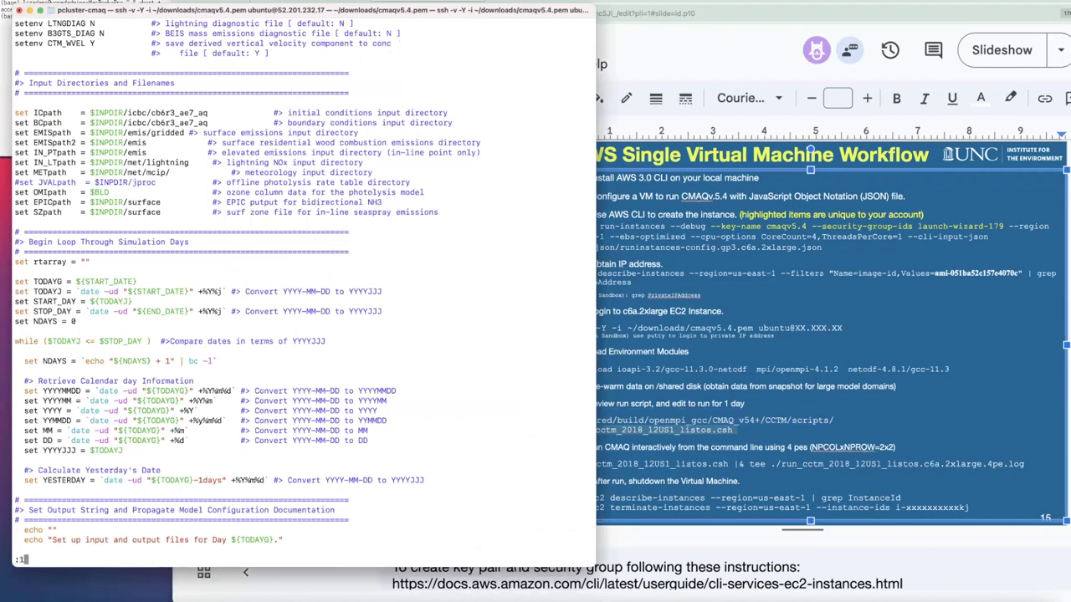
Set END_DATE to 2018-08-05 in run_cctm_2018_12US1_listos.csh so it runs for one day, and save and close the script
key(j)
key(j)
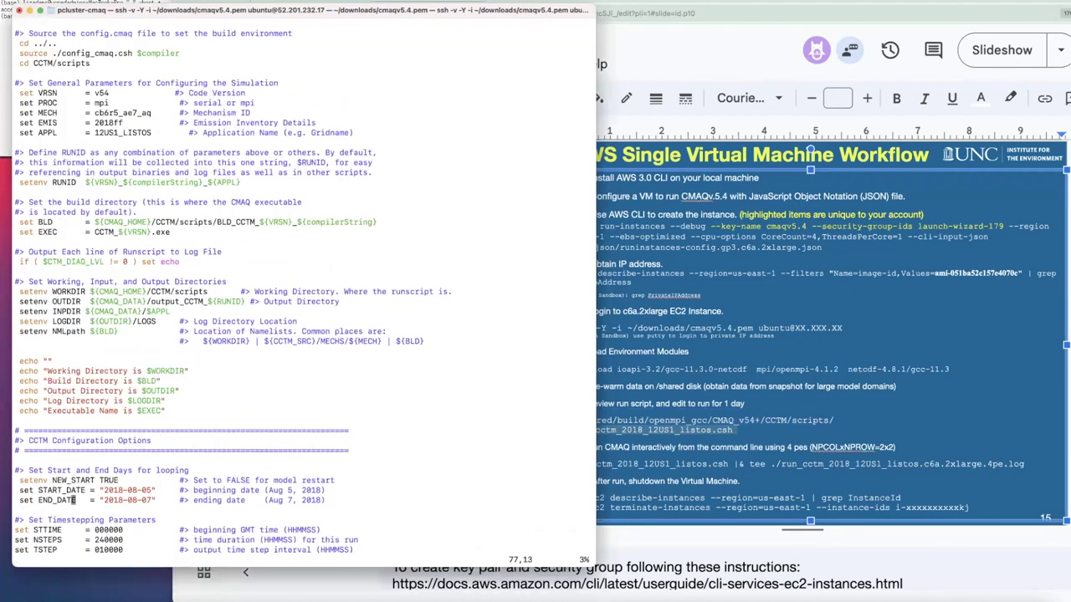
key(l)
key(l)
key(e)
key(e)
key(e)
key(e)
key(e)
key(e)
key(e)
key(r)
key(6)
text(:wq)
key(Return)
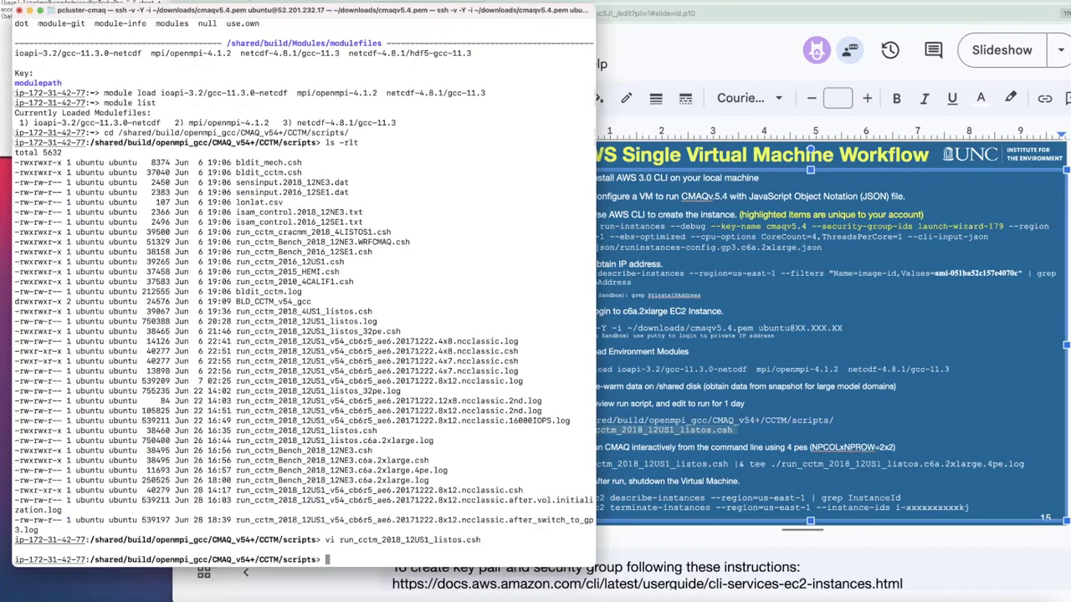
Switch to Google Slides and copy the Step 9 CMAQ run command from the AWS Single Virtual Machine Workflow slide
text(./)
click(652, 390)
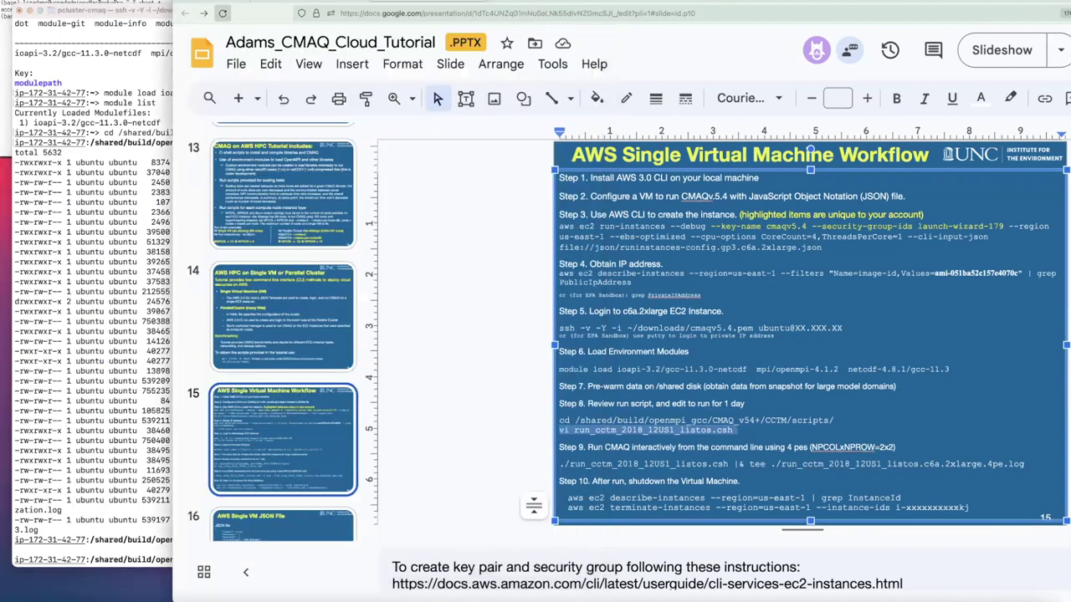
drag(234, 12, 113, 12)
click(551, 419)
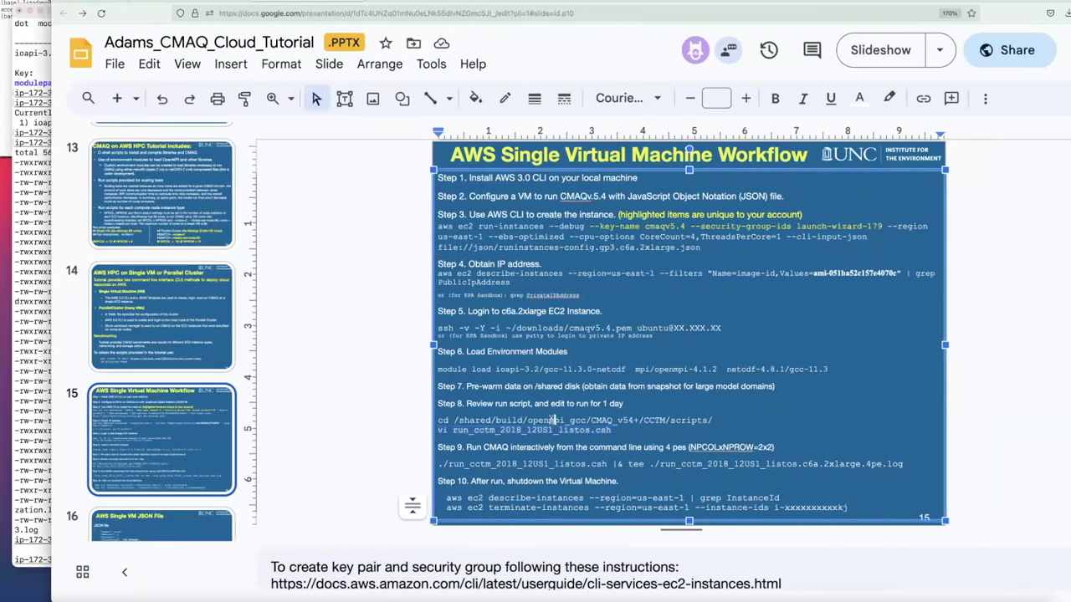
drag(438, 463, 902, 458)
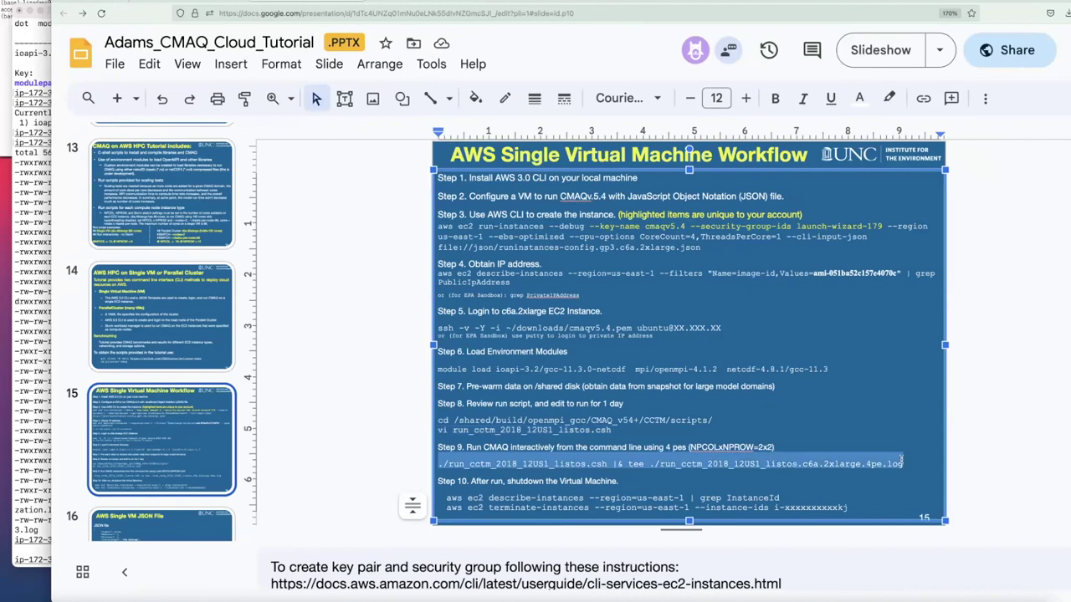
right_click(824, 463)
click(878, 174)
In the SSH terminal, run ./run_cctm_2018_12US1_listos.csh |& tee ./run_cctm_2018_12US1_listos.c6a.2xlarge.4pe.log
click(26, 328)
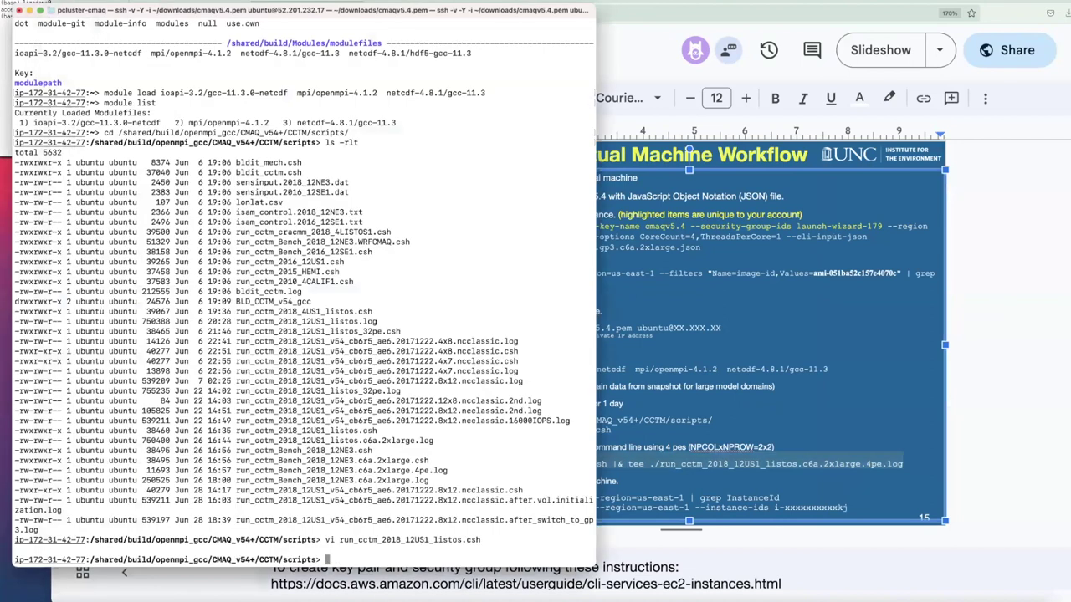
key(super+v)
key(Return)
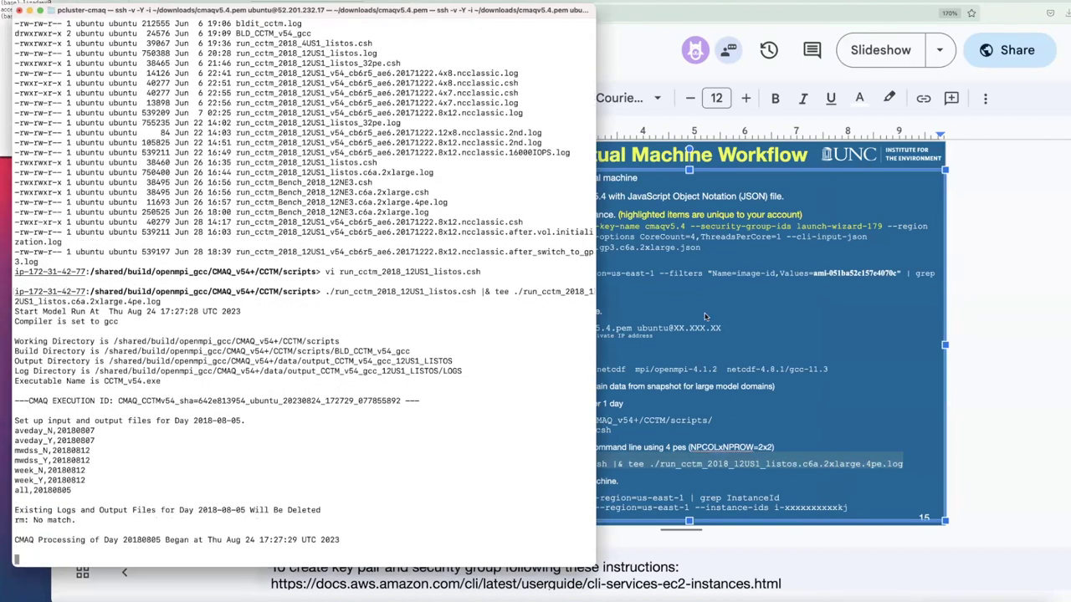
Open a second local terminal window over the running model's terminal and enlarge it
click(619, 465)
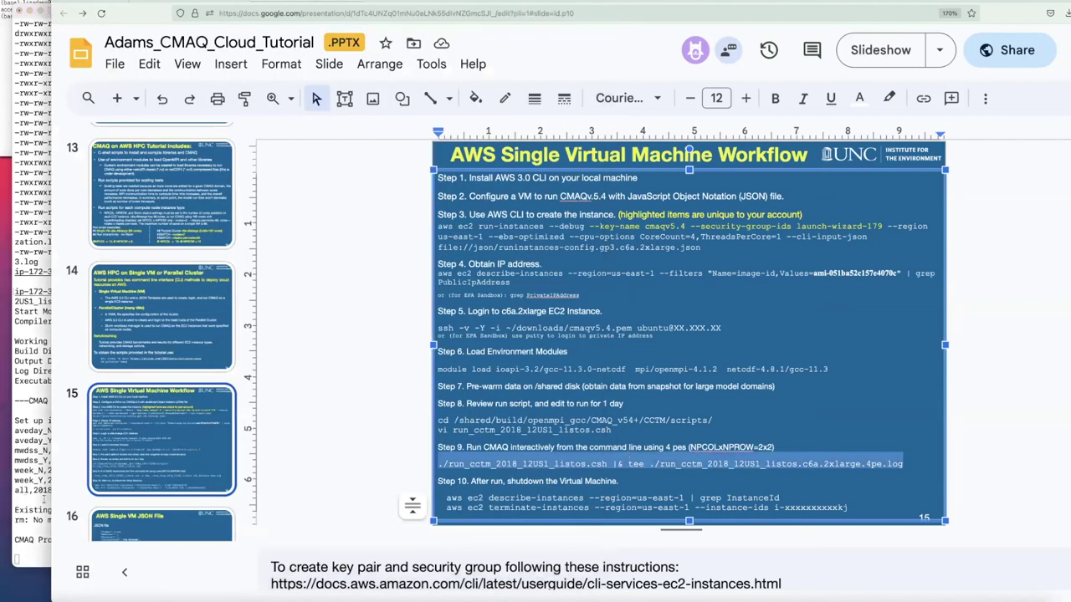
click(26, 503)
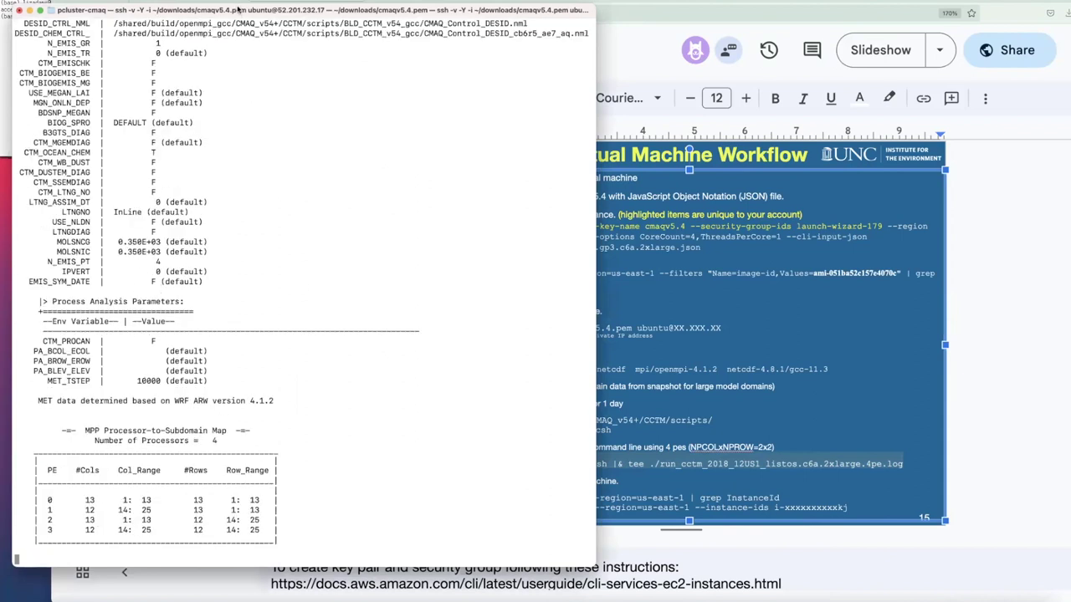
drag(292, 10, 399, 10)
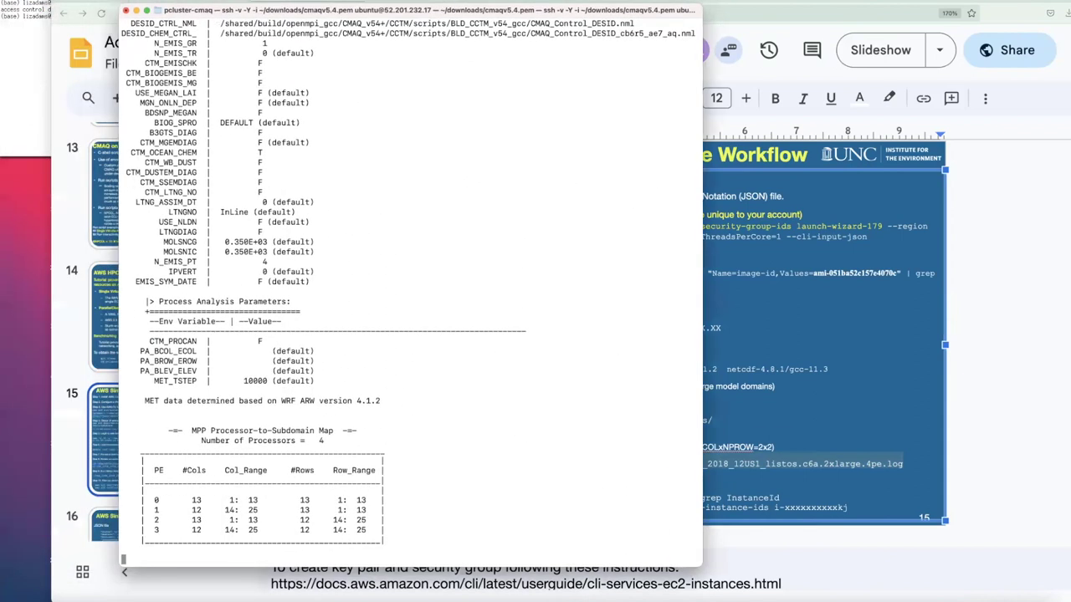
click(84, 1)
mouse_move(167, 2)
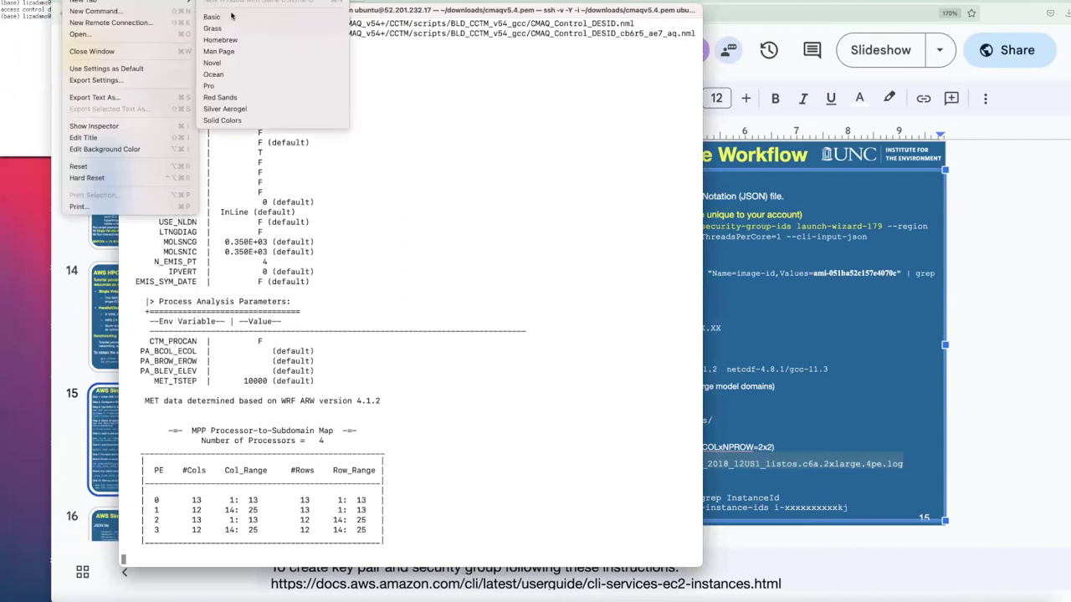
click(186, 261)
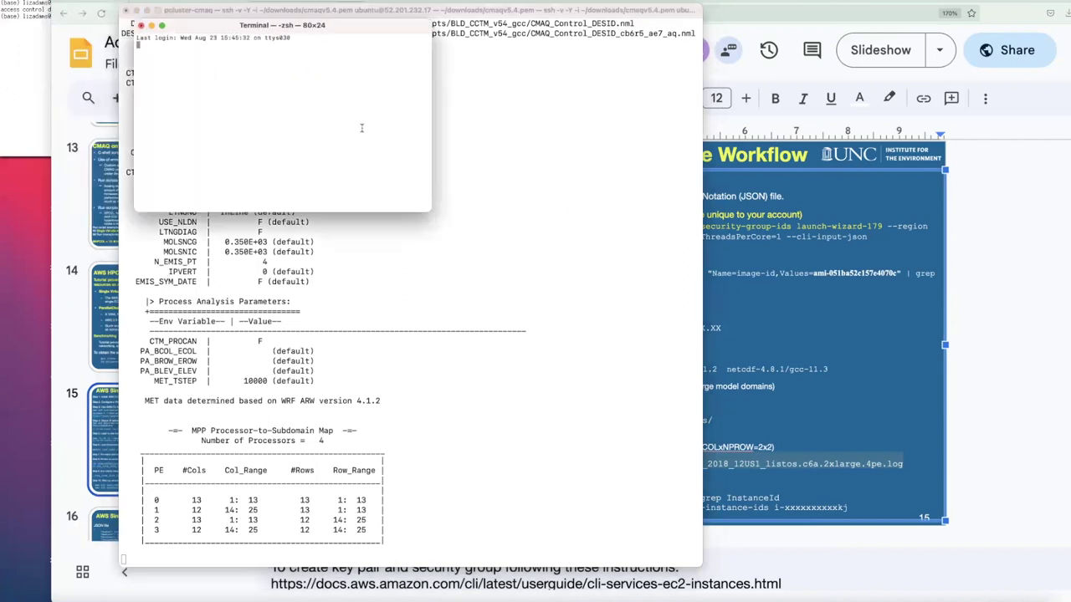
drag(424, 206, 671, 329)
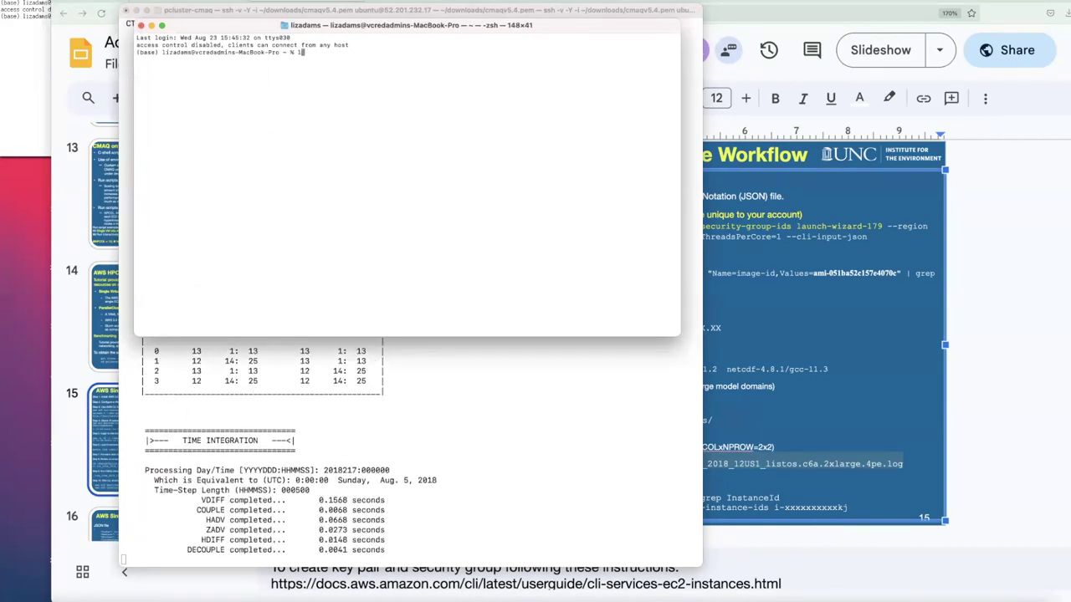
Recall the latest ssh command for the EC2 instance from the shell history and run it to log in
text(history)
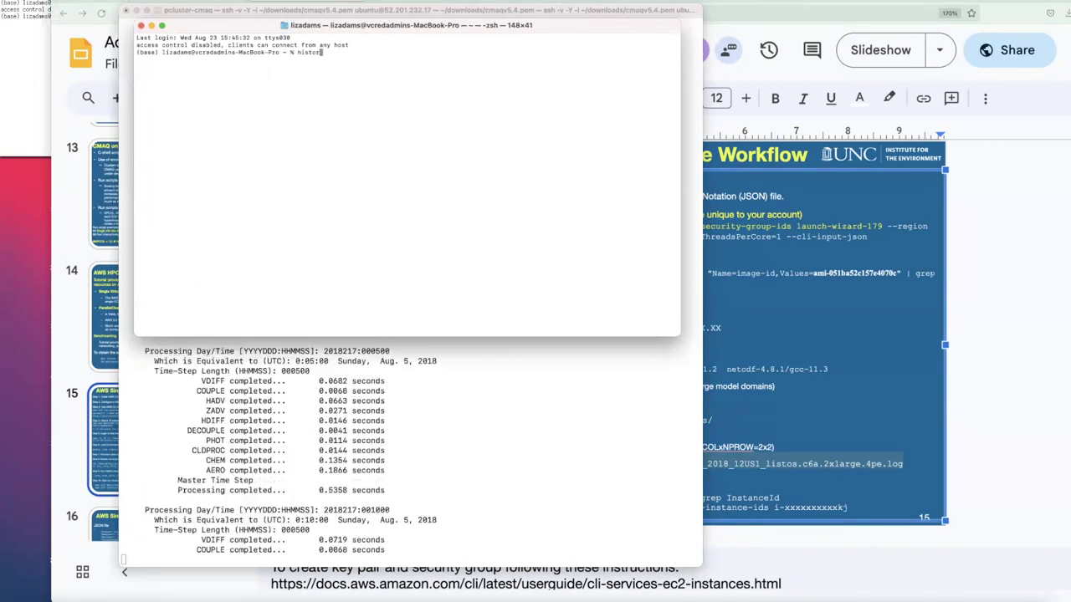
key(Return)
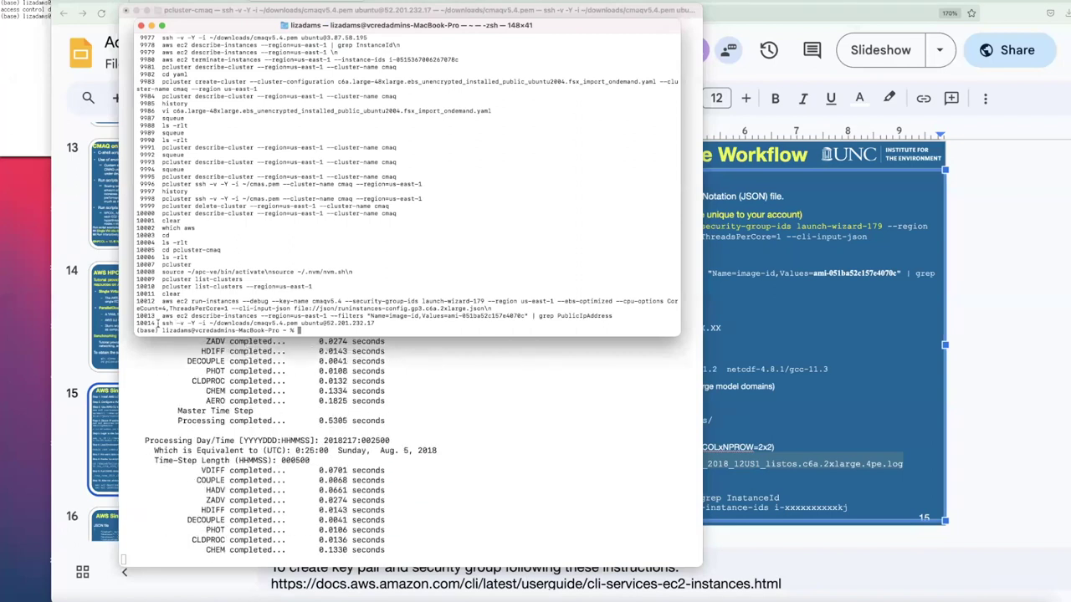
drag(164, 323, 375, 323)
key(super+c)
key(super+v)
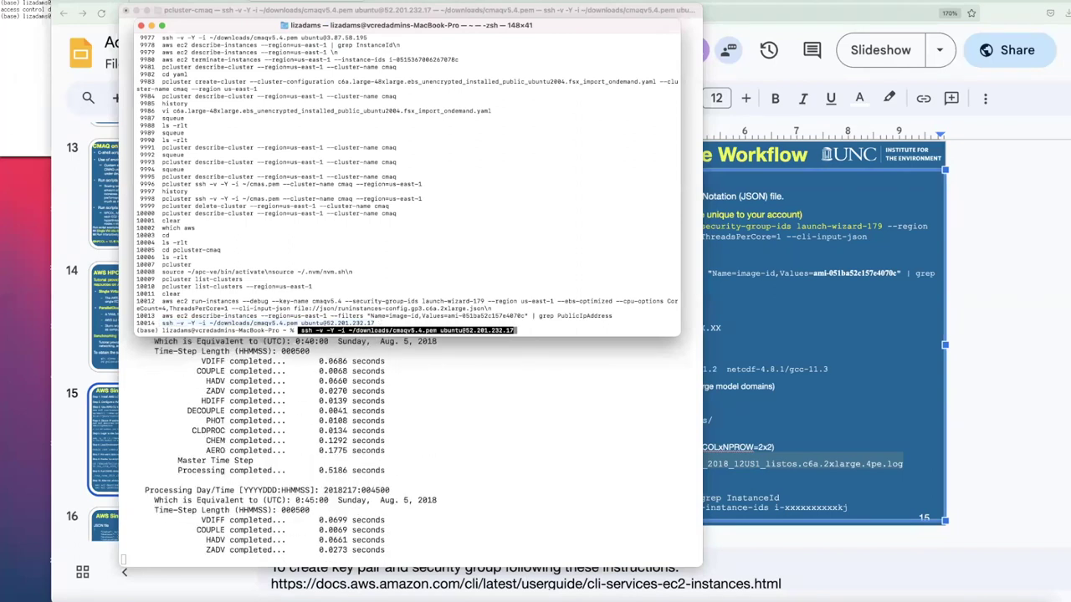
key(Return)
Start htop on the instance in an enlarged window to check CPU usage, and return to the model run output
text(htop)
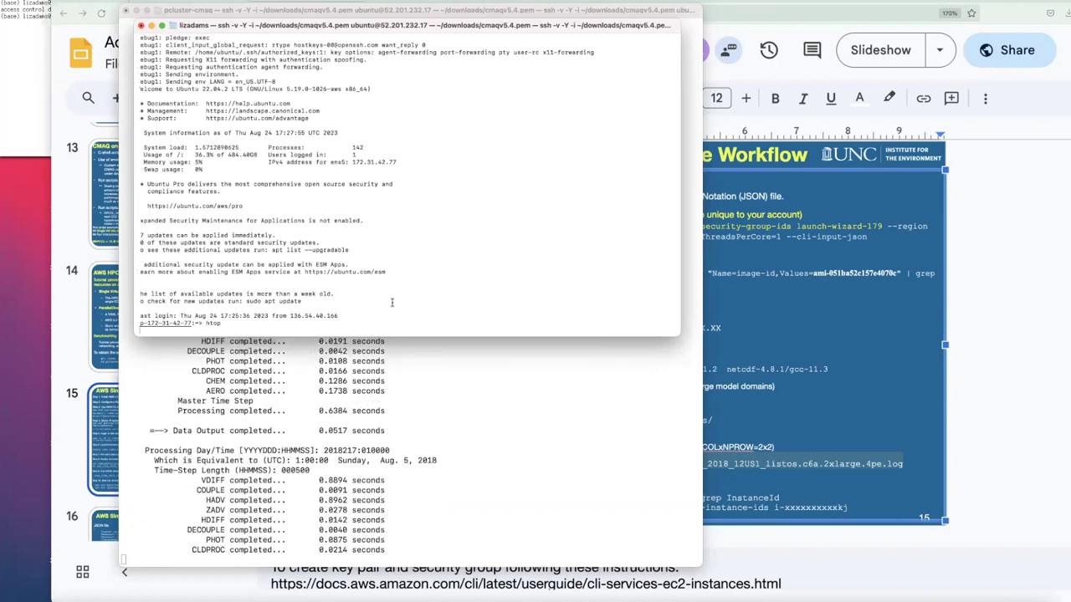
key(Return)
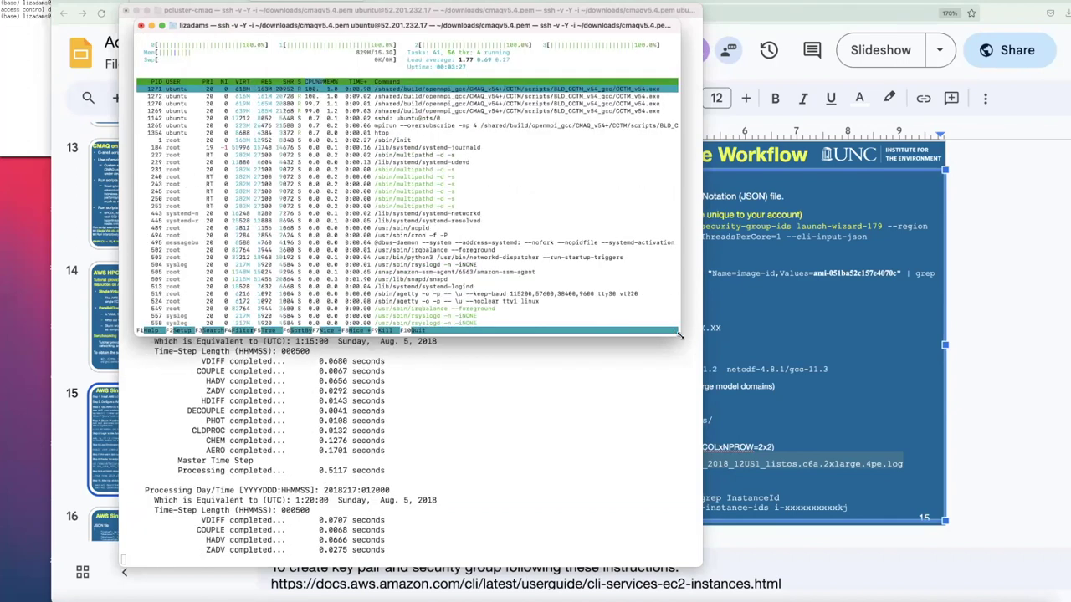
drag(678, 333, 853, 436)
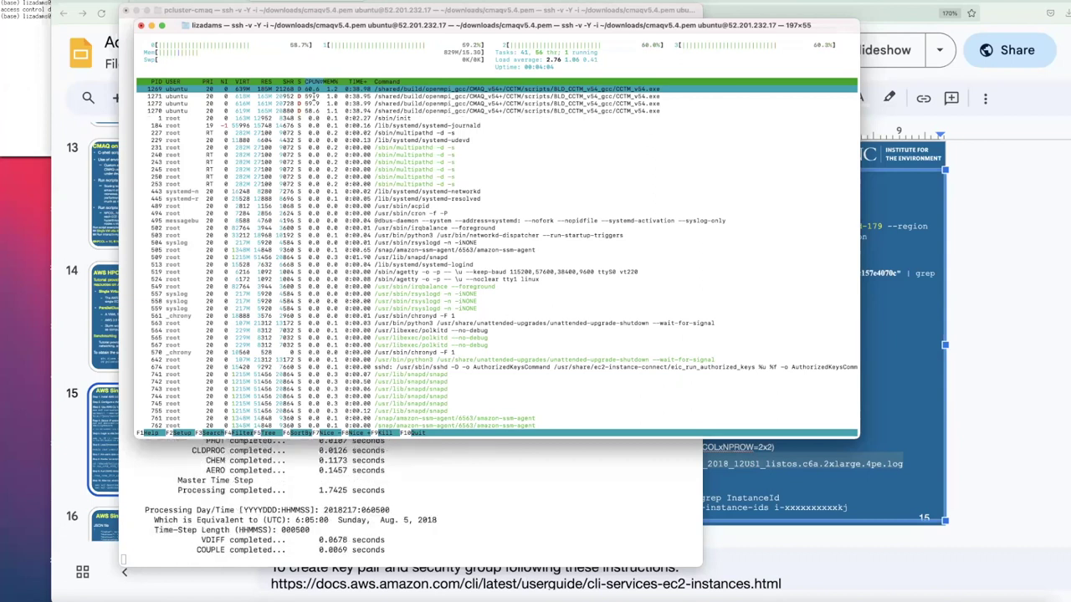
click(380, 484)
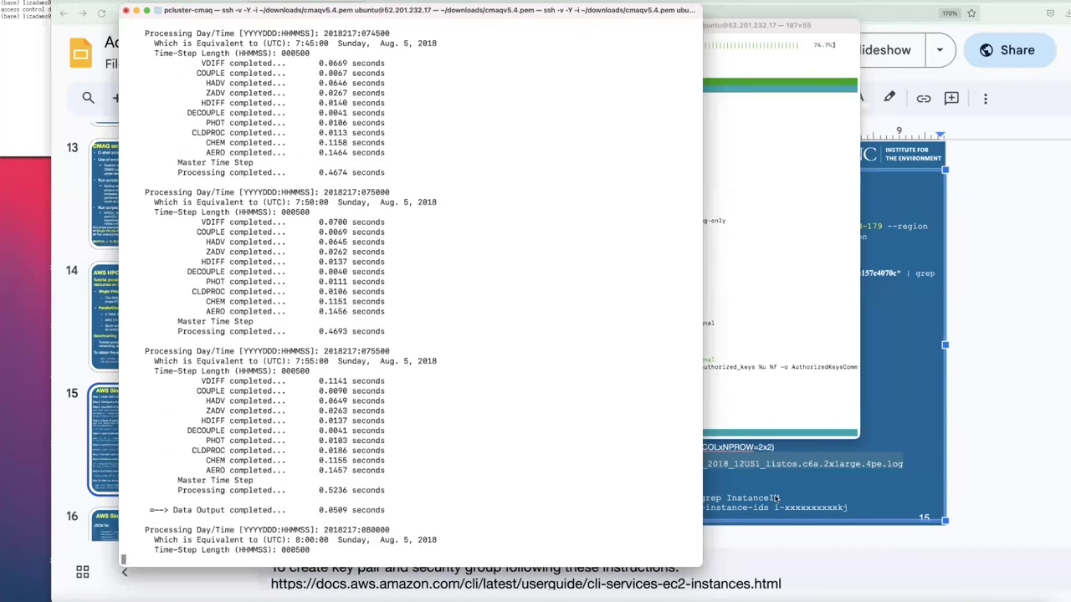
Switch to Google Slides, show the AWS Single VM JSON File slide and highlight the instance type c6a.2xlarge
key(super+Tab)
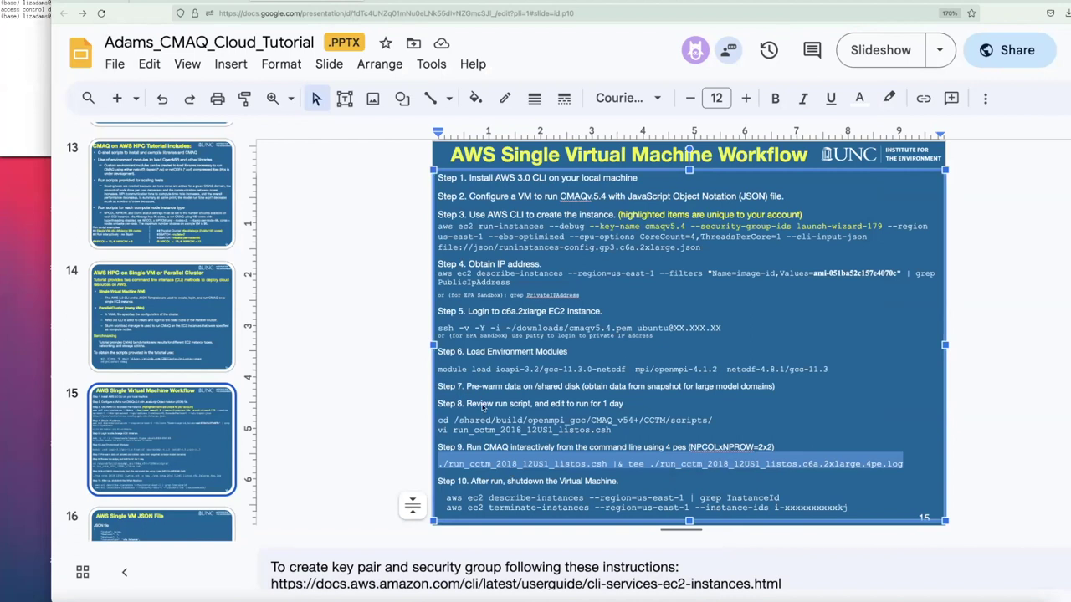
click(167, 454)
key(Down)
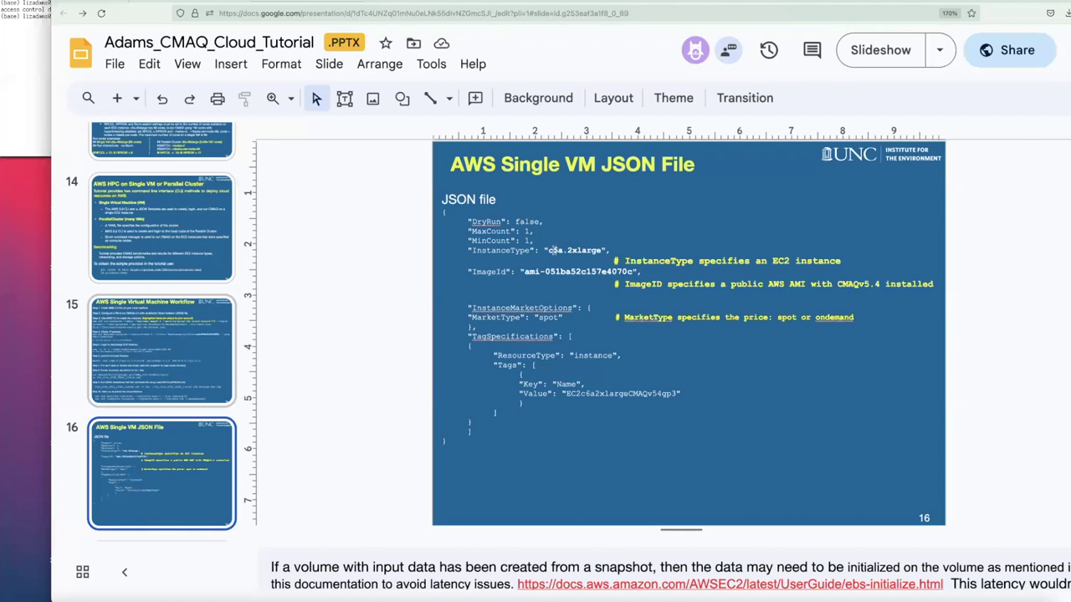
drag(548, 250, 603, 251)
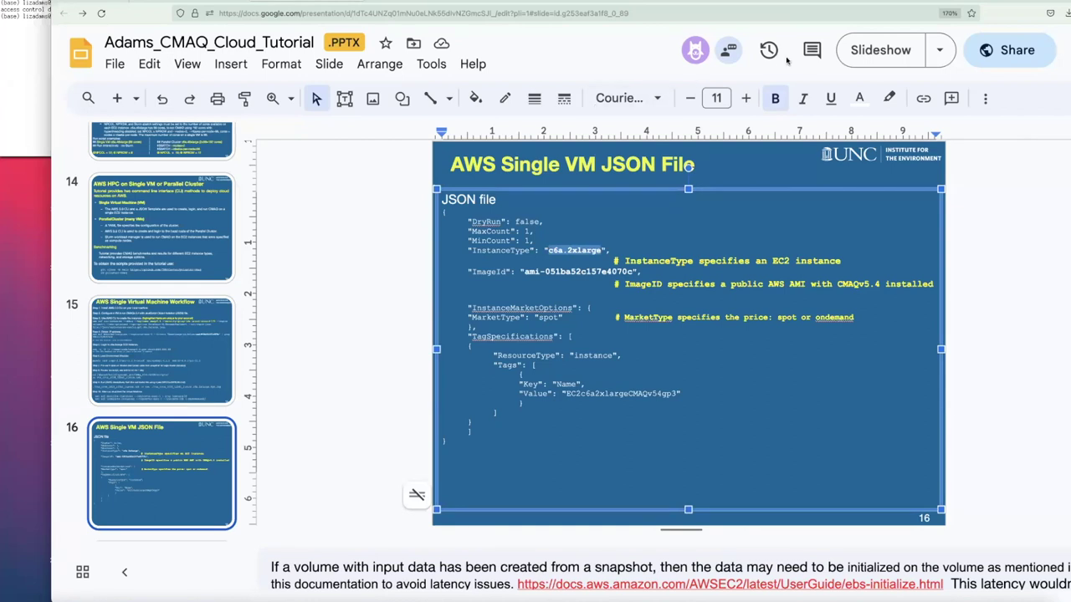
Present the slideshow from the JSON file slide and advance through the htop slide to AWS ParallelCluster Workflow
click(875, 52)
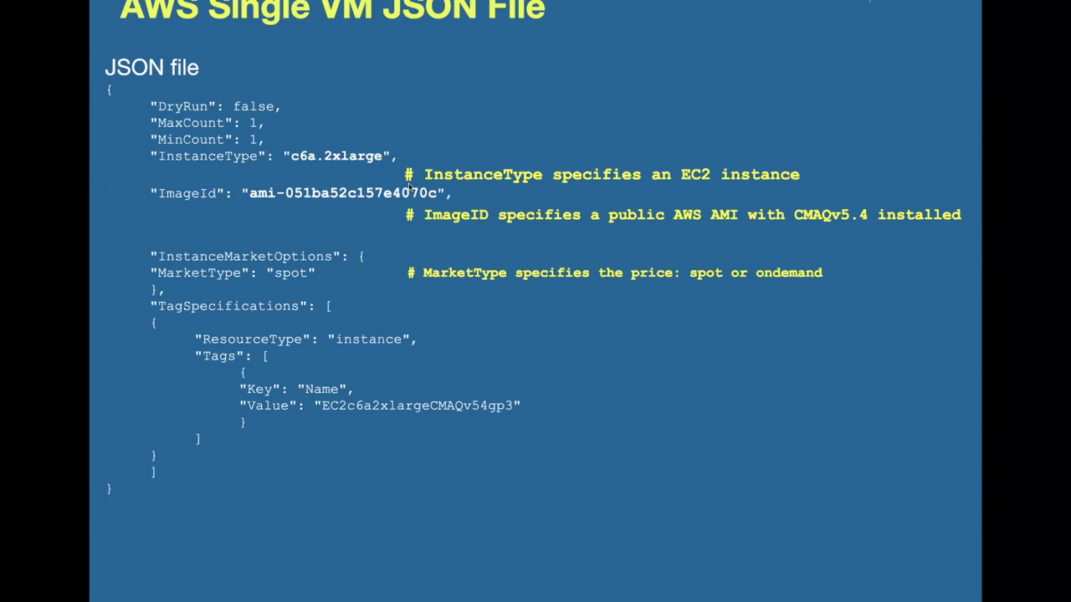
key(Right)
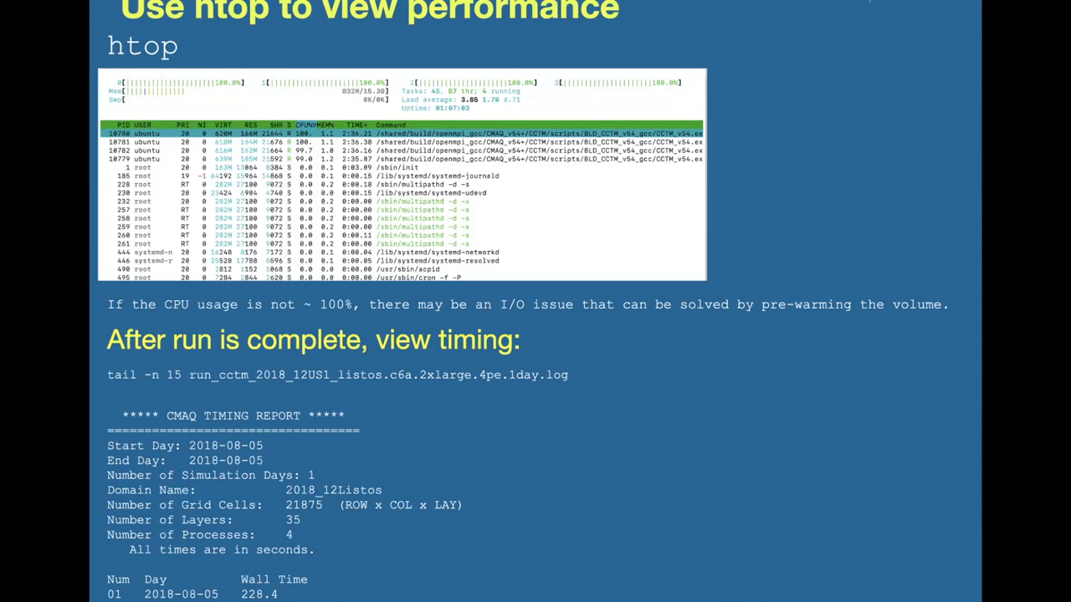
key(Right)
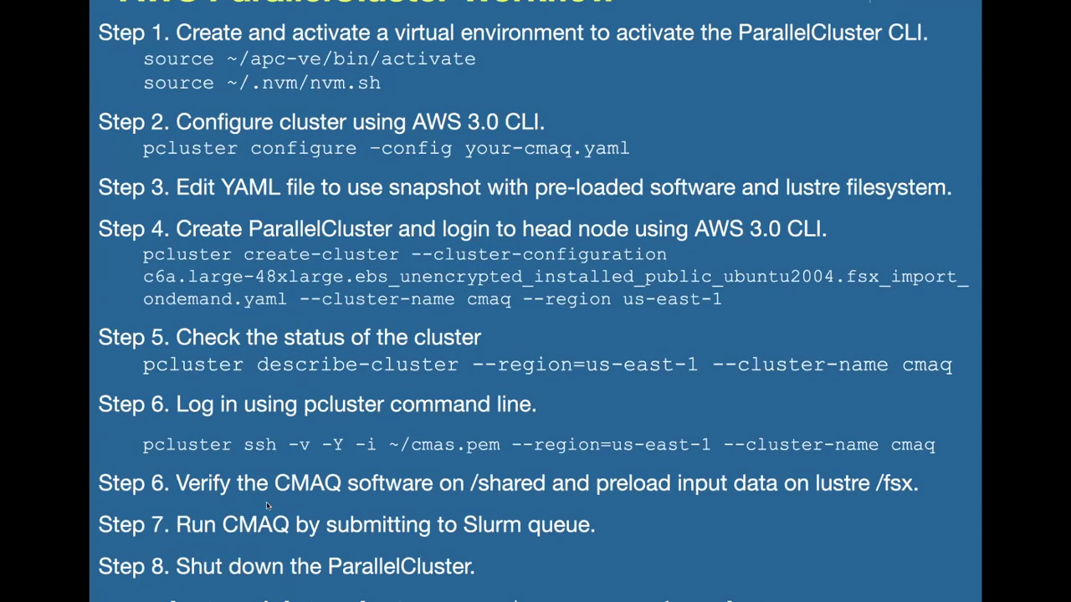
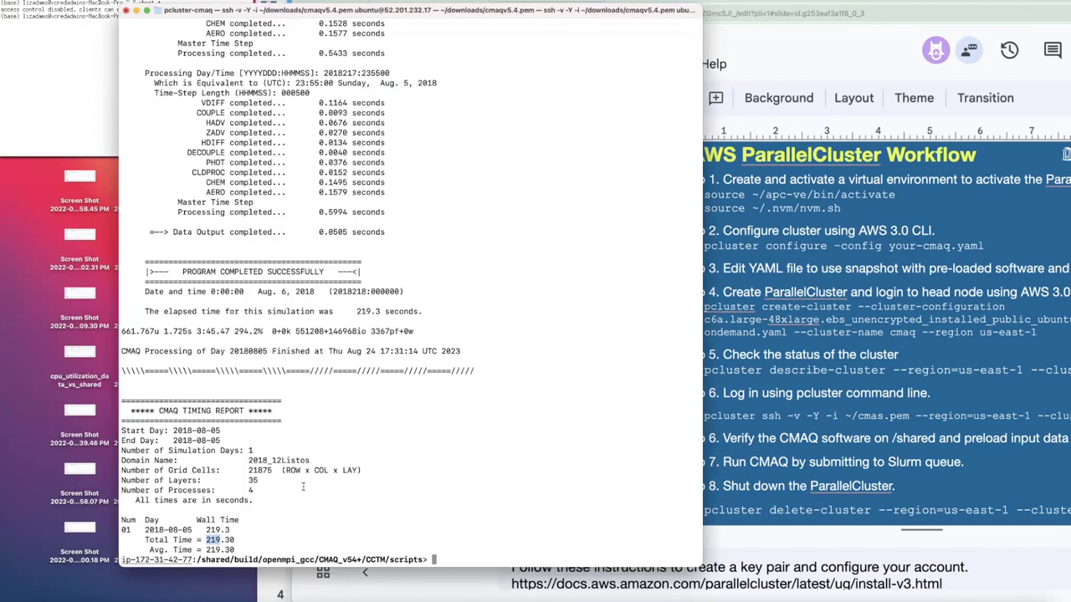
Review the process count in the CMAQ timing report, and list /shared and the scripts directory with ls -rlt
double_click(249, 490)
text(ls /shared)
key(Return)
text(ls -rlt)
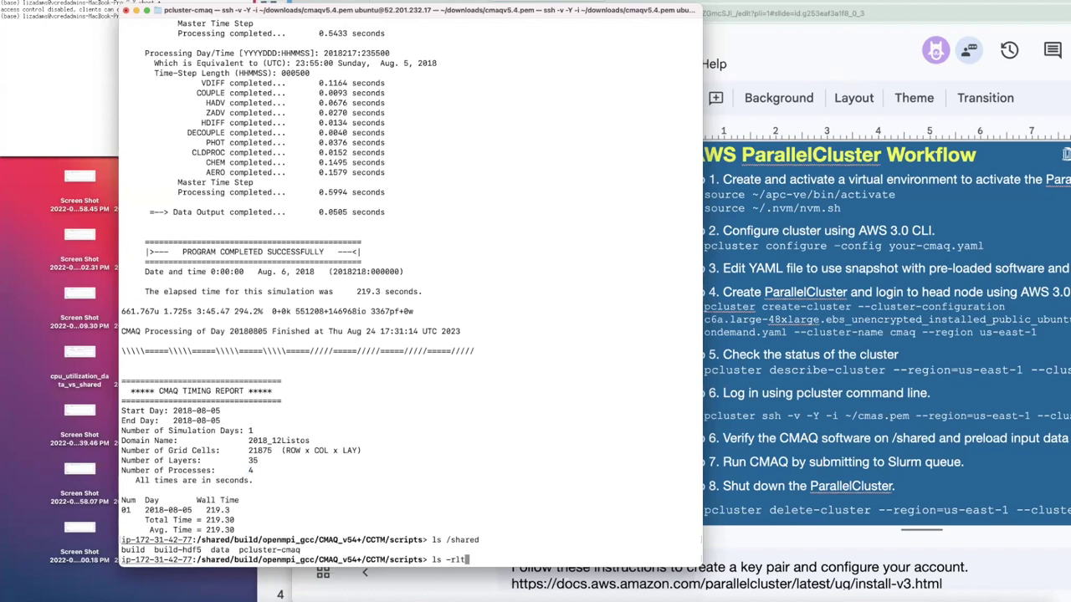
key(Return)
List the contents of /shared/data and /shared/data/output, plus the scripts directory with ls -rt
text(ls /shared/)
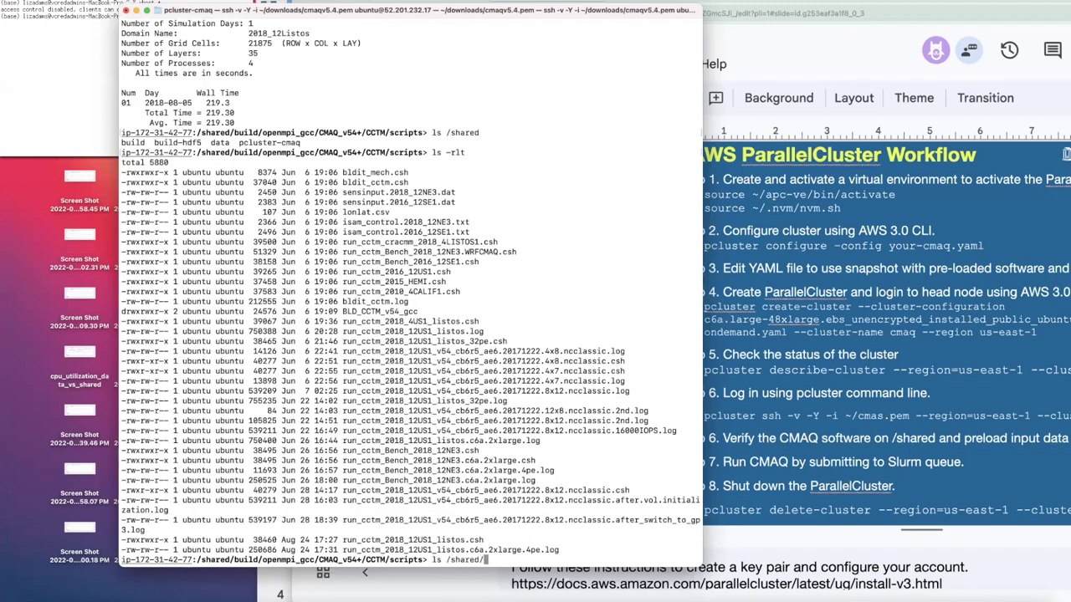
text(data)
key(Return)
text(ls -)
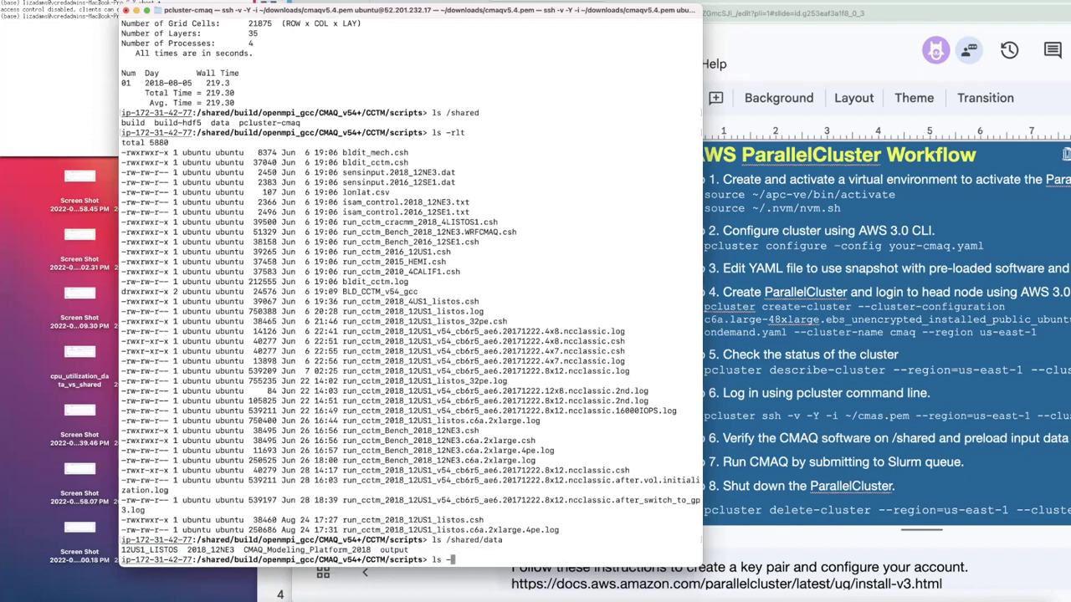
key(BackSpace)
text(/shared/data/output)
key(Return)
text(ls -rt)
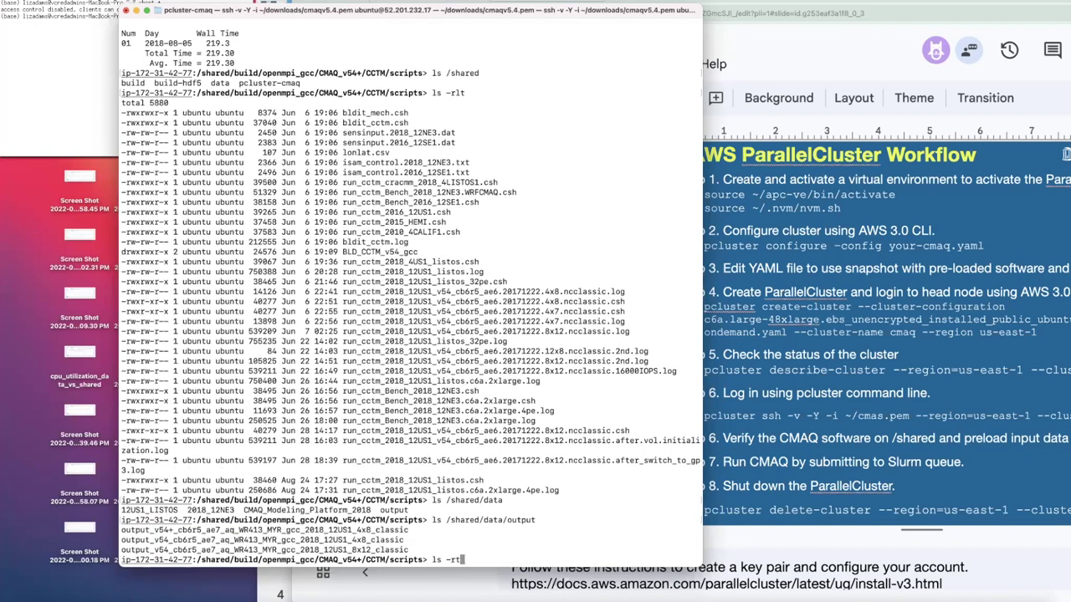
key(Return)
Change to /shared/data/output, list its contents with ls -rlt and enlarge the terminal text
text(cd)
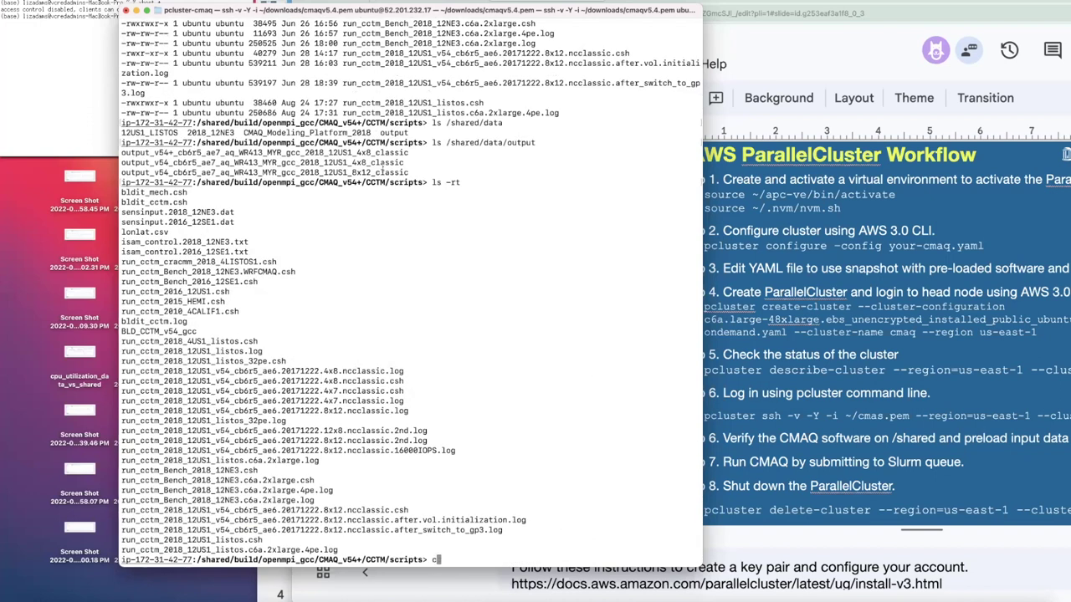
drag(441, 142, 538, 142)
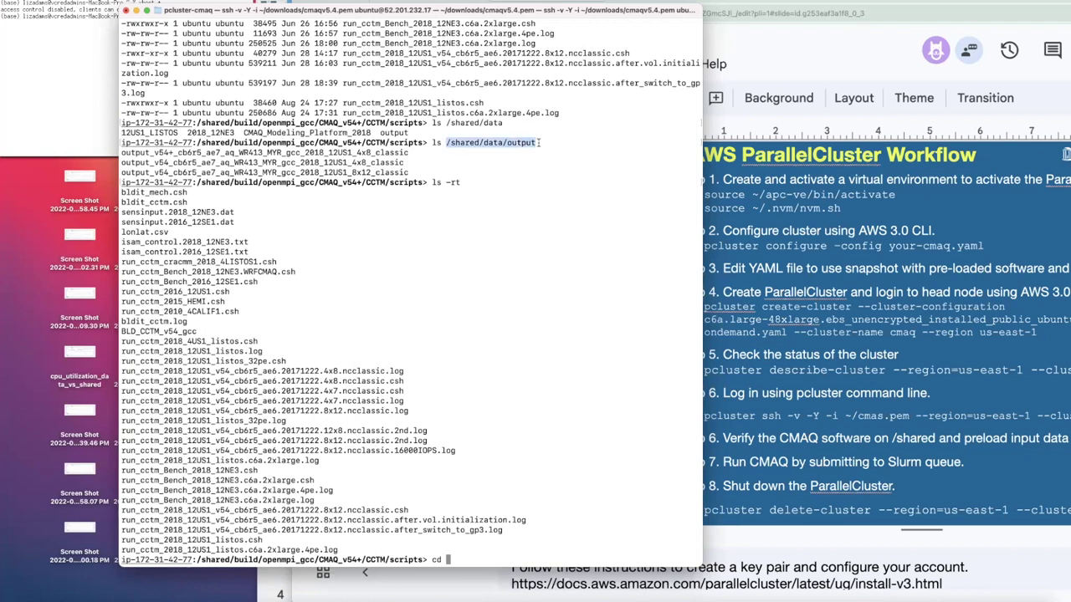
text(/shared/data/output)
key(Return)
text(ls -rlt)
key(Return)
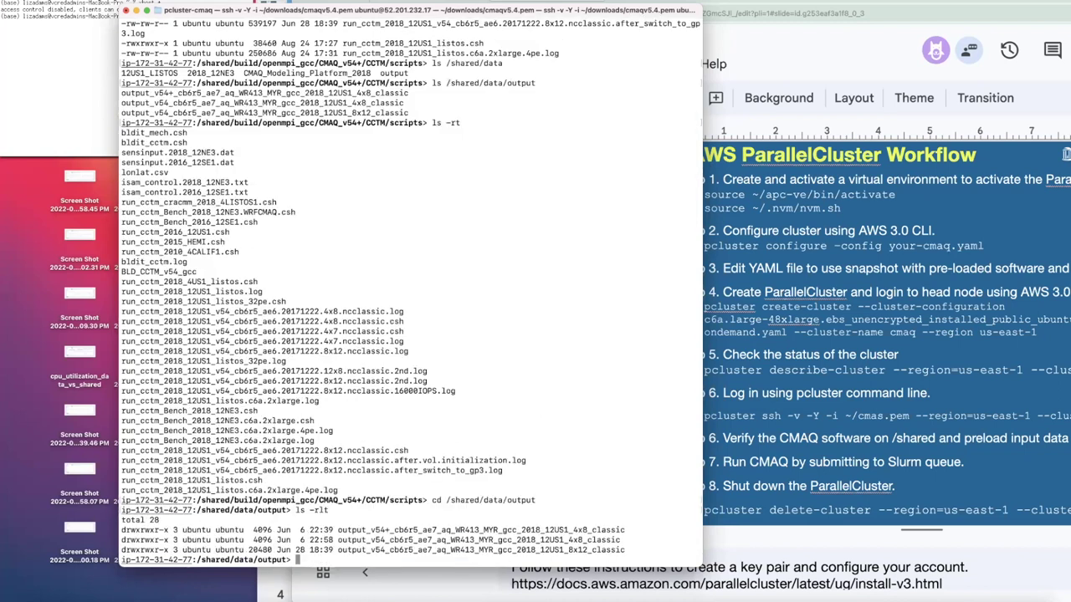
key(super+plus)
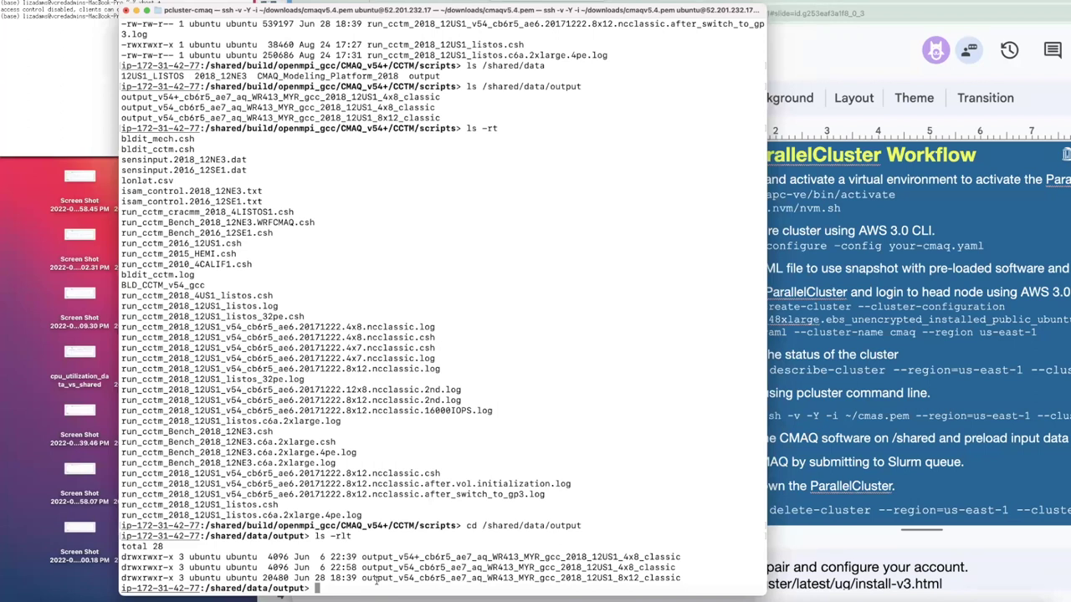
Move up to /shared/data and into 12US1_LISTOS, listing each directory with ls -rlt
text(cd ..)
key(Return)
text(ls -rlt)
key(Return)
text(cd 12)
key(Tab)
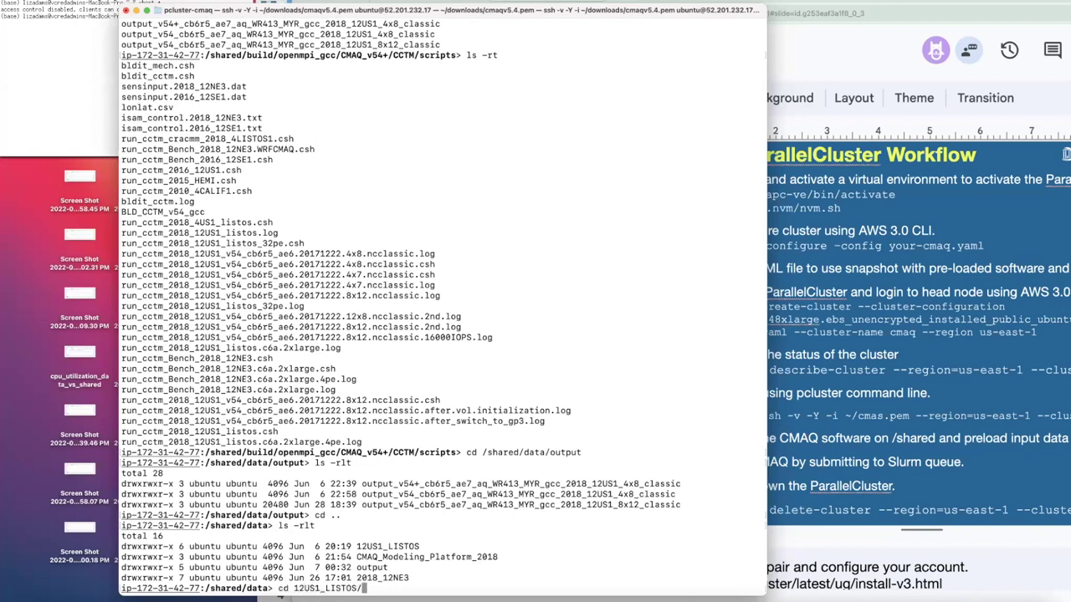
key(Return)
text(ls -rlt)
key(Return)
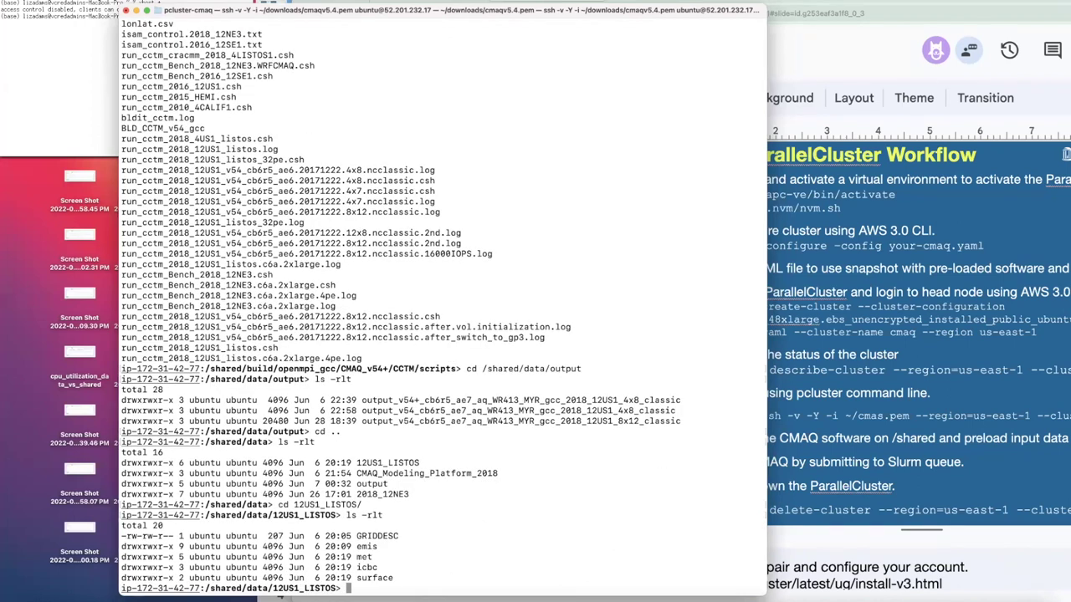
Go back up to /shared/data and then /shared, listing each directory with ls -rlt
text(cd /sh)
key(BackSpace)
key(BackSpace)
key(BackSpace)
text(..)
key(Return)
text(ls -rlt)
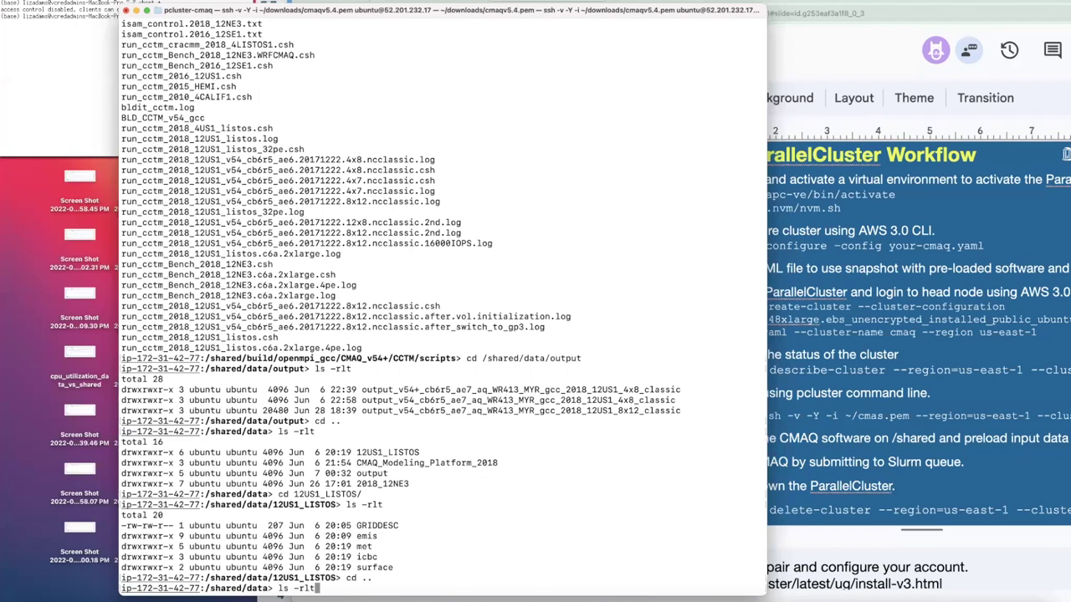
key(Return)
text(cd ..)
key(Return)
text(ls -rlt)
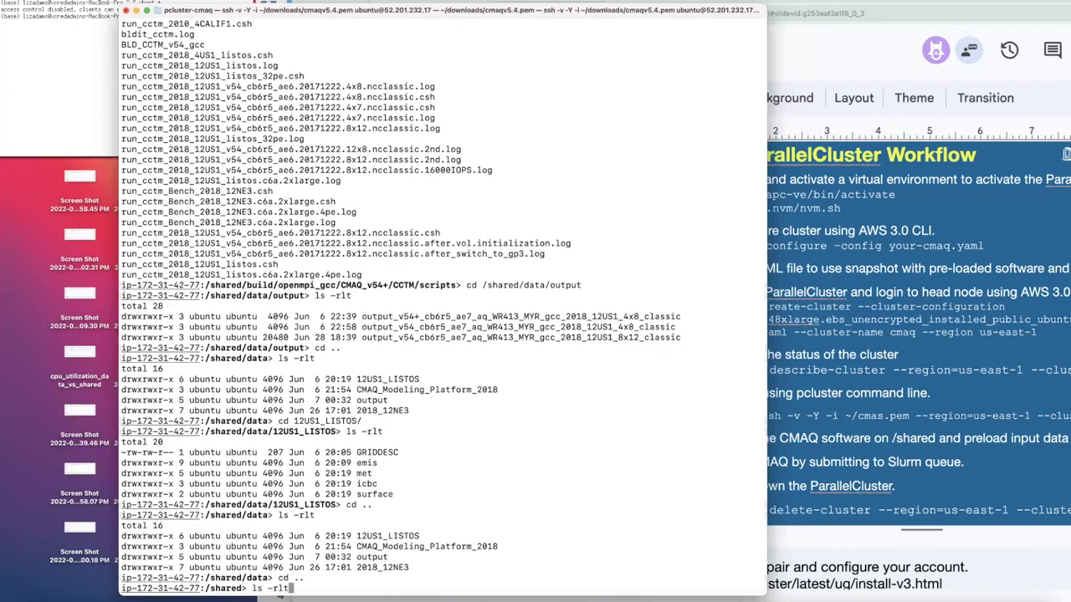
key(Return)
Enter data with an ls -rlrt listing, then its output subdirectory with an ls -rlt listing
text(cd data)
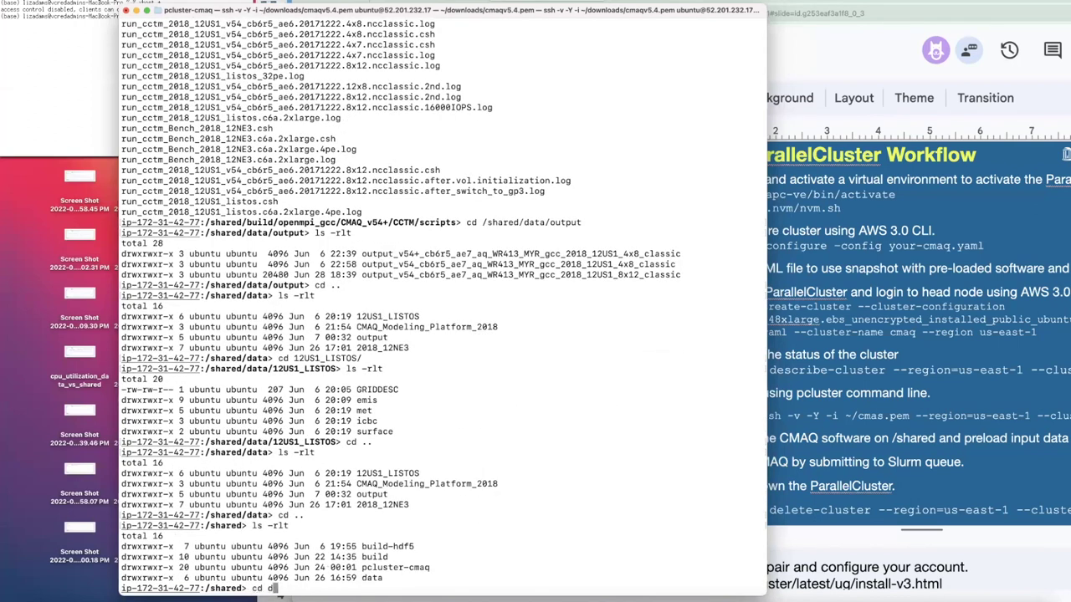
key(Return)
text(ls -rlrt)
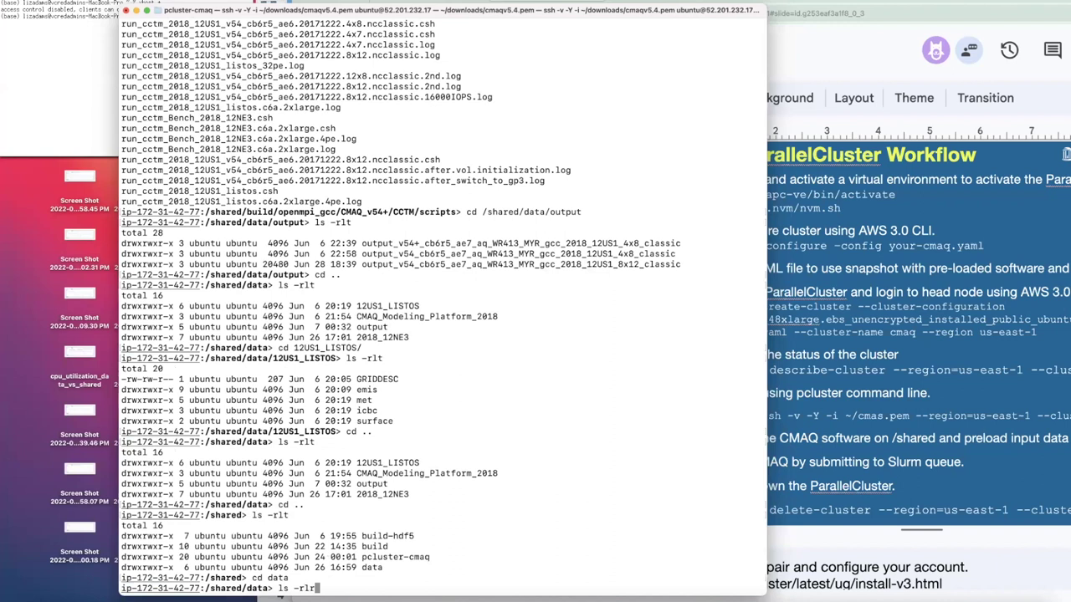
key(Return)
text(cd output)
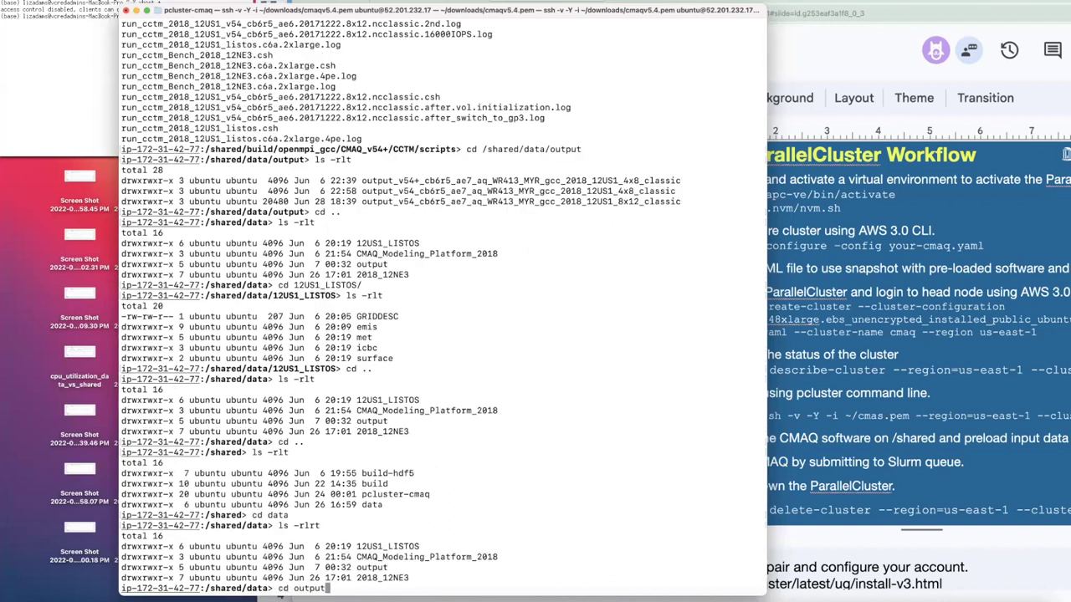
key(Return)
text(ls -rlt)
key(Return)
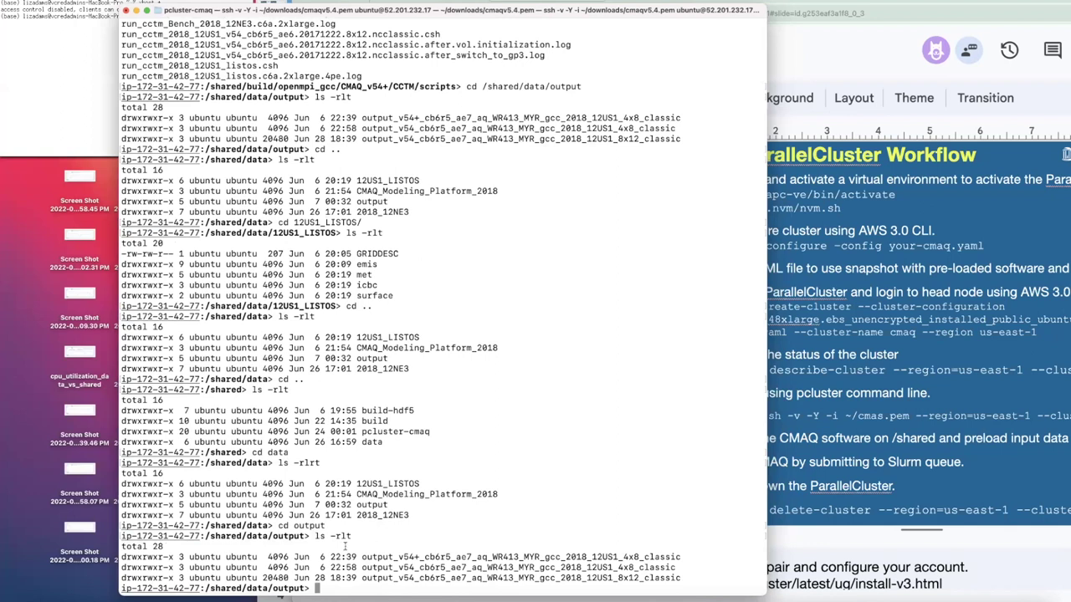
Change to /shared/build/openmpi_gcc/CMAQ_v54+/CCTM and its scripts subdirectory, listing both with ls -rlt
text(cd /shared/build/openmpi_gcc/CMAQ_v54+/CCTM/)
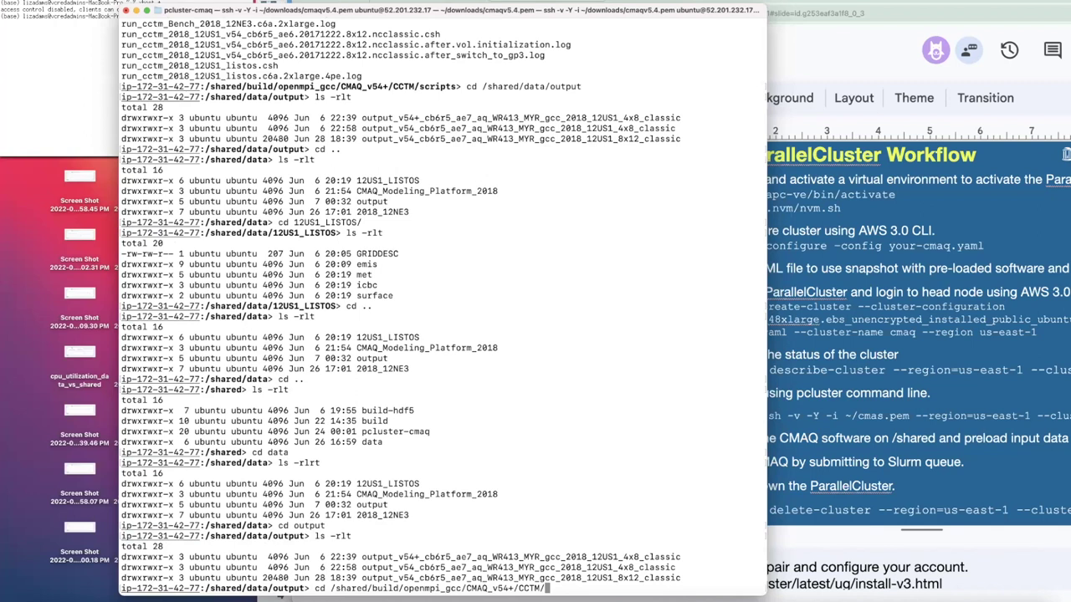
key(Return)
text(sl -rlt)
key(Return)
text(ls -rlt)
key(Return)
text(v)
key(BackSpace)
text(cd scripts)
key(Return)
text(ls -rlt)
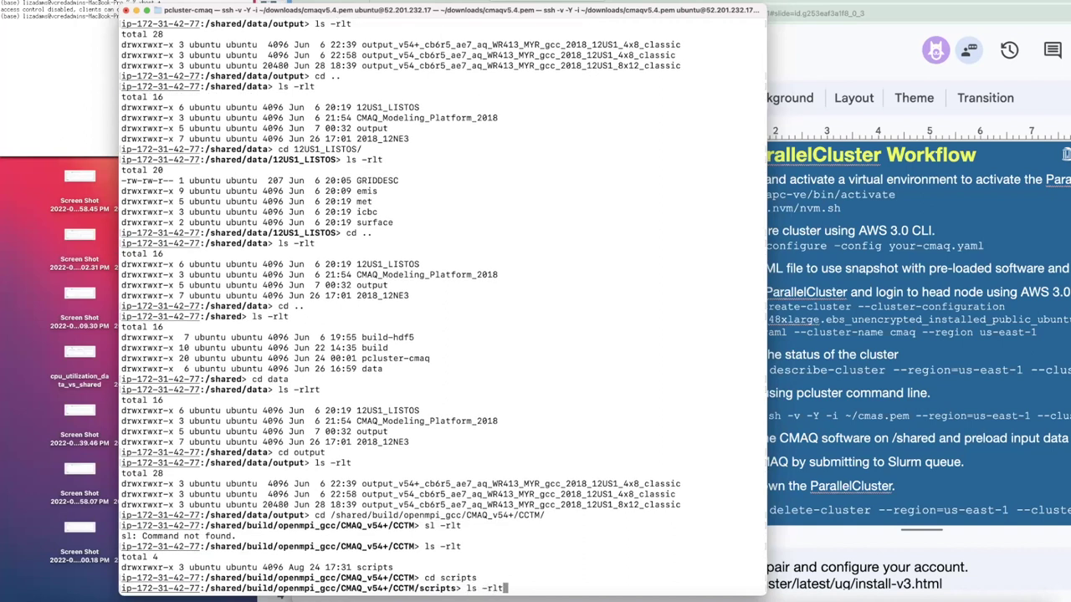
key(Return)
Open run_cctm_2018_12US1_listos.csh in vi and find the OUTDIR definition
text(vi)
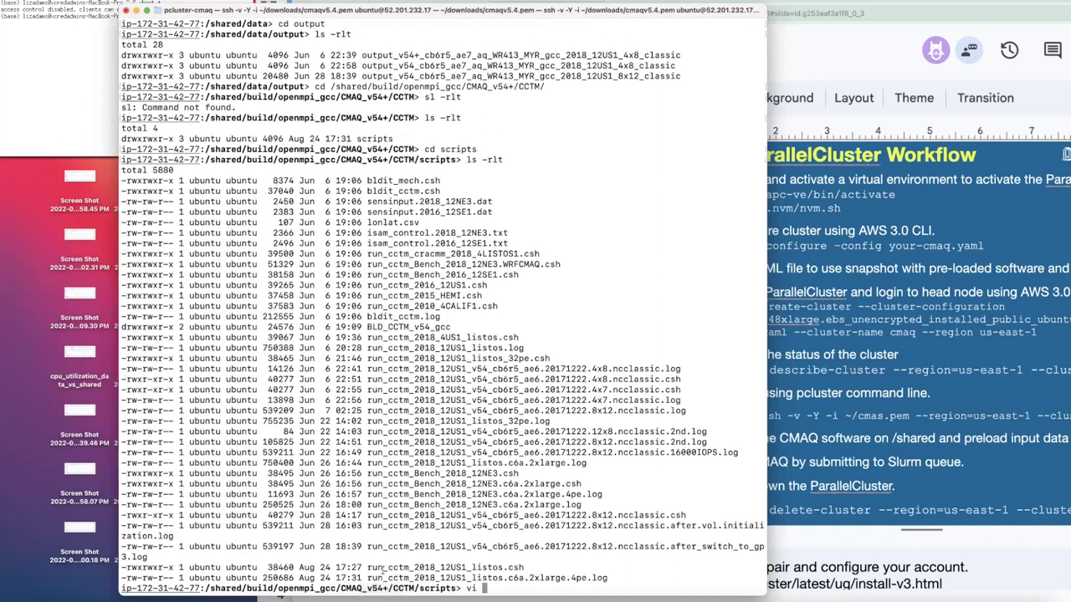
drag(366, 568, 505, 568)
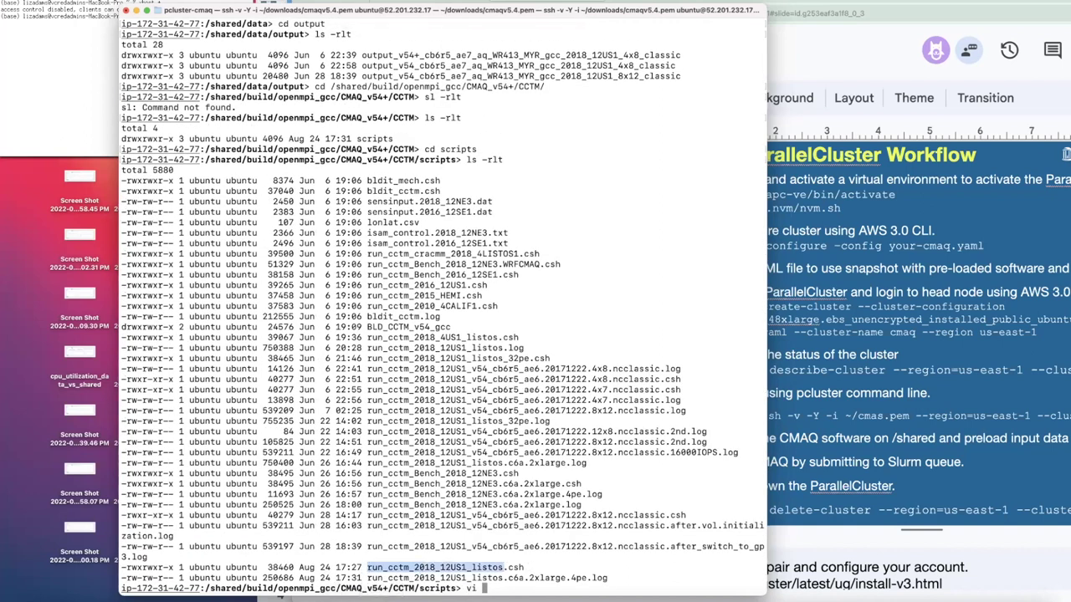
key(super+c)
key(super+v)
text(.csh)
key(Return)
text(/OUTDIR)
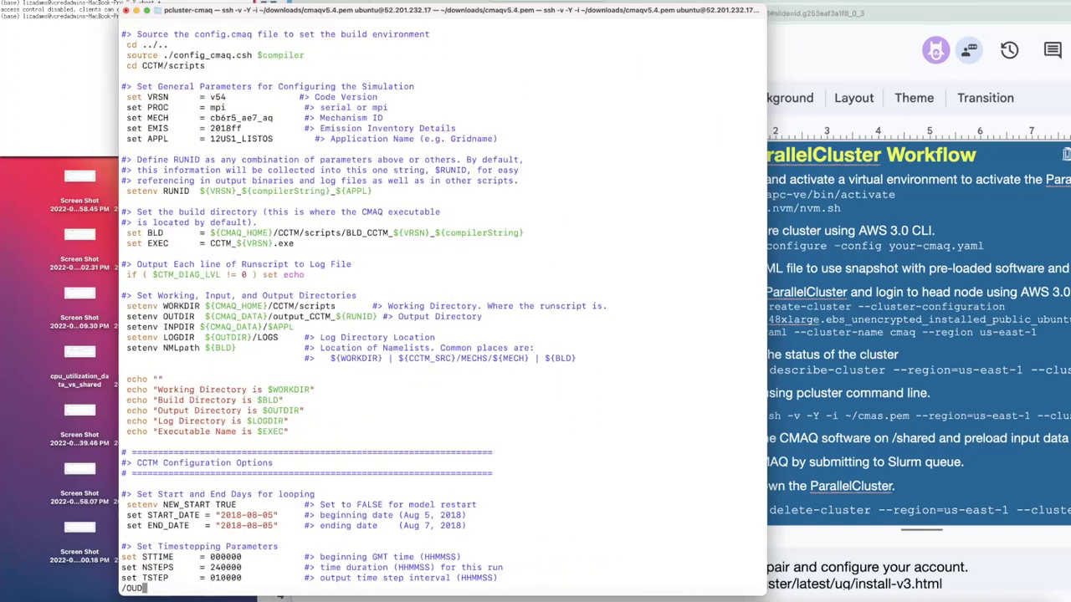
key(Return)
key(n)
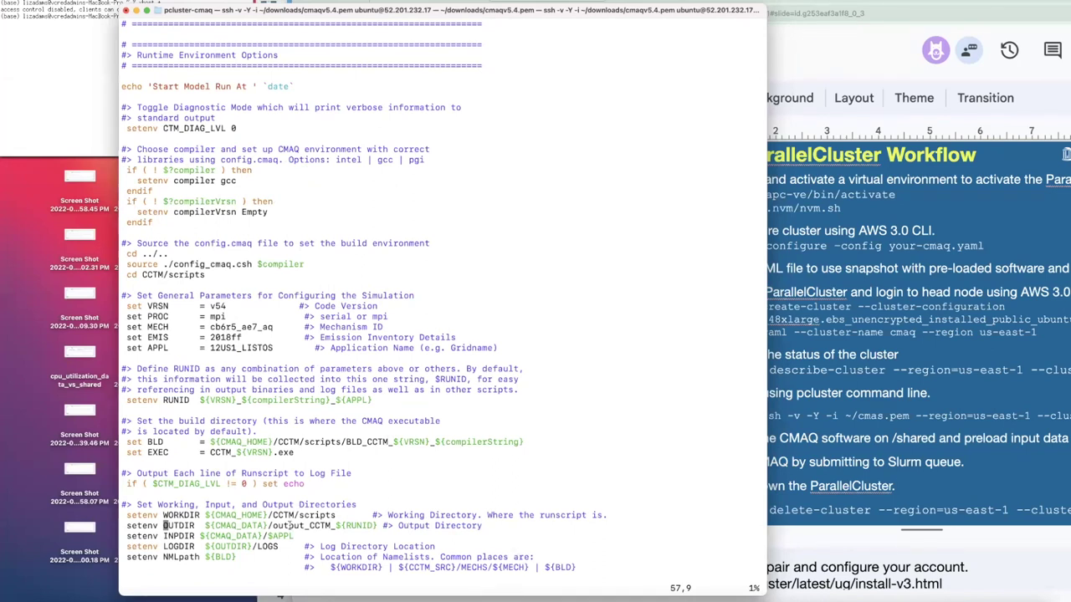
Search the run script from line 1 for CMAQ_DATA and quit vi without saving
text(:1)
key(Return)
text(/CMAQ_)
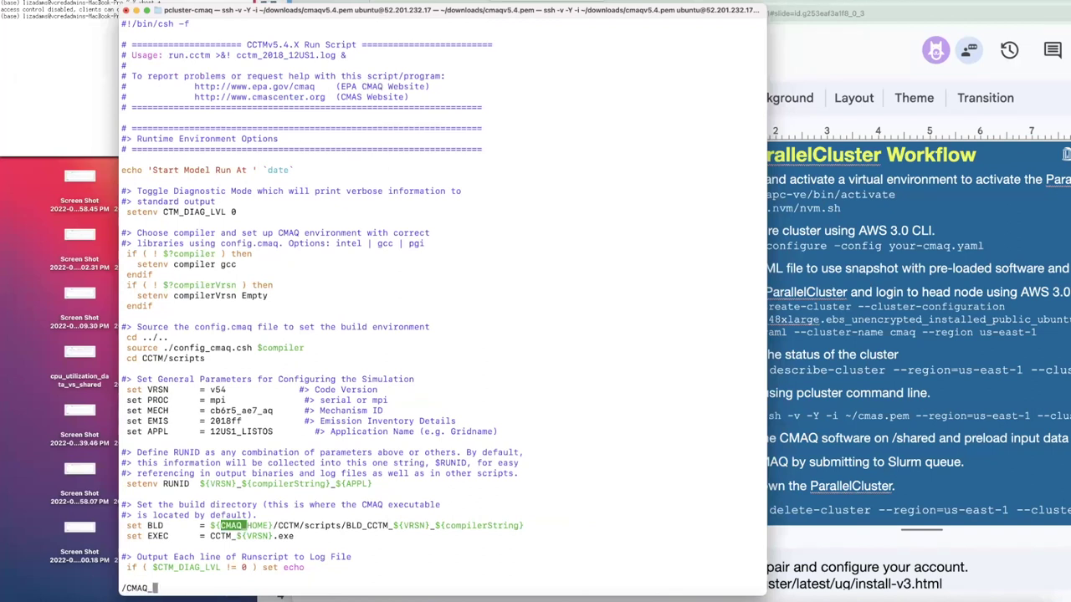
text(DATA)
key(Return)
text(:q!)
key(Return)
Move up through CCTM to the CMAQ_v54+ directory, listing each level with ls -rlt
text(cd )
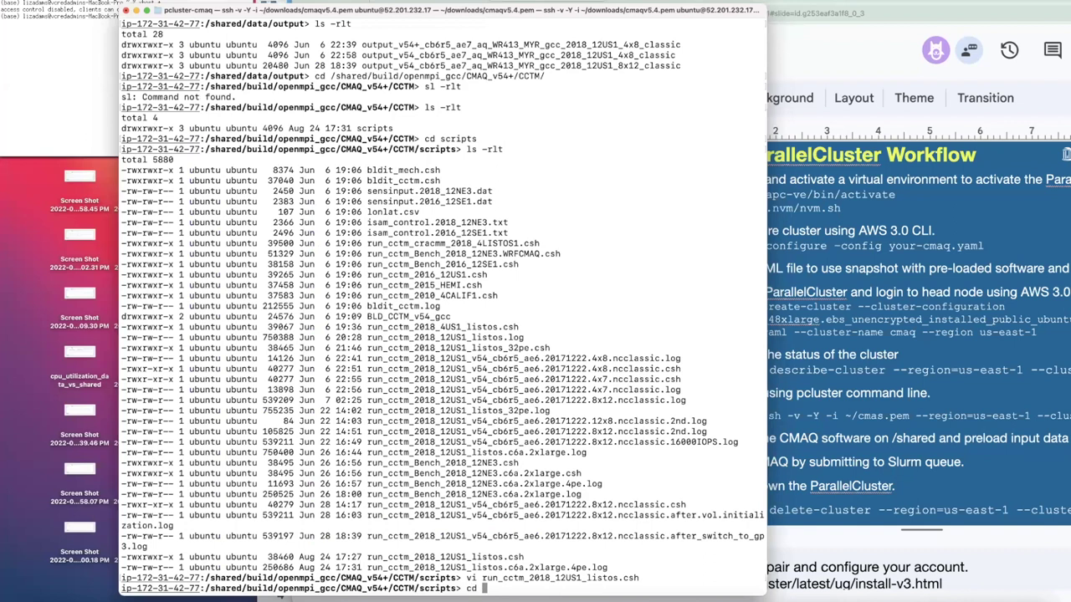
text(..)
key(Return)
text(ls -rlt)
key(Return)
text(cd ..)
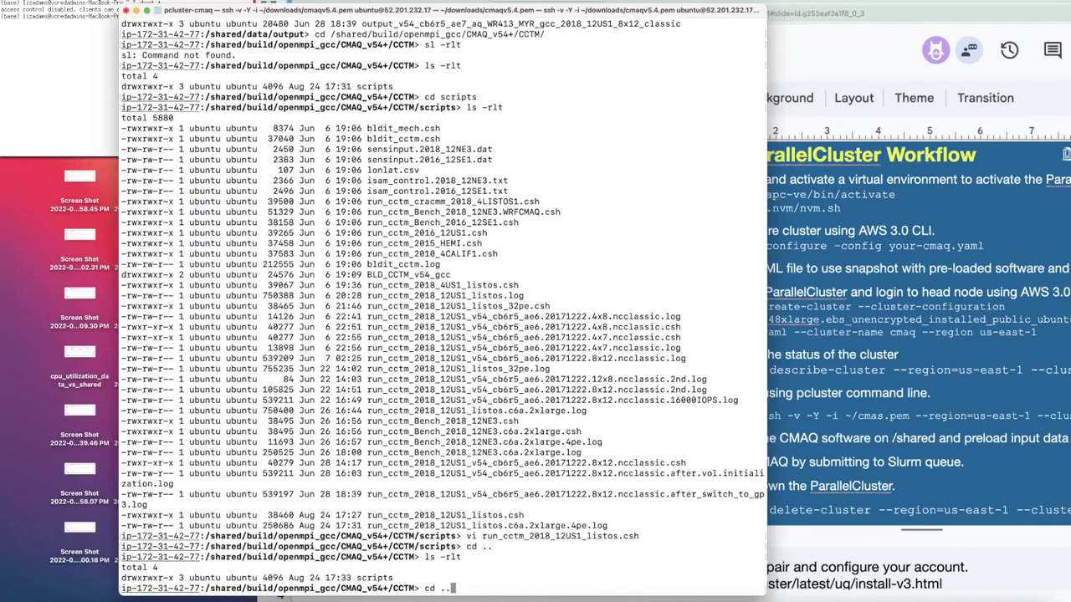
key(Return)
text(s)
key(BackSpace)
text(ls -rlt)
key(Return)
Enter data and then output_CCTM_v54_gcc_12US1_LISTOS, listing each directory with ls -rlt
text(cd data)
key(Return)
text(ls -rlt)
key(Return)
text(cd)
drag(358, 577, 527, 577)
key(super+v)
key(Return)
text(ls -rlt)
key(Return)
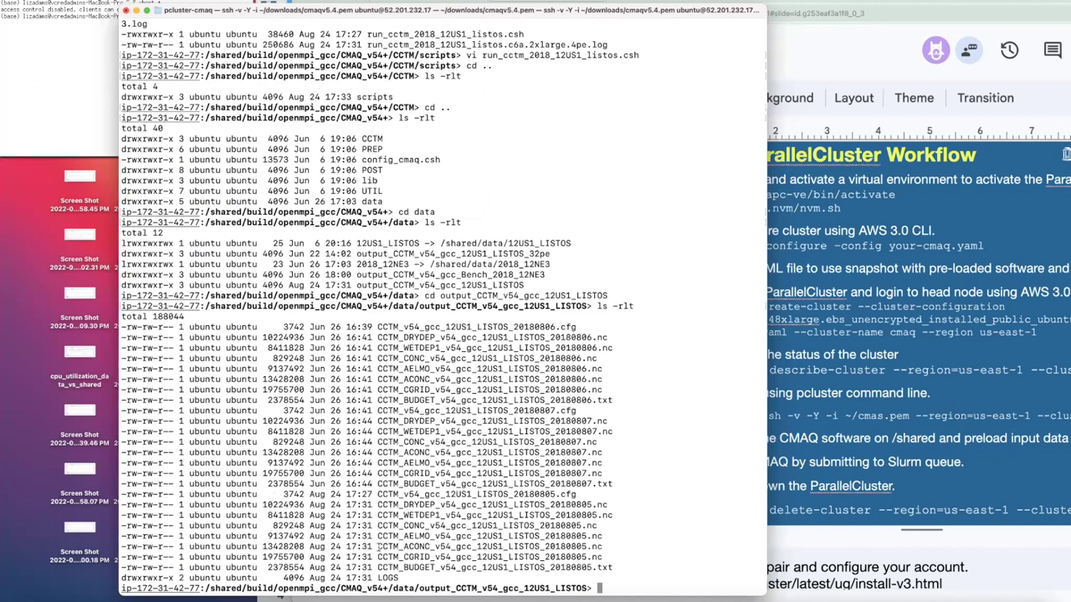
Highlight CCTM_ACONC_v54_gcc_12US1_LISTOS_20180805.nc in the listing and print the working directory path with pwd
drag(377, 546, 602, 544)
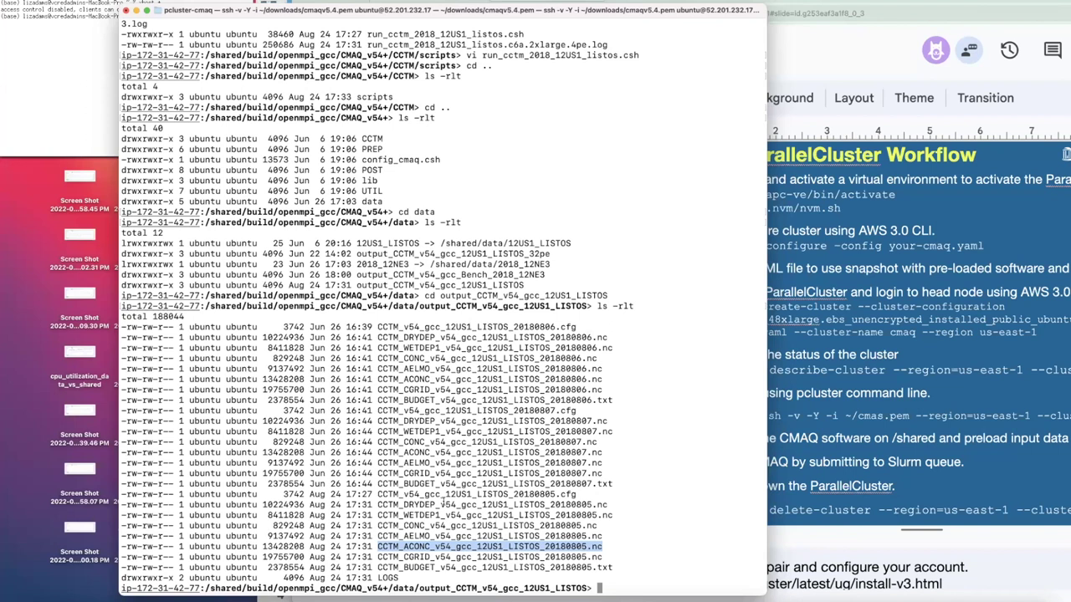
text(pwd)
key(Return)
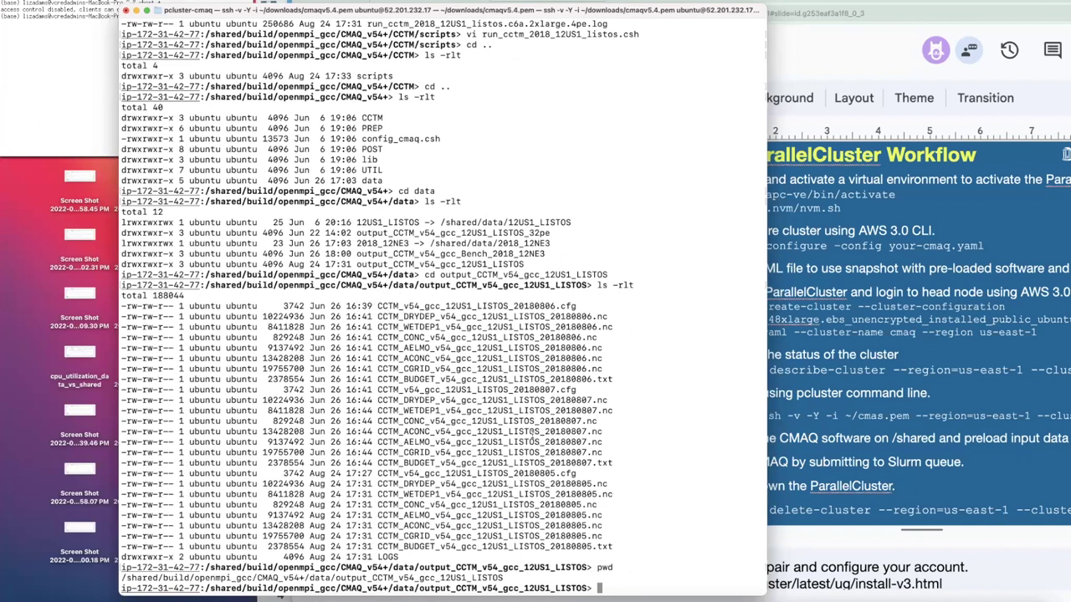
Switch to the Google Slides tutorial and view the htop performance slide and the AWS Single VM JSON File slide
click(867, 63)
click(432, 331)
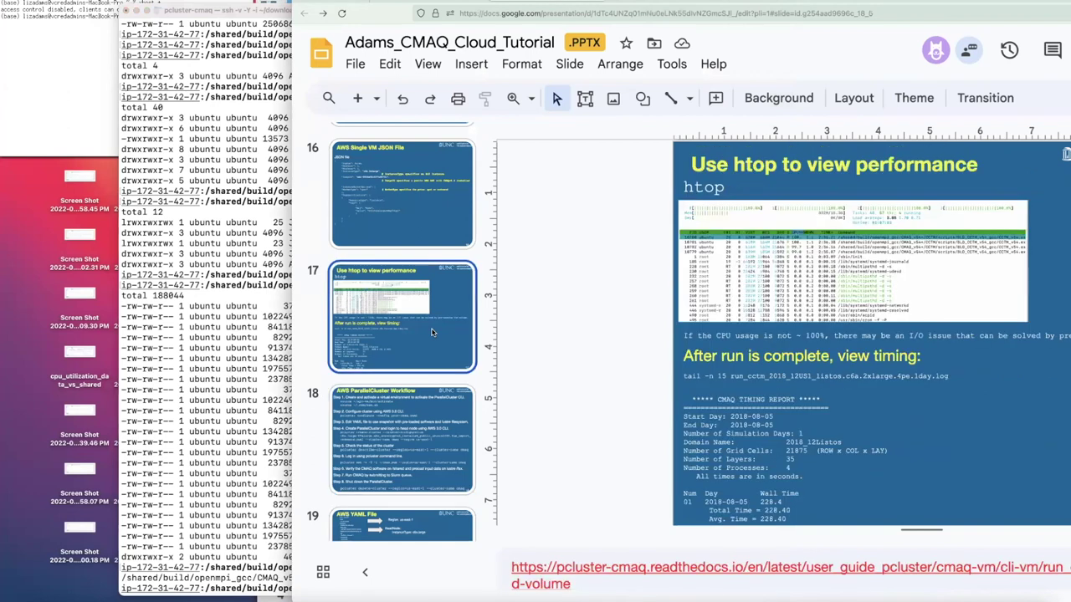
click(405, 214)
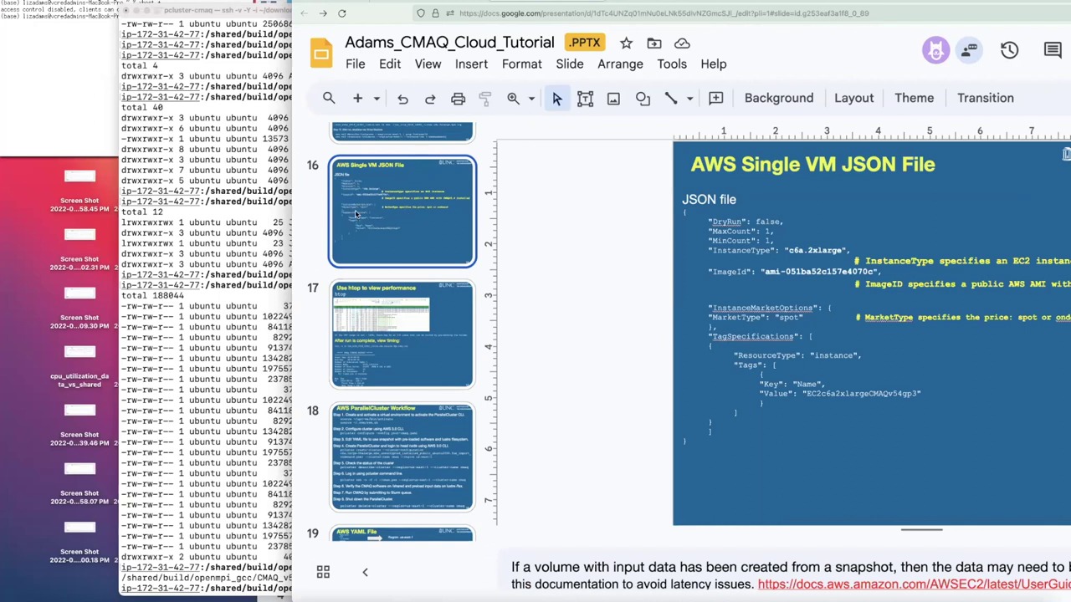
Return to the terminal and log out of the EC2 instance with exit
click(242, 325)
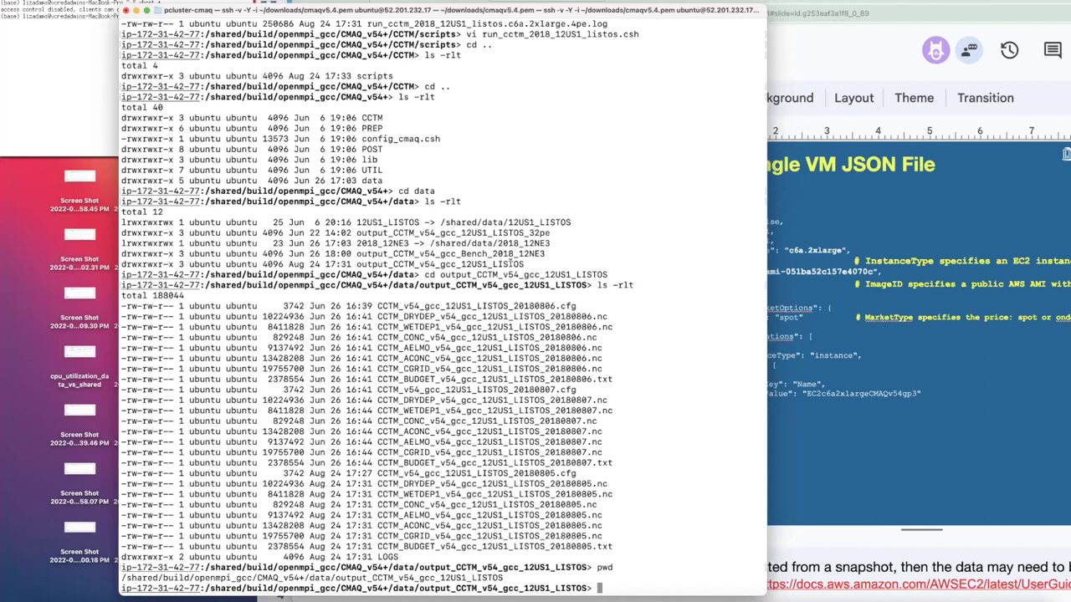
text(exit)
key(Return)
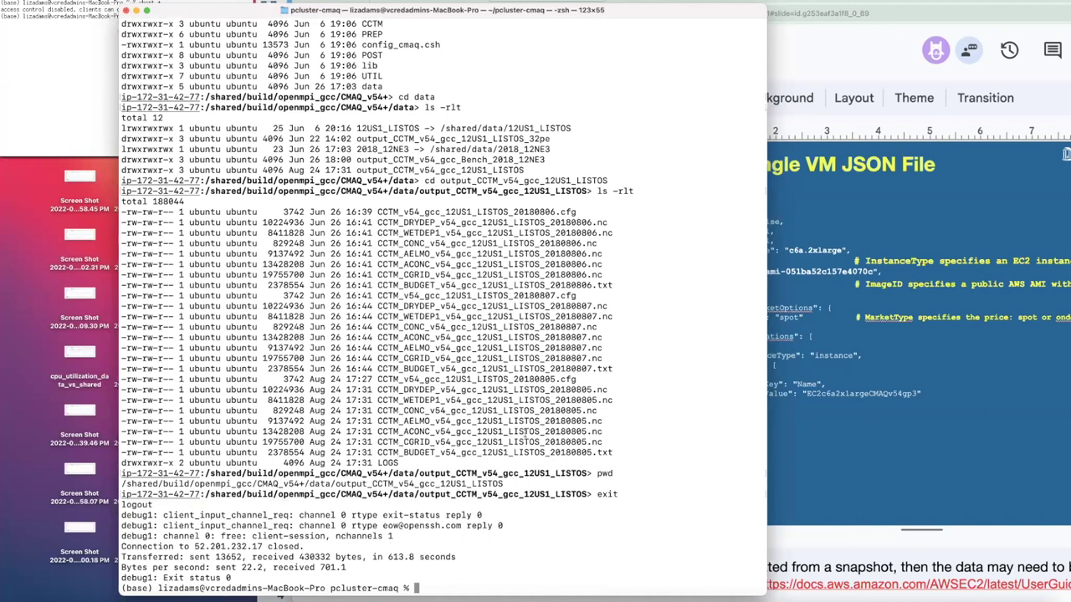
In Google Slides, copy "aws ec2 describe-instances --region=us-east-1" from Step 10 of the AWS Single Virtual Machine Workflow slide
click(861, 261)
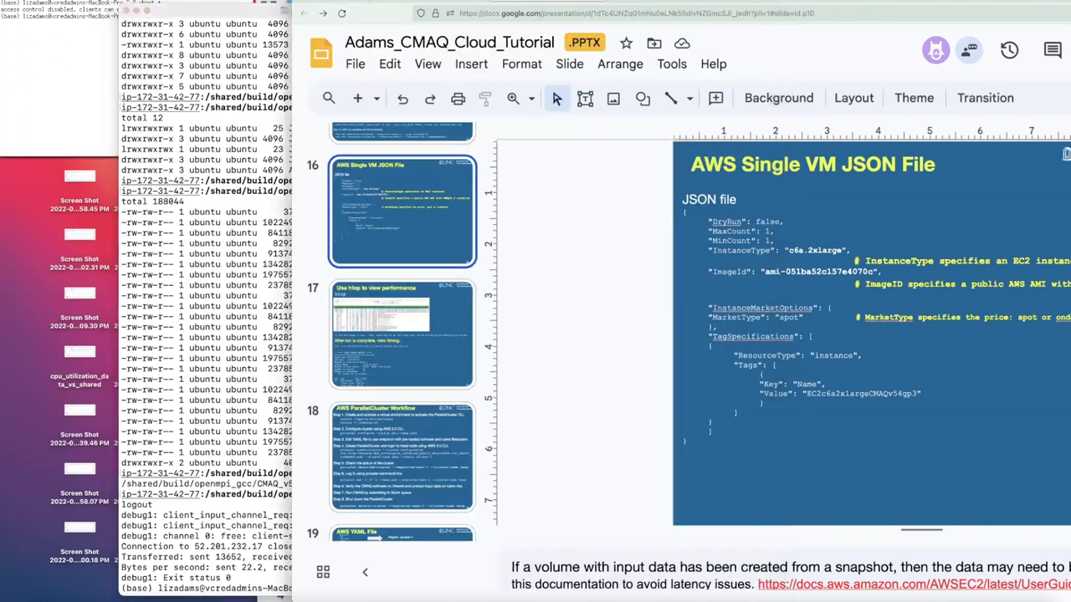
key(Up)
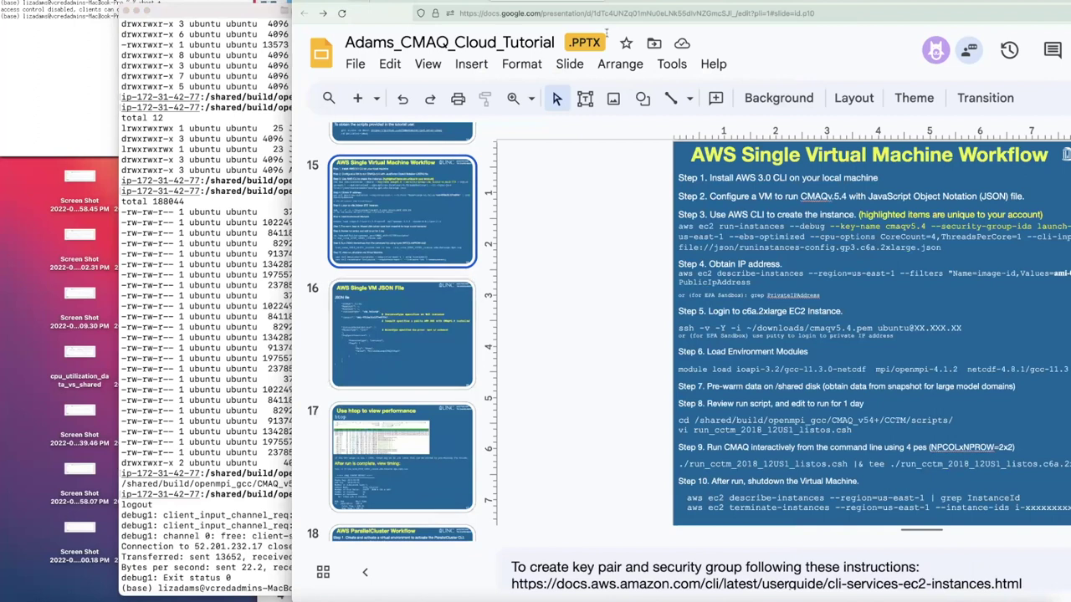
double_click(368, 15)
drag(446, 500, 783, 494)
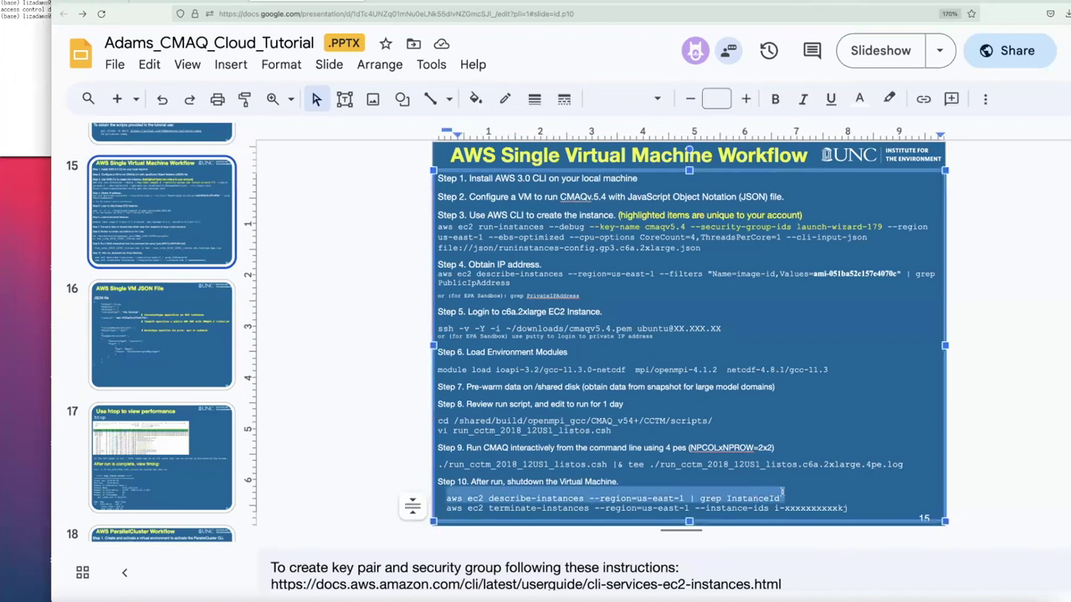
click(456, 498)
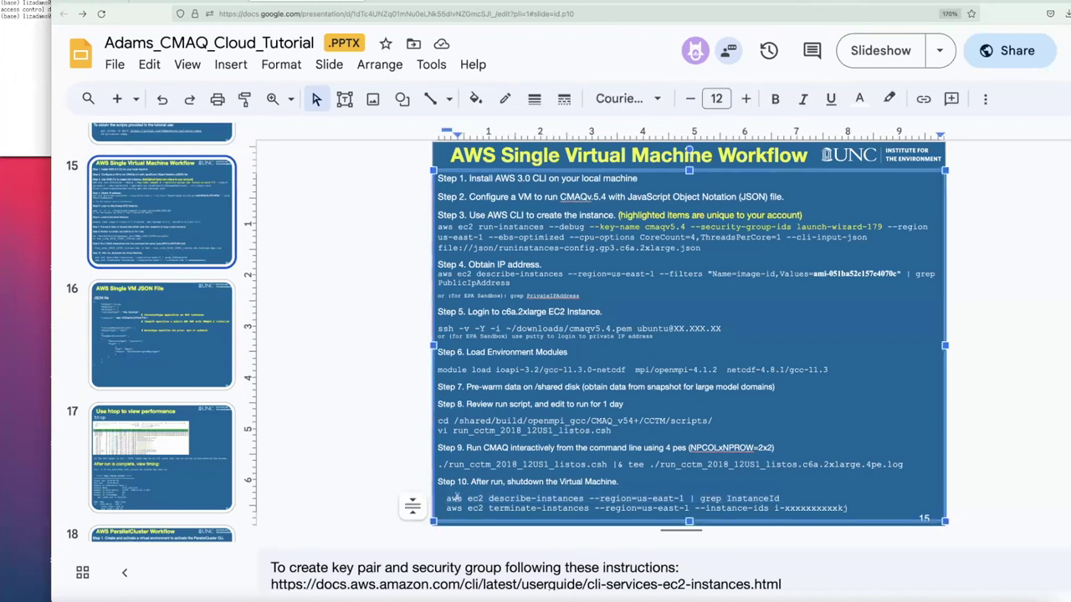
drag(446, 498, 684, 496)
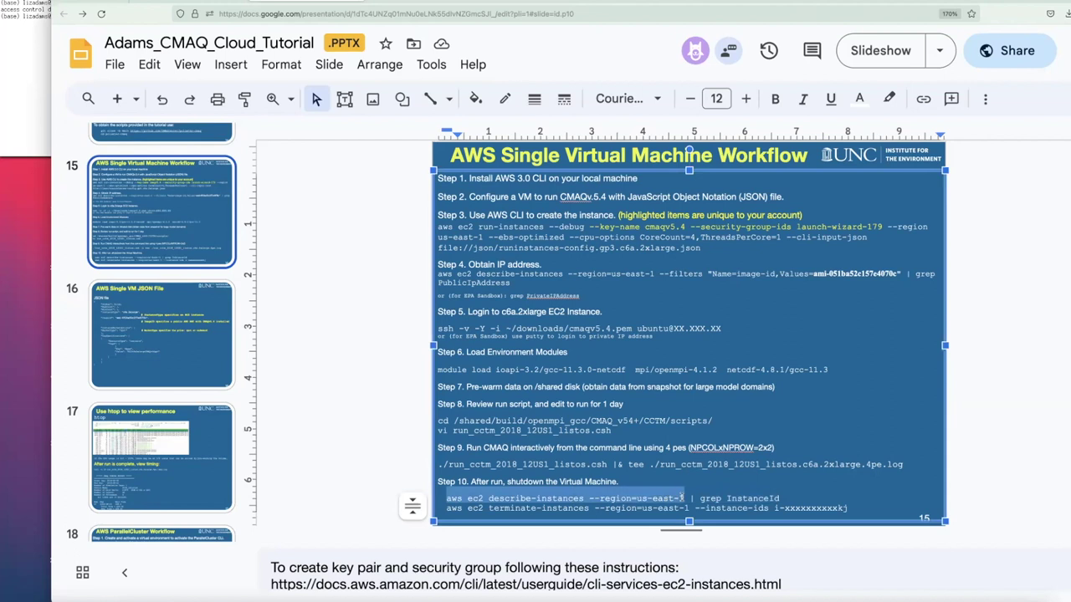
right_click(532, 496)
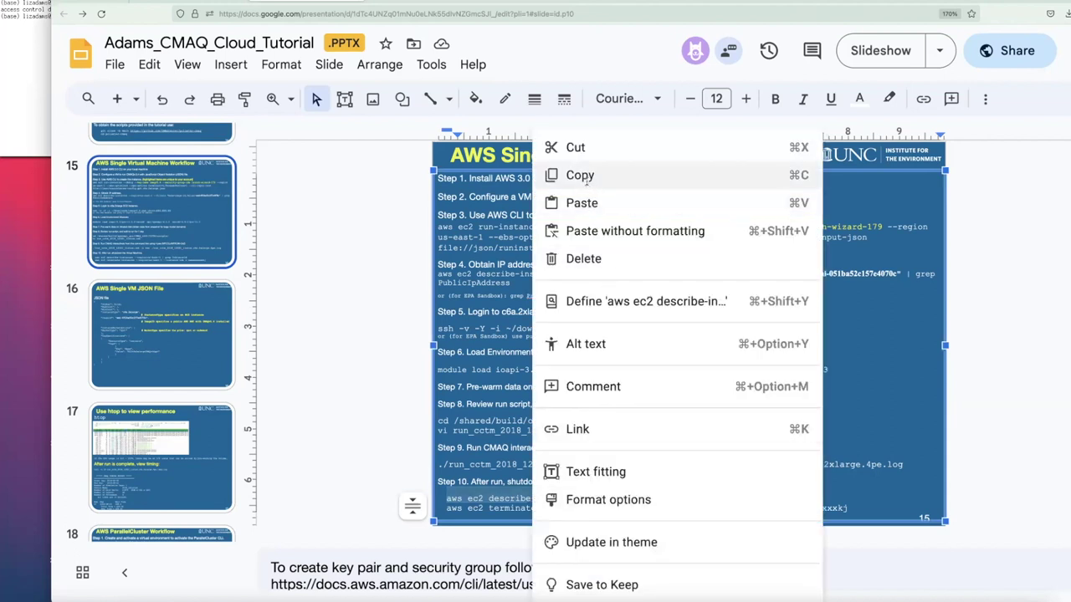
click(585, 178)
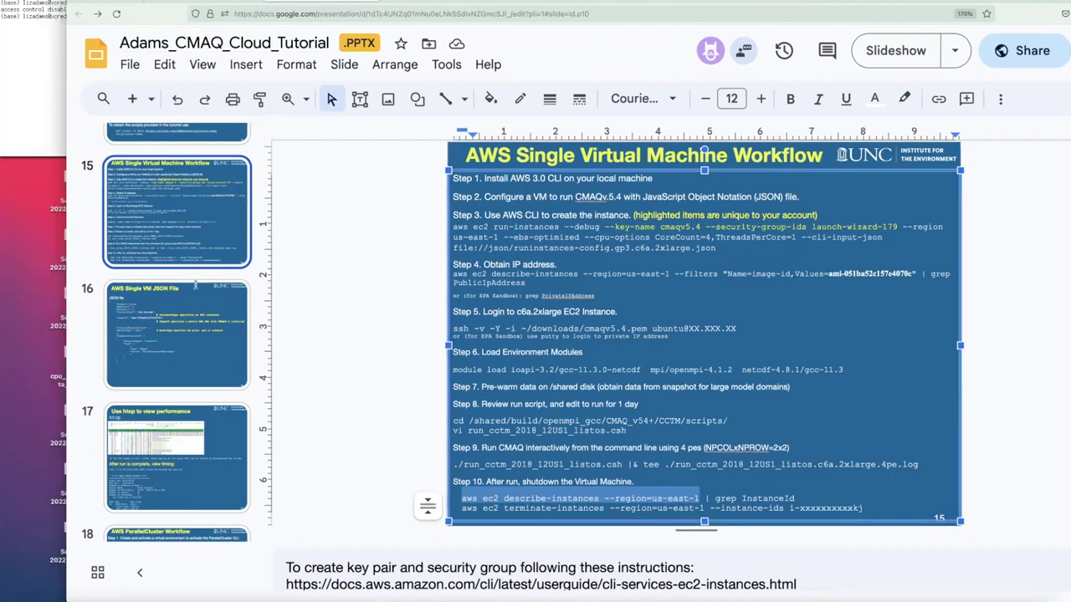
Run the copied describe-instances command in the terminal, highlight the instance state and select the InstanceId value
key(super+v)
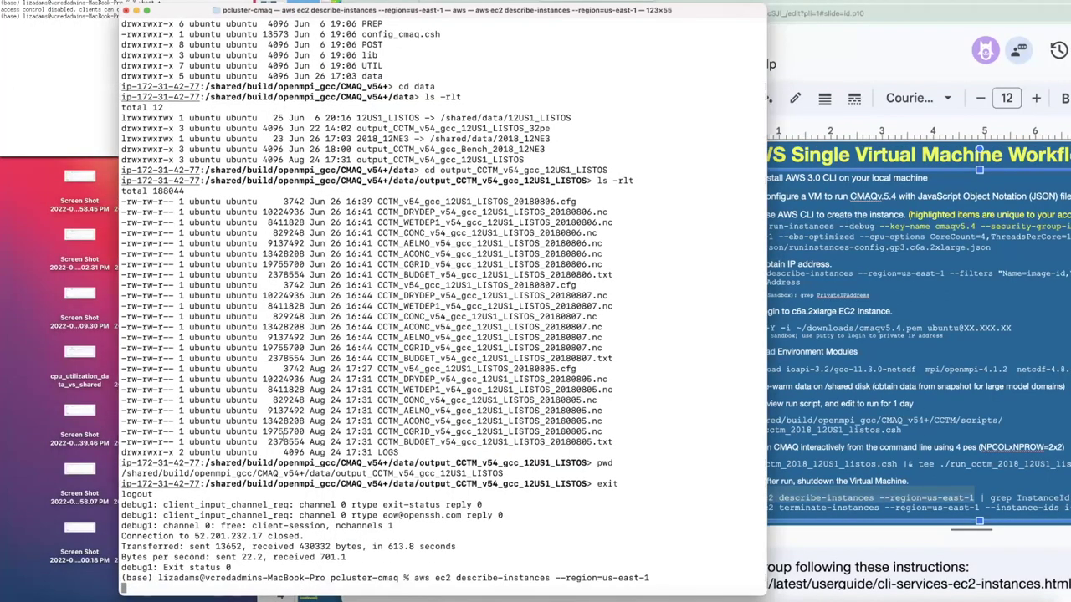
key(Return)
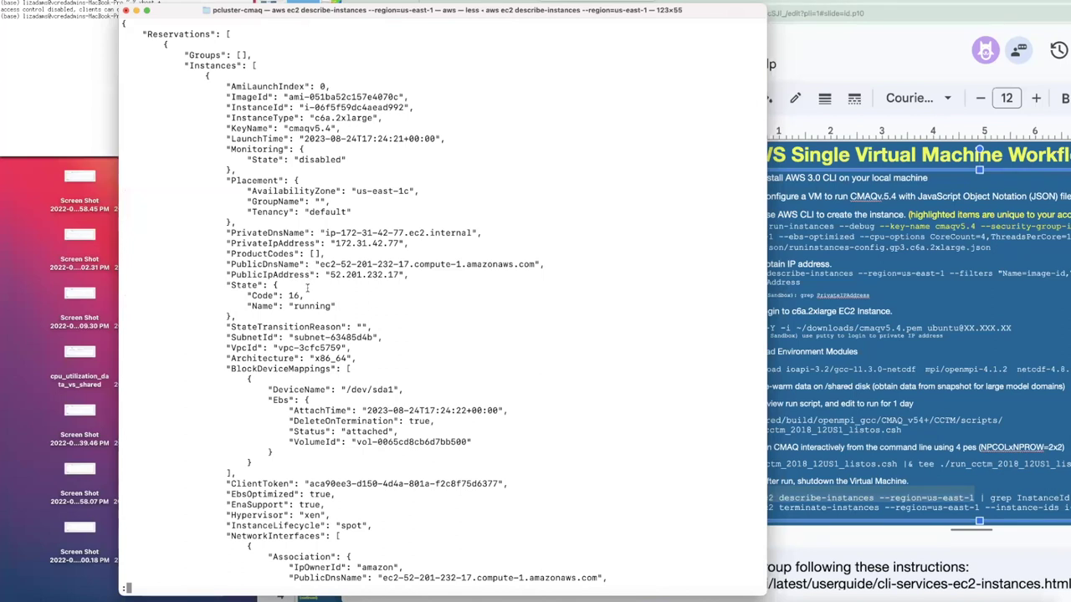
drag(294, 306, 334, 306)
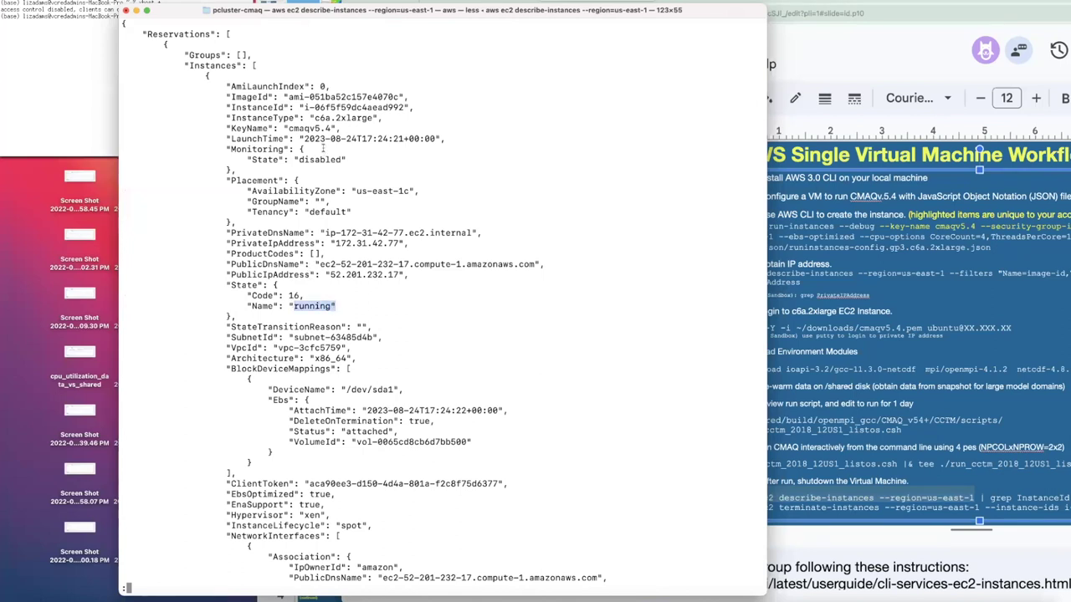
drag(304, 107, 403, 107)
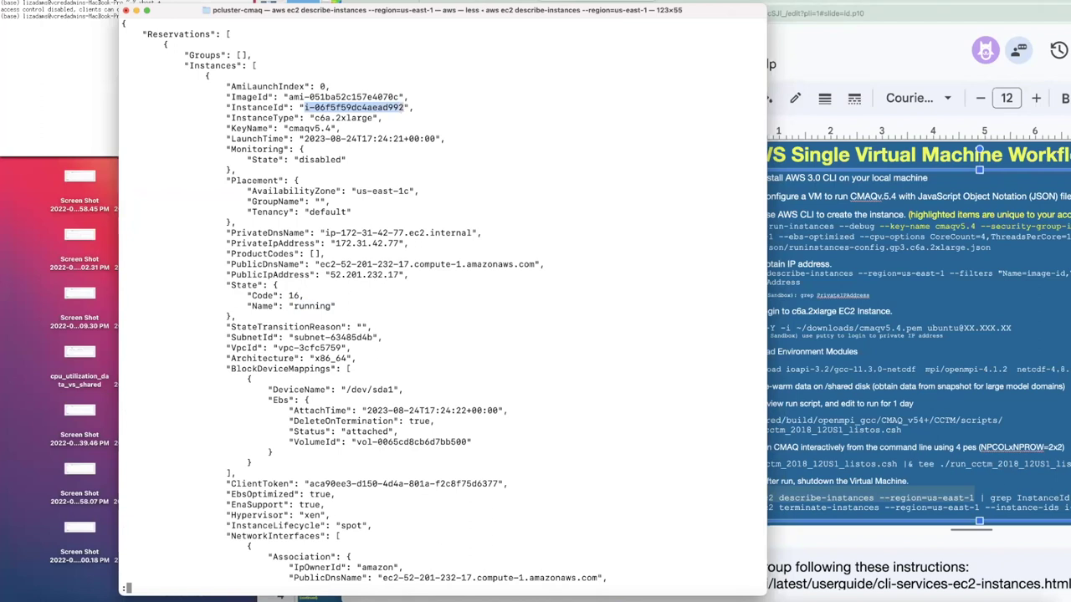
Close the describe-instances output, paste the copied instance ID at the terminal prompt, and return to the Google Slides tutorial
key(q)
key(super+v)
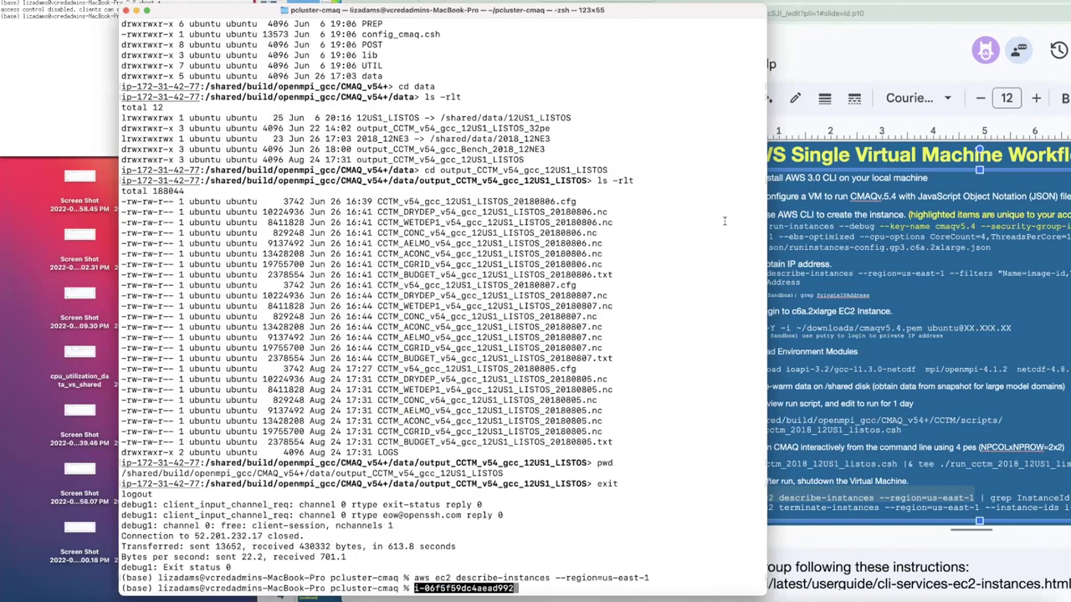
click(837, 256)
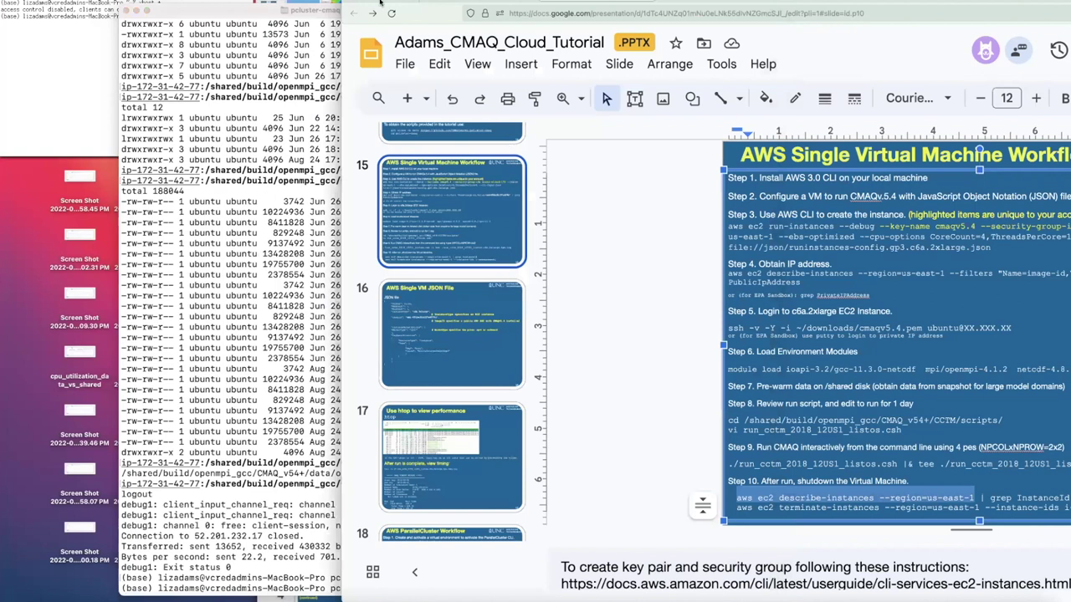
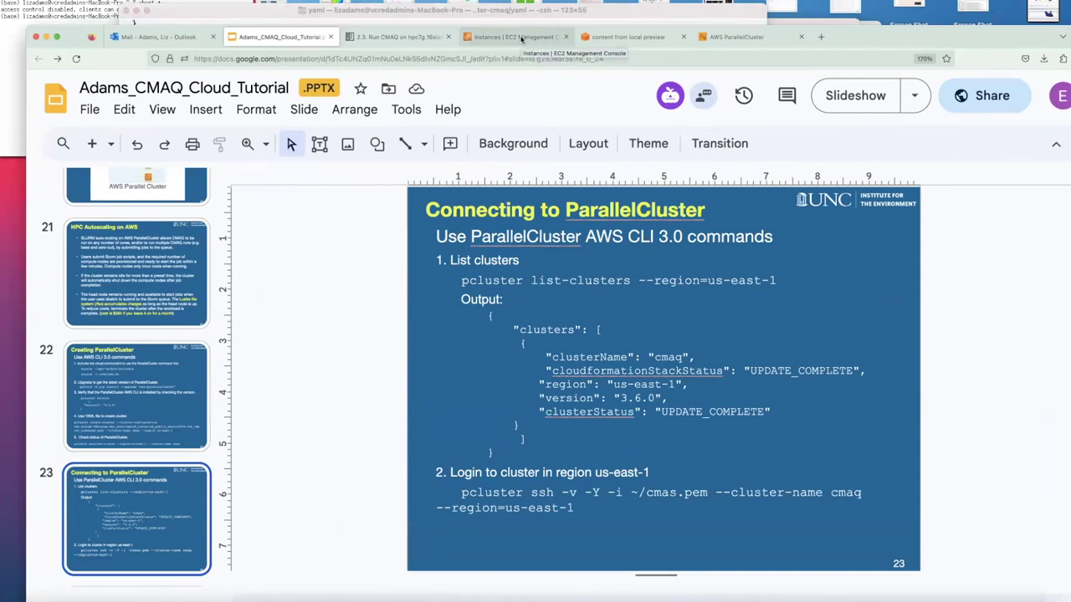
Switch to the EC2 Management Console, remove the "Instance state = running" filter and reload the instances list
click(520, 39)
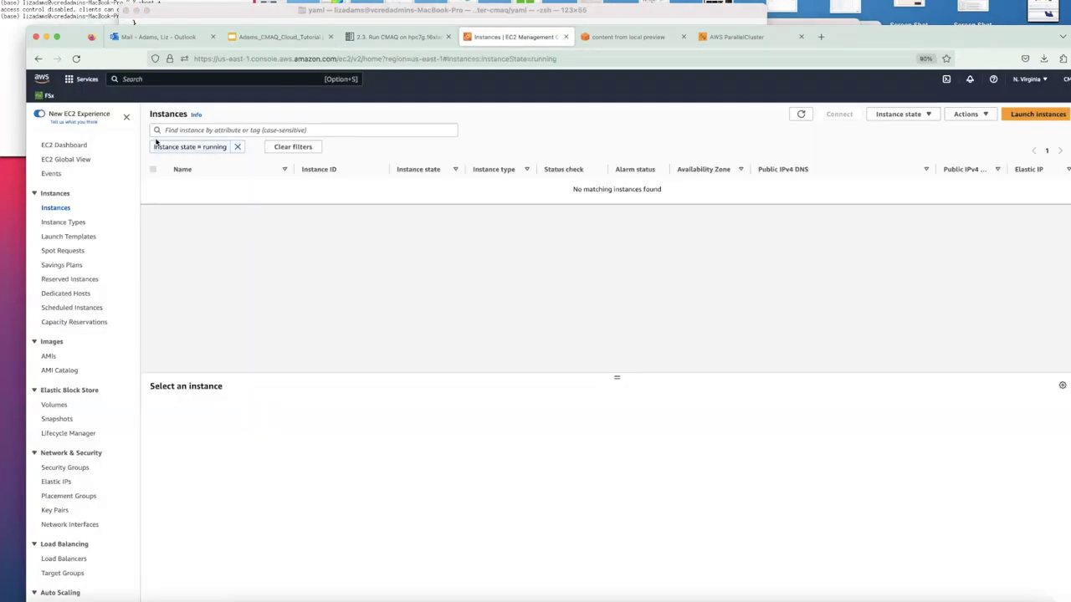
click(237, 147)
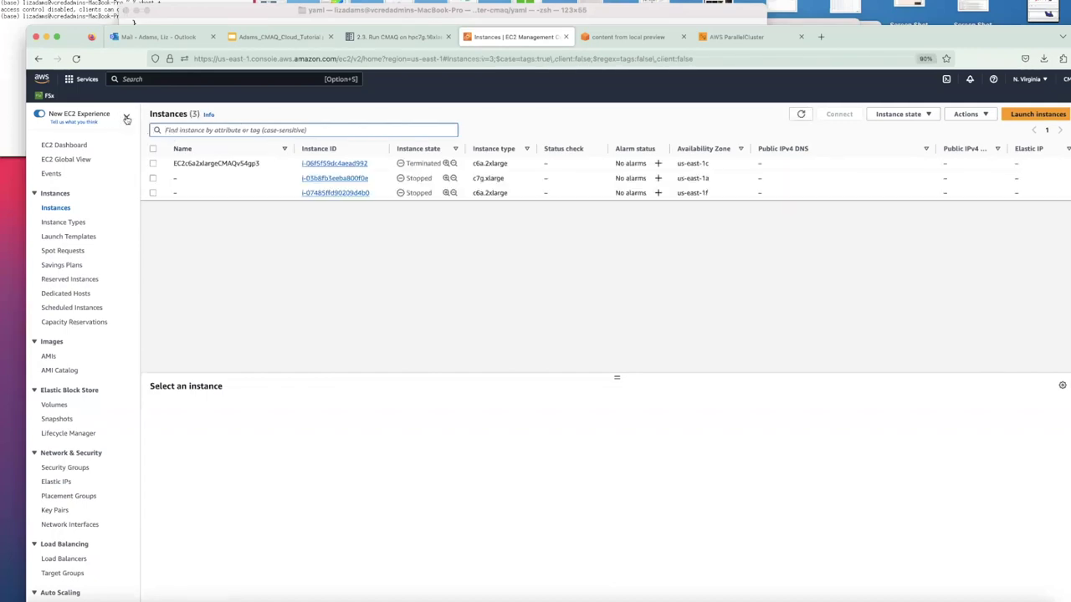
click(76, 59)
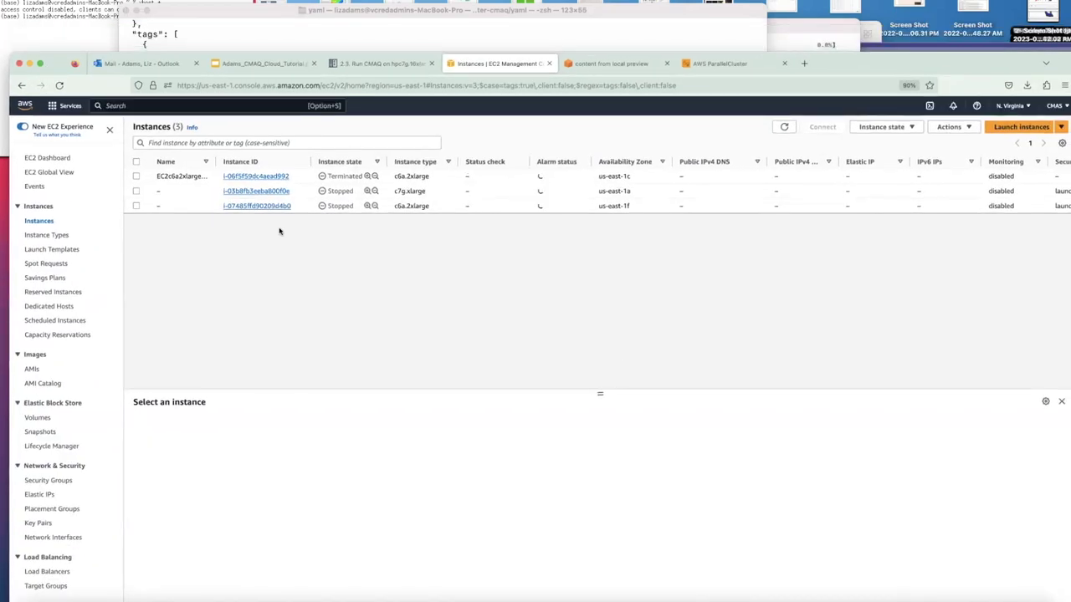
Open the EC2 Dashboard and view its list of running instances
click(59, 172)
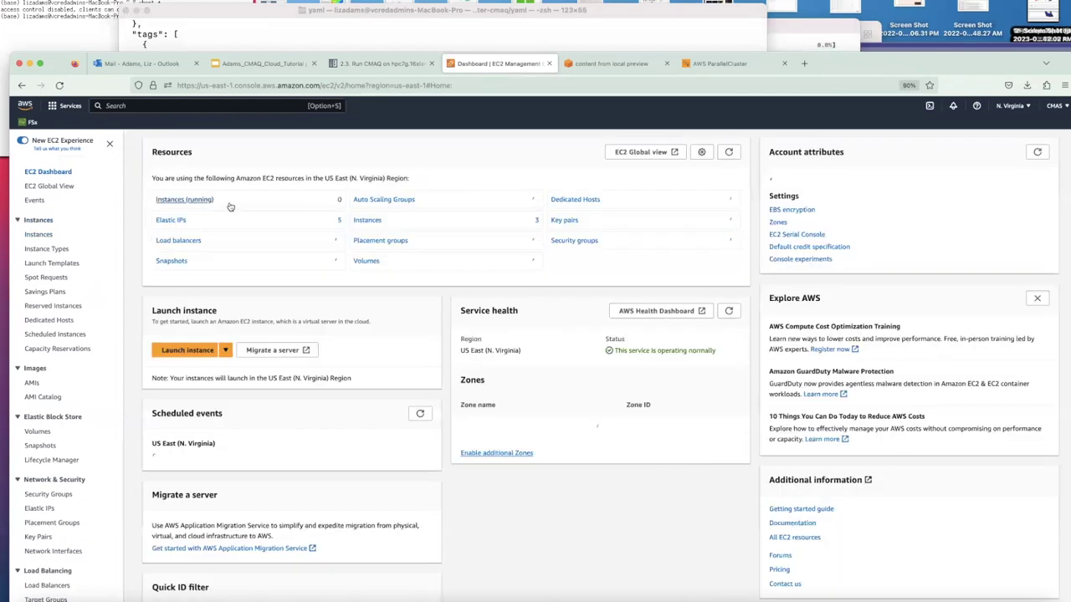
click(203, 201)
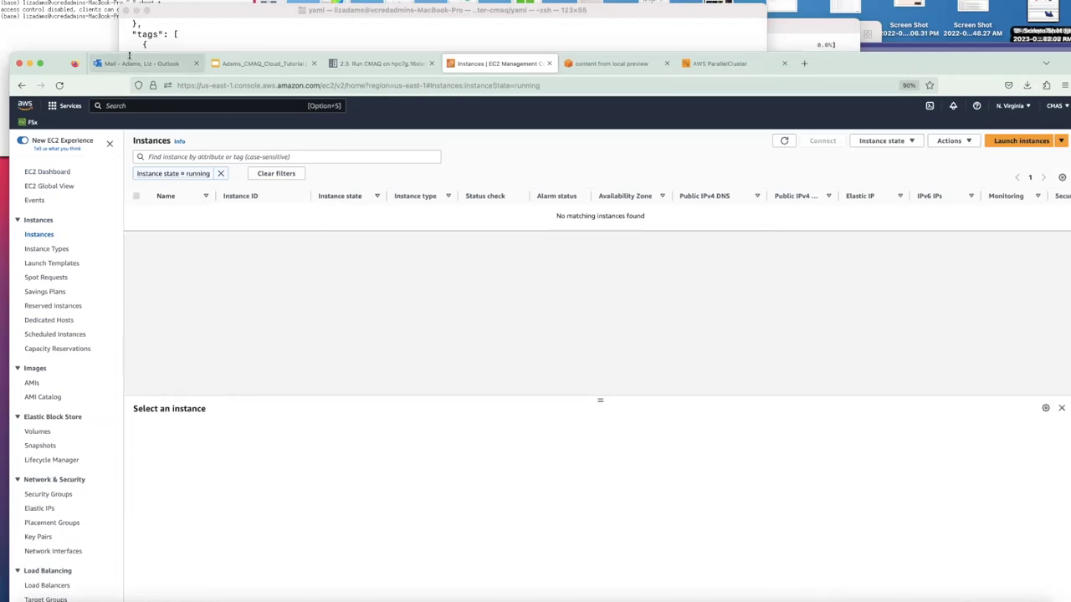
drag(59, 65, 46, 150)
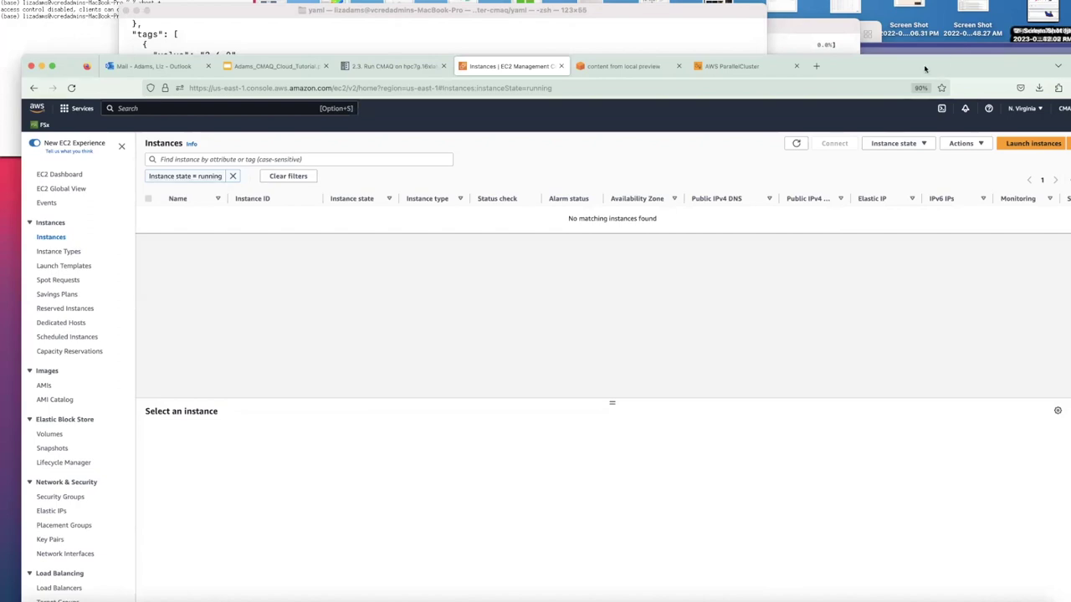
drag(899, 55, 877, 37)
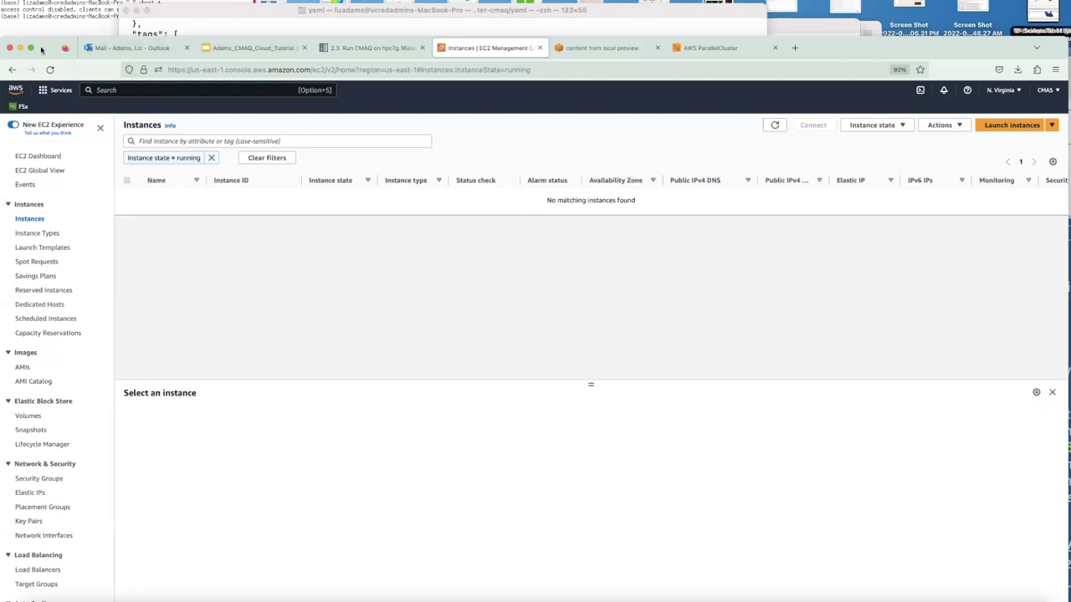
mouse_move(41, 50)
mouse_down()
mouse_move(25, 49)
mouse_move(34, 46)
mouse_up()
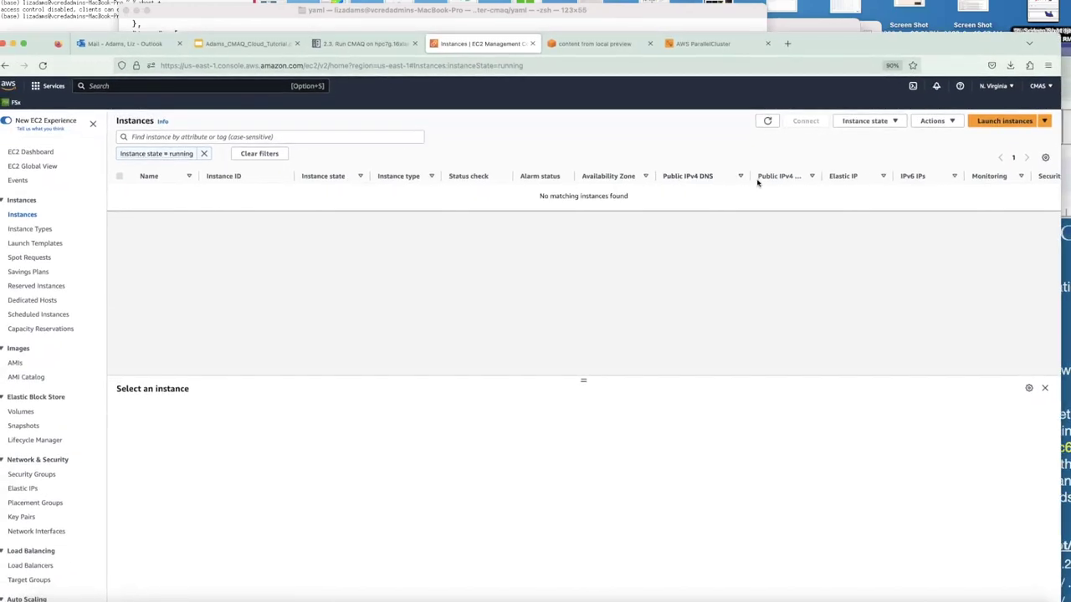
Check the running instances in the US East (Ohio) region and return to US East (N. Virginia)
click(1007, 87)
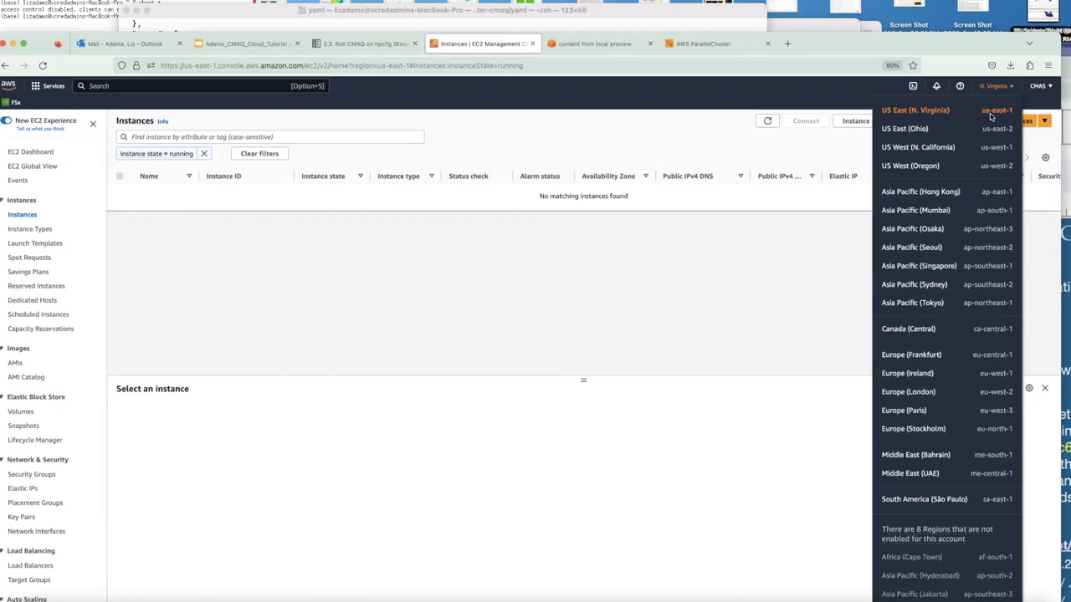
click(899, 129)
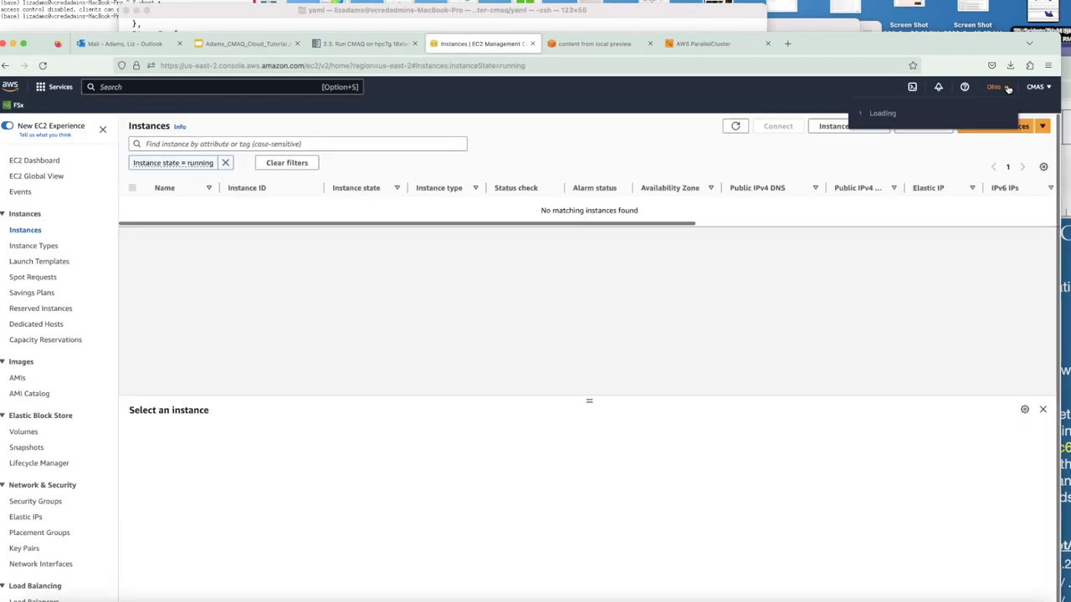
click(1008, 88)
click(920, 114)
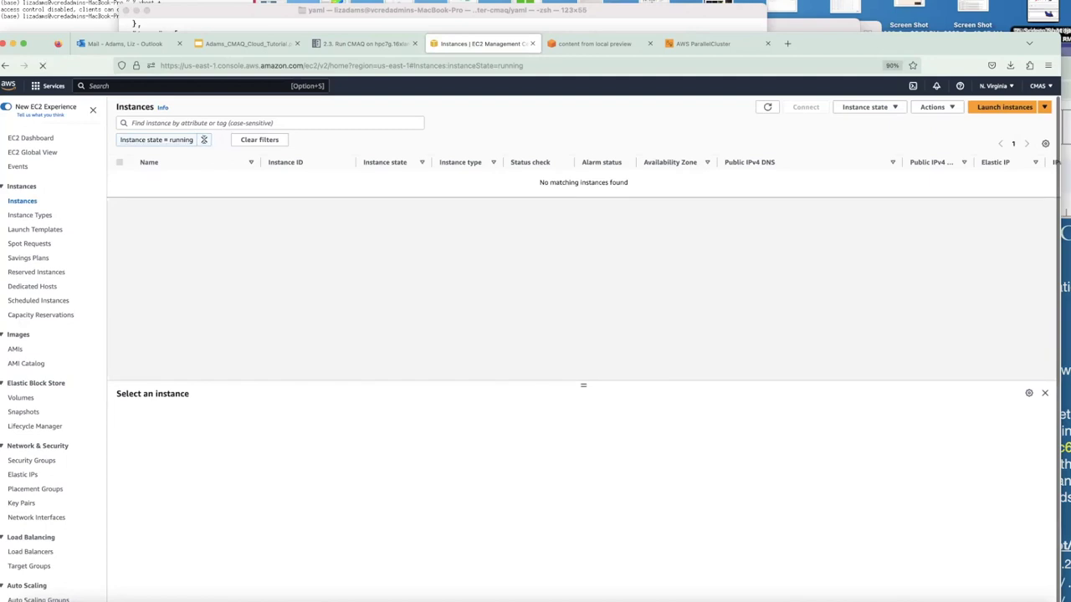
Show N. Virginia instances in all states by removing the running filter, and return to the EC2 Dashboard
click(203, 141)
click(345, 188)
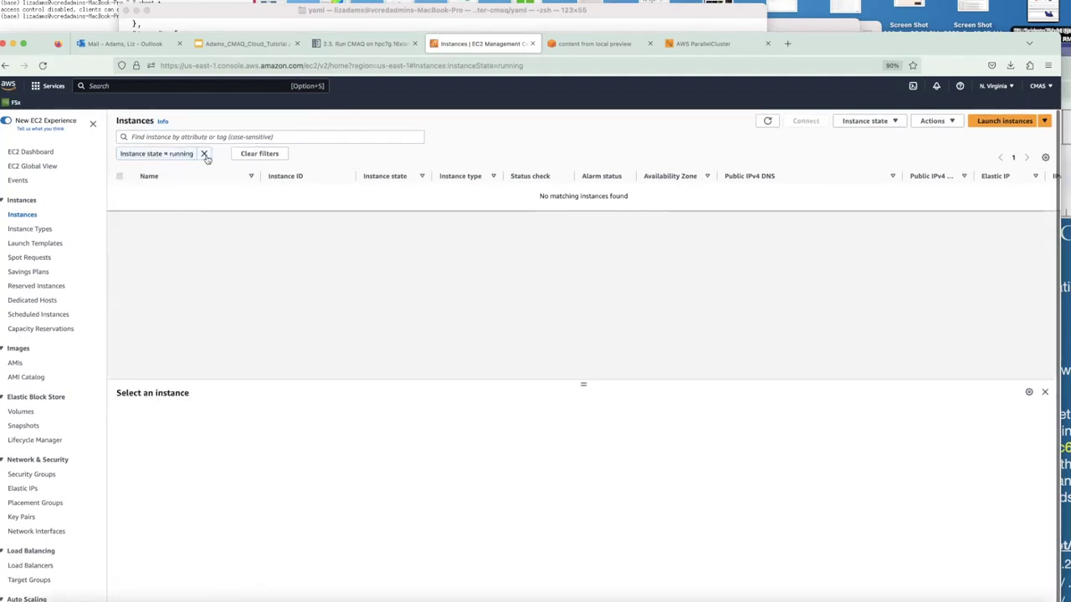
click(205, 153)
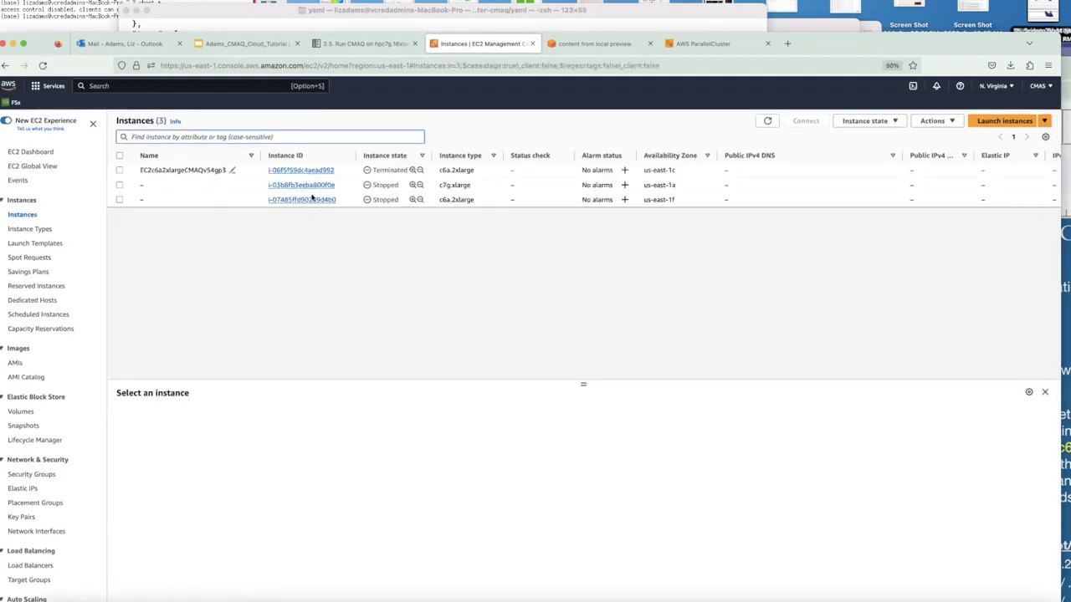
click(47, 154)
Switch to the terminal, rerun "pcluster describe-cluster --region=us-east-1 --cluster-name cmaq" and highlight the clusterStatus value
drag(50, 46, 351, 19)
key(super+Tab)
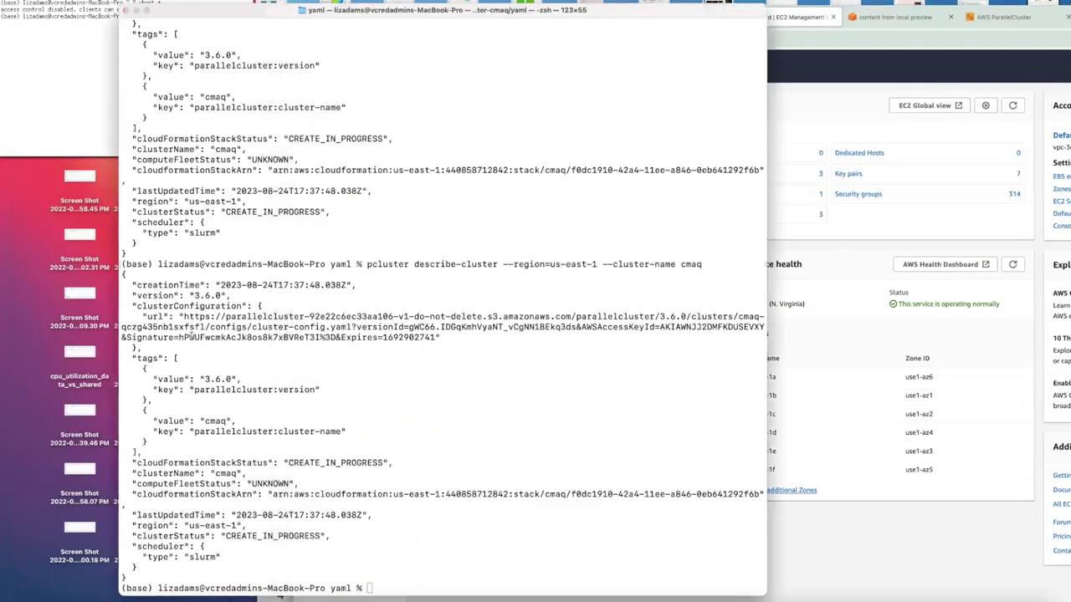
key(Up)
key(Return)
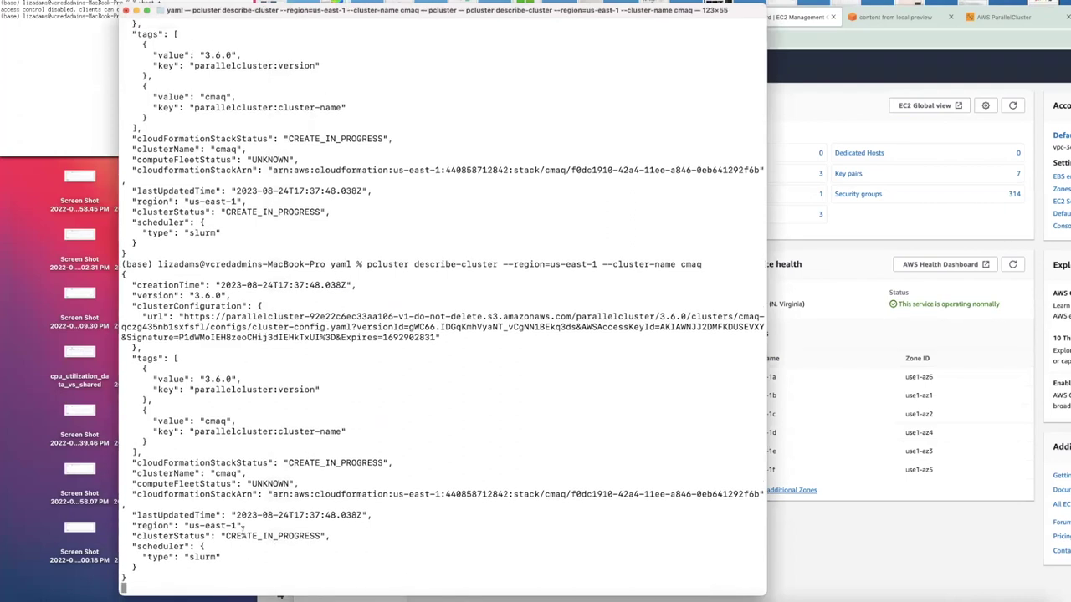
drag(225, 536, 321, 537)
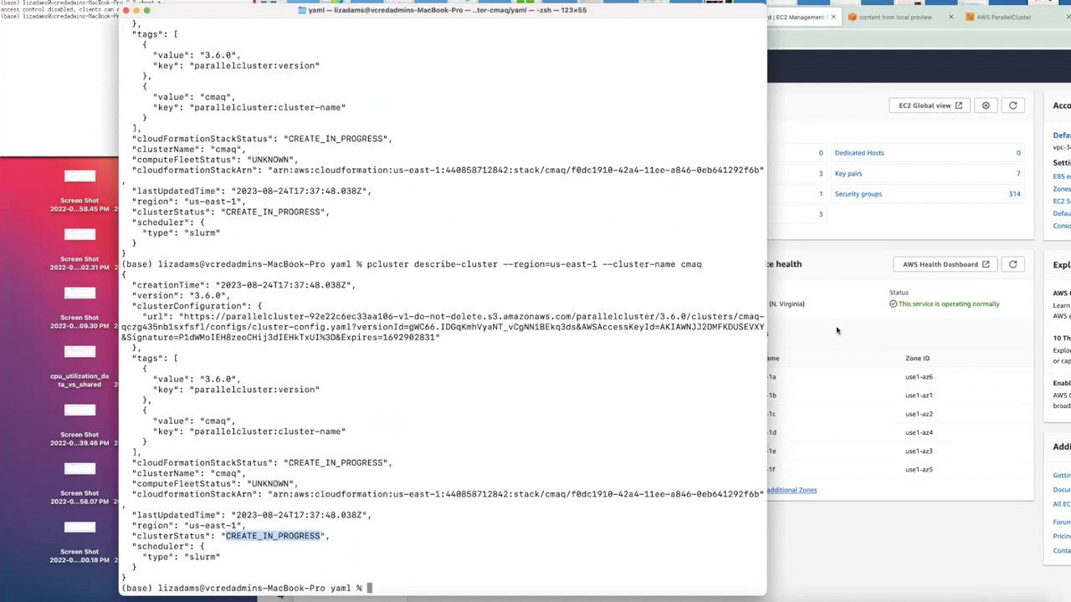
Return to the browser, open the AWS ParallelCluster page and refresh its clusters list
click(837, 318)
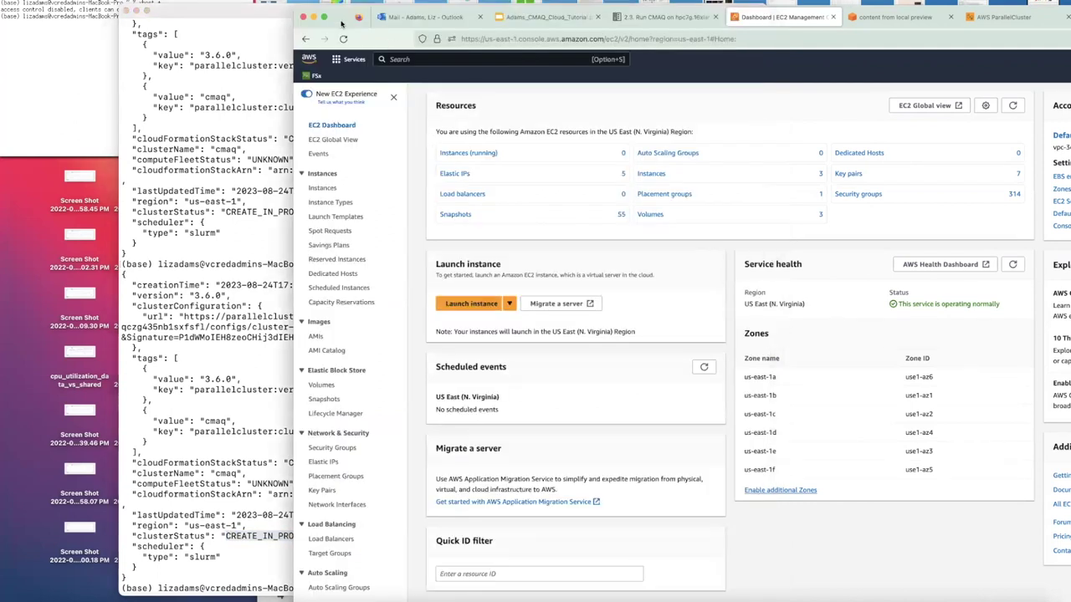
key(ctrl+alt+Return)
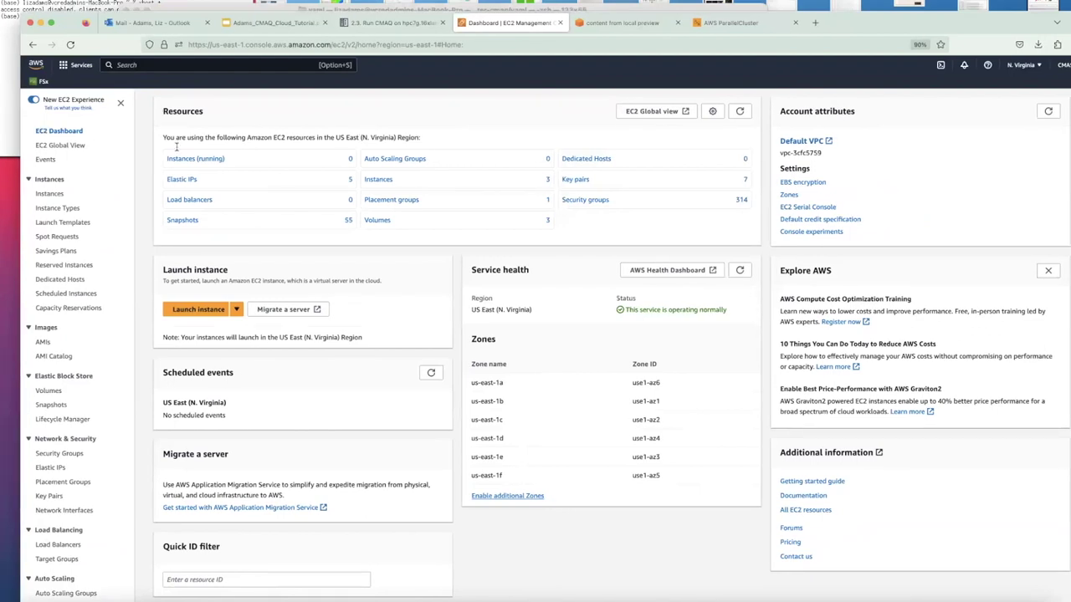
click(623, 22)
click(726, 25)
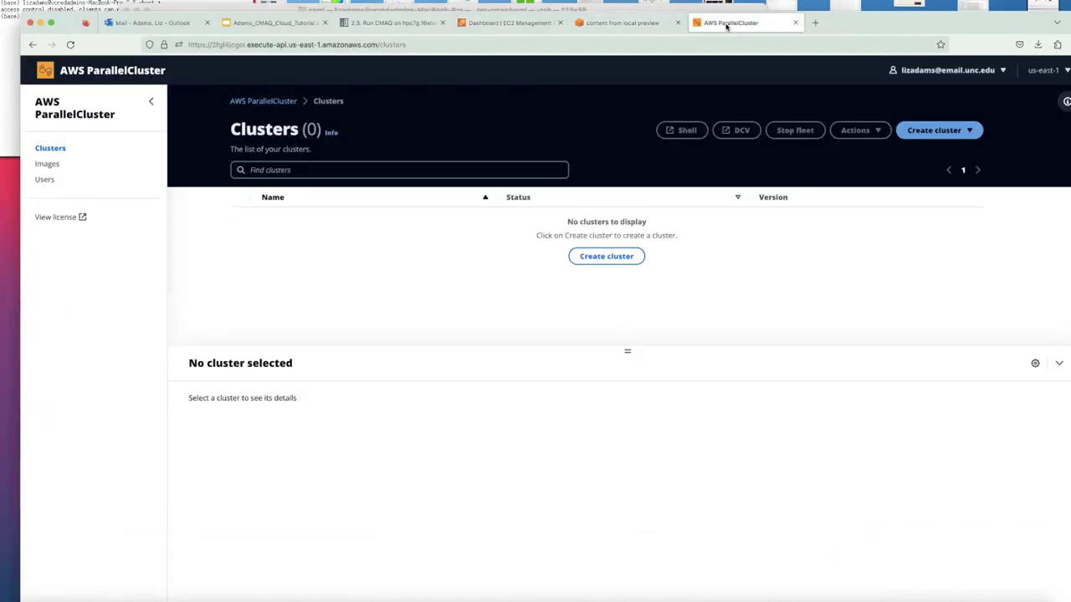
drag(72, 25, 47, 17)
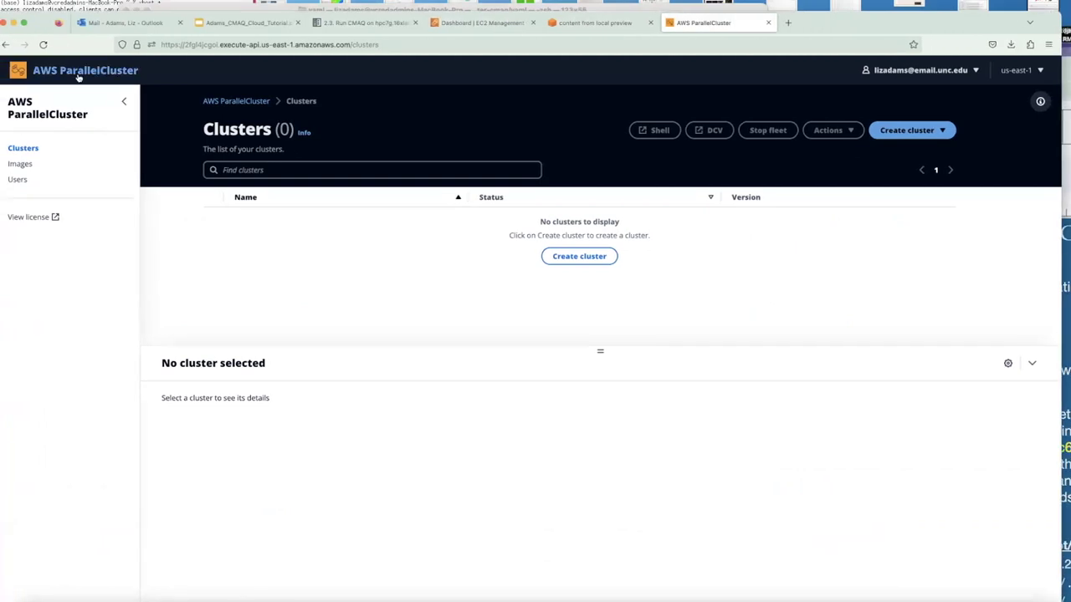
click(78, 76)
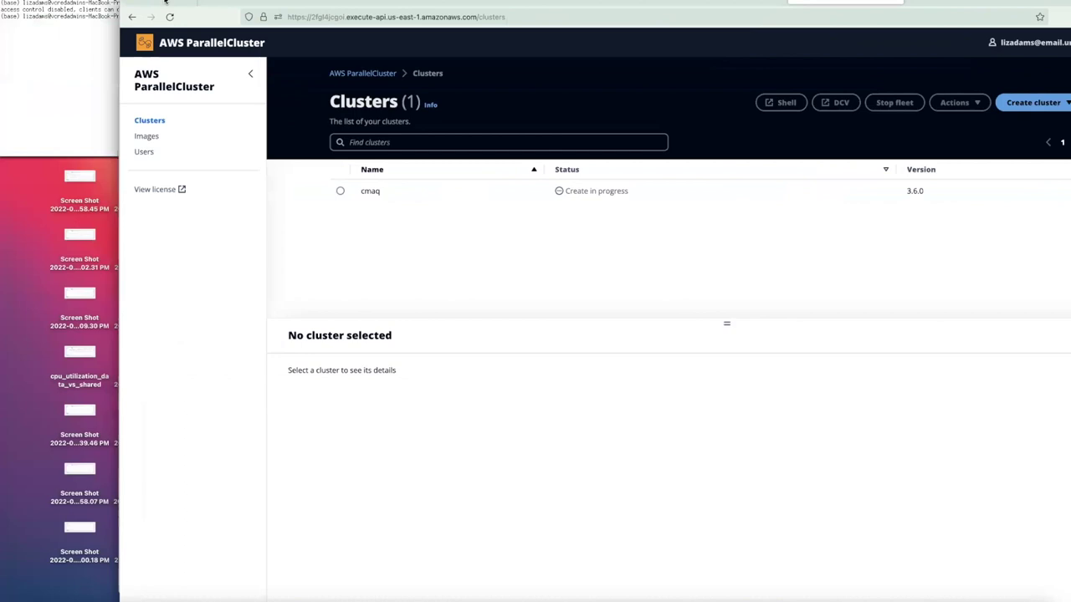
Select the cmaq cluster, view its instances and return to its details
drag(165, 3, 45, 5)
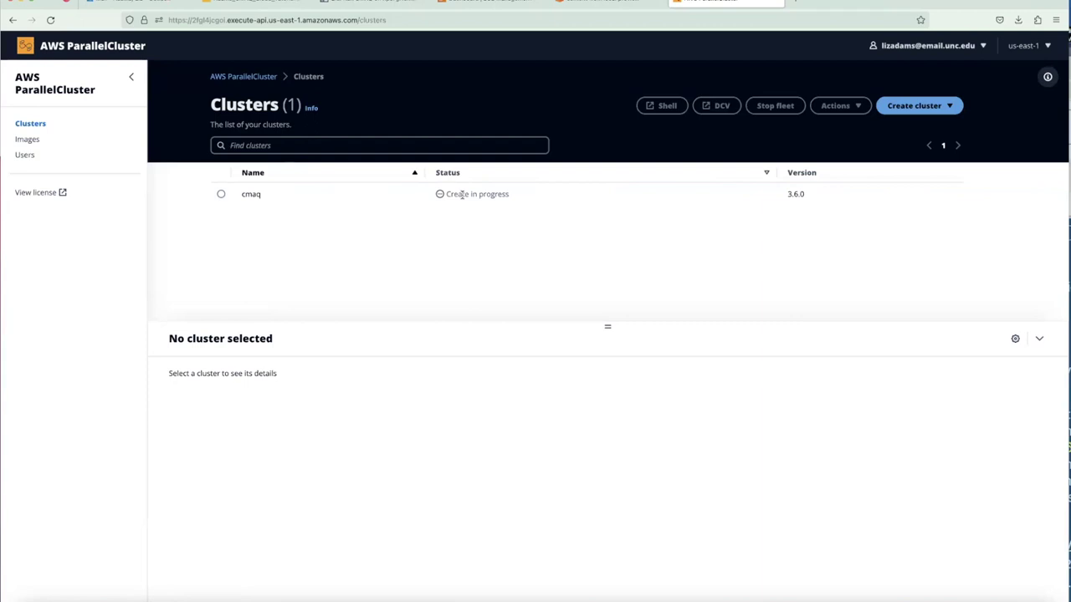
click(221, 194)
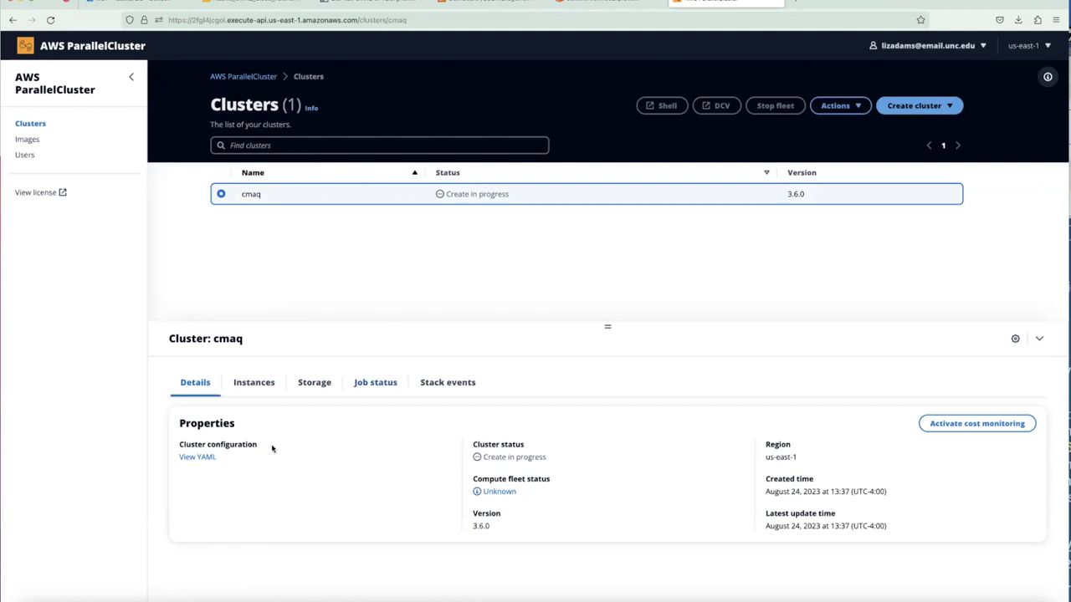
click(254, 384)
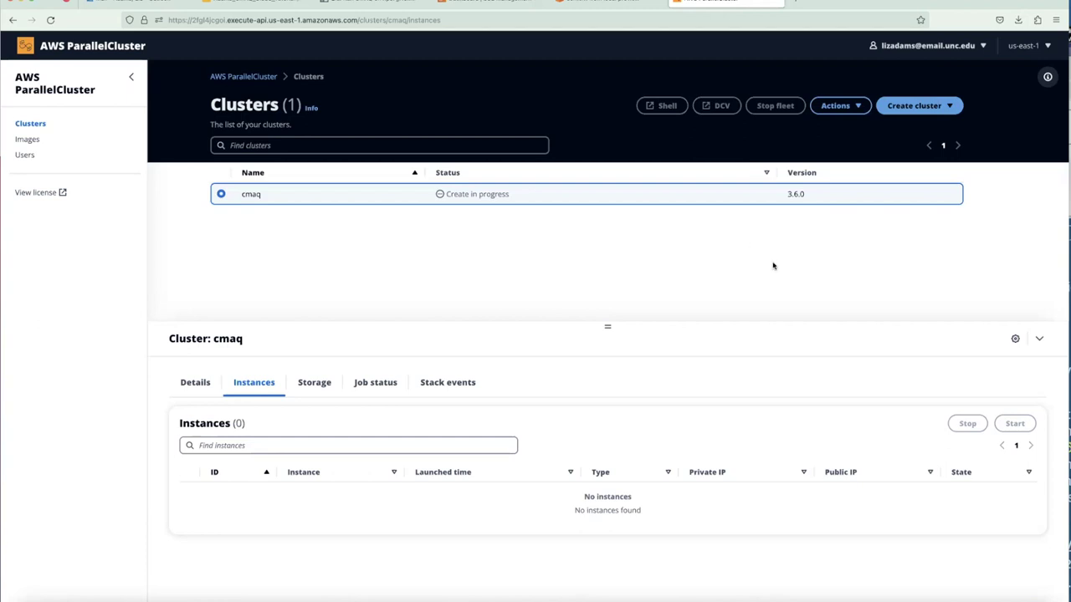
click(252, 77)
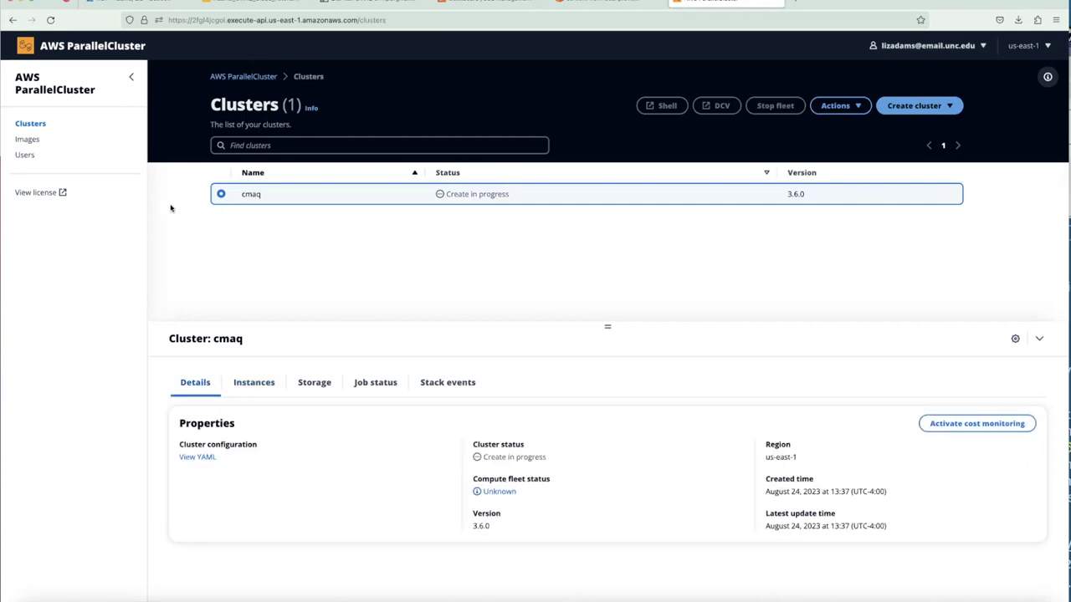
Start creating a cluster from the template cluster-config-hpc7g.yaml in CMAQ-WS/static and review the loaded cluster properties
click(949, 109)
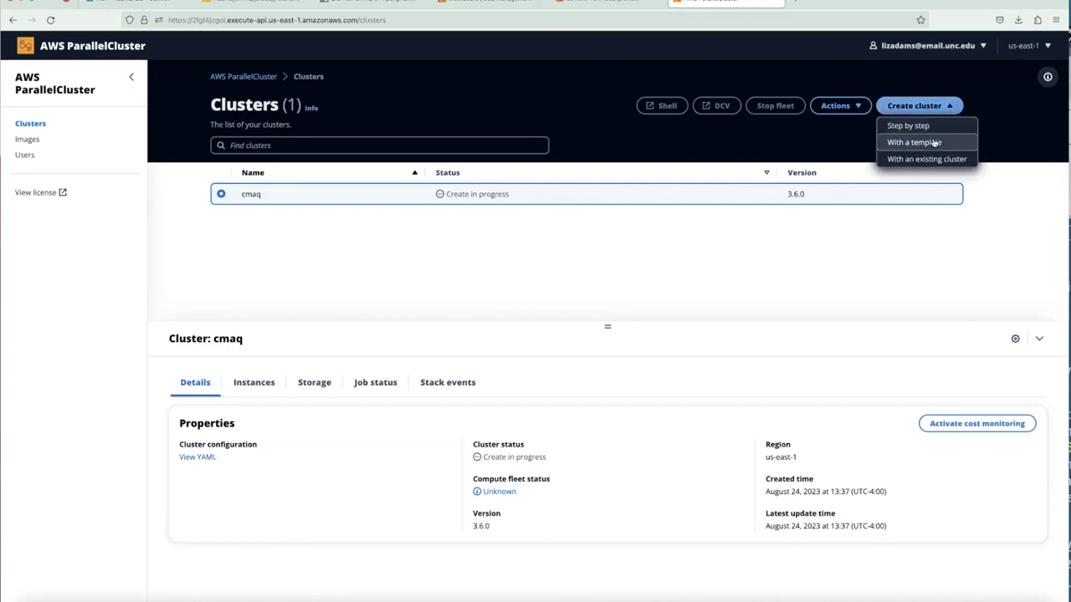
click(935, 143)
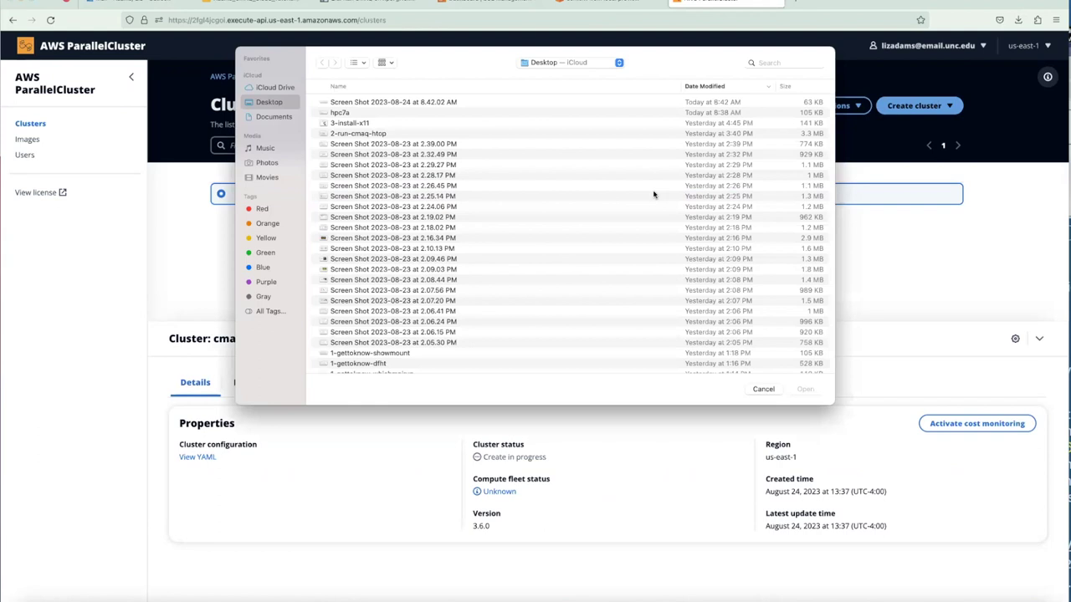
click(573, 64)
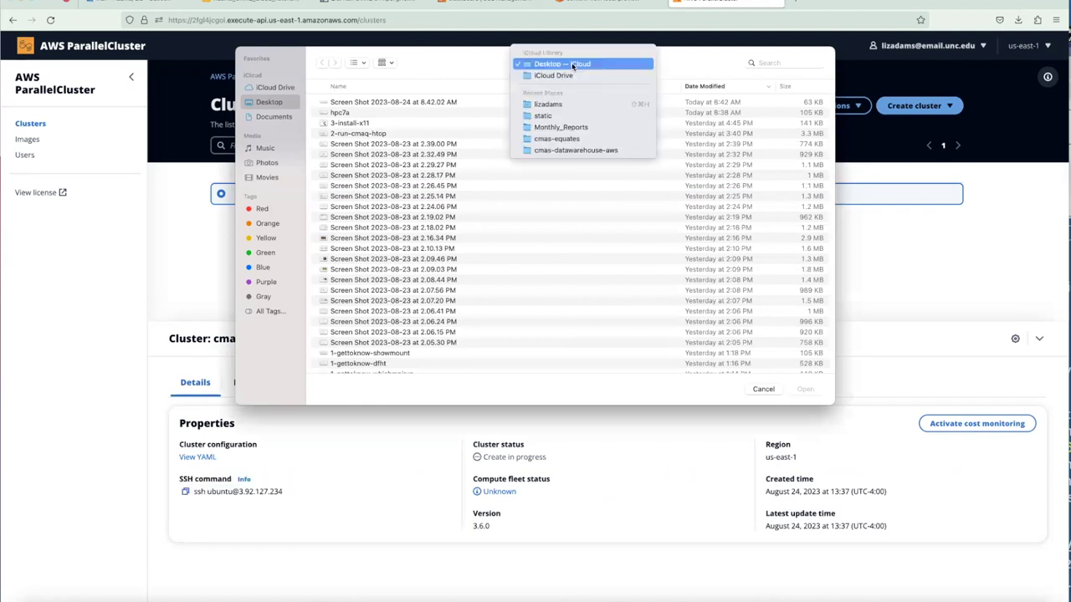
click(555, 104)
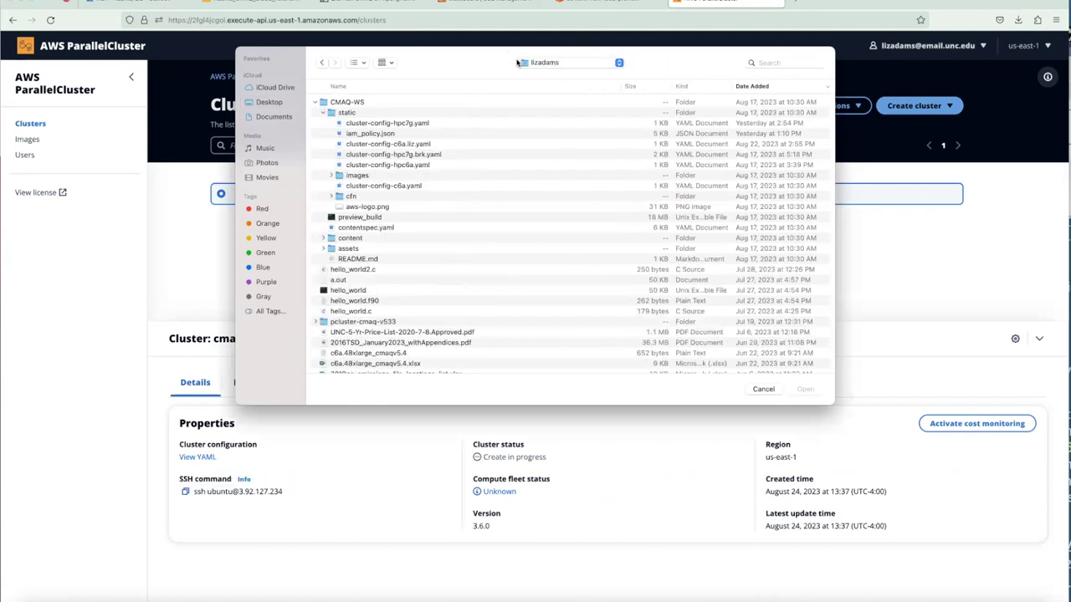
click(393, 124)
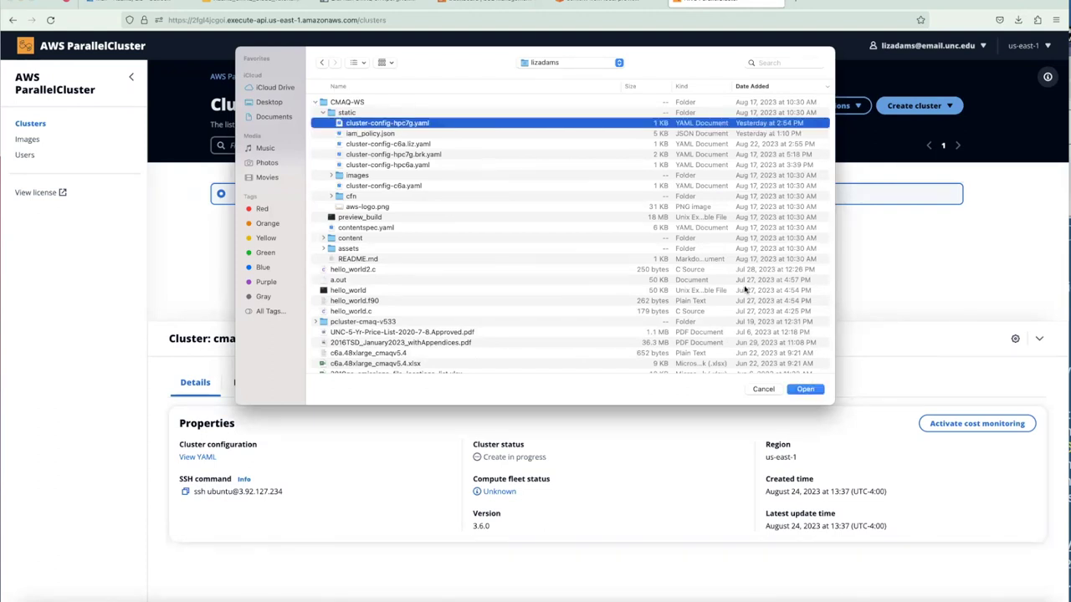
click(805, 389)
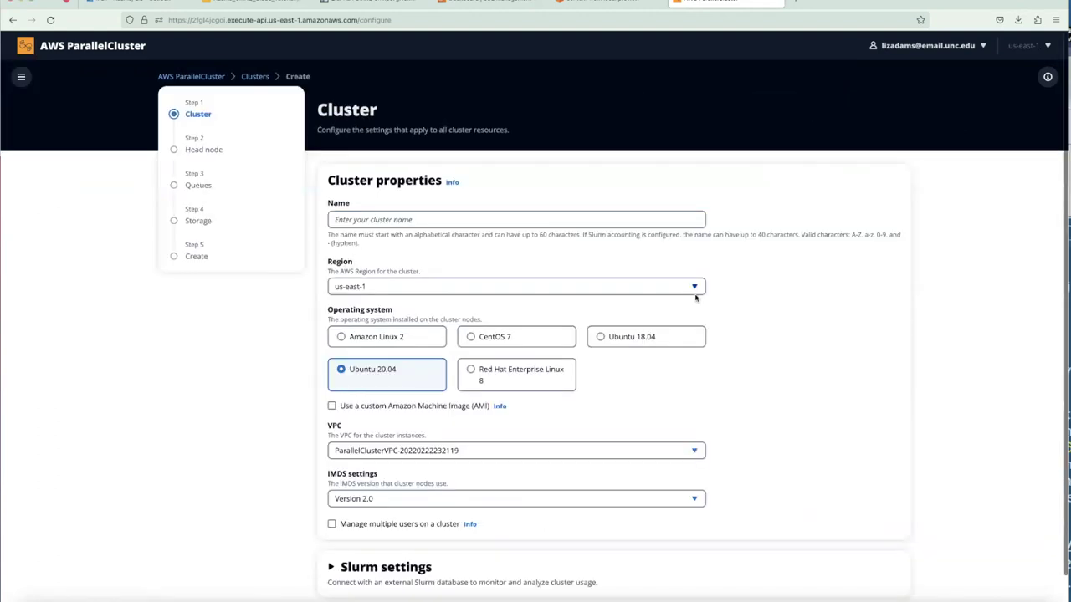
scroll(801, 293, down, 1)
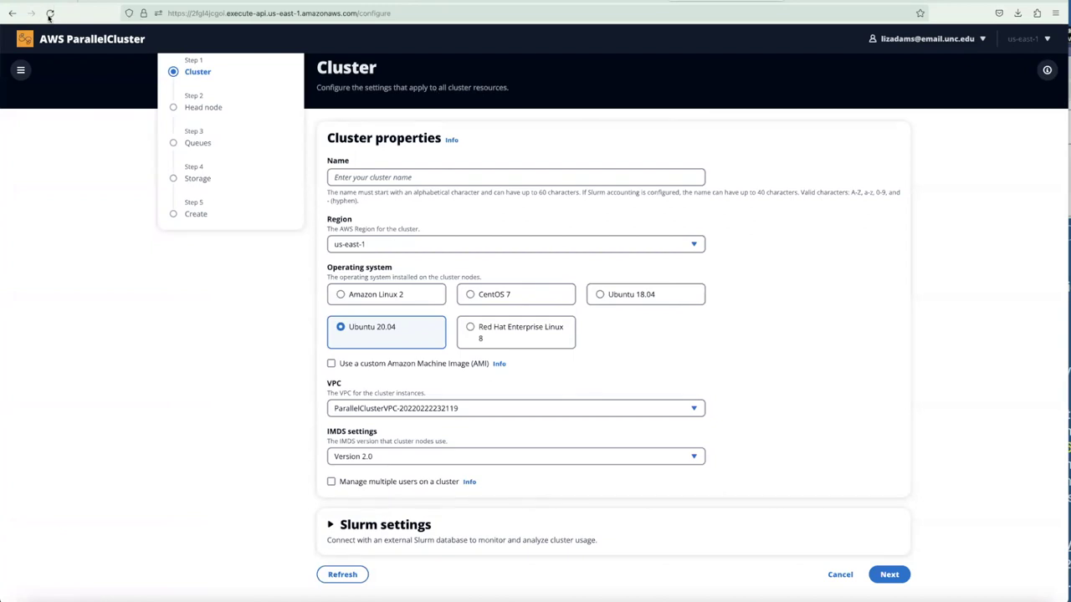
Switch to the CMAQ cloud tutorial presentation and review the slides from "AWS YAML File" through "HPC Autoscaling on AWS"
mouse_move(50, 23)
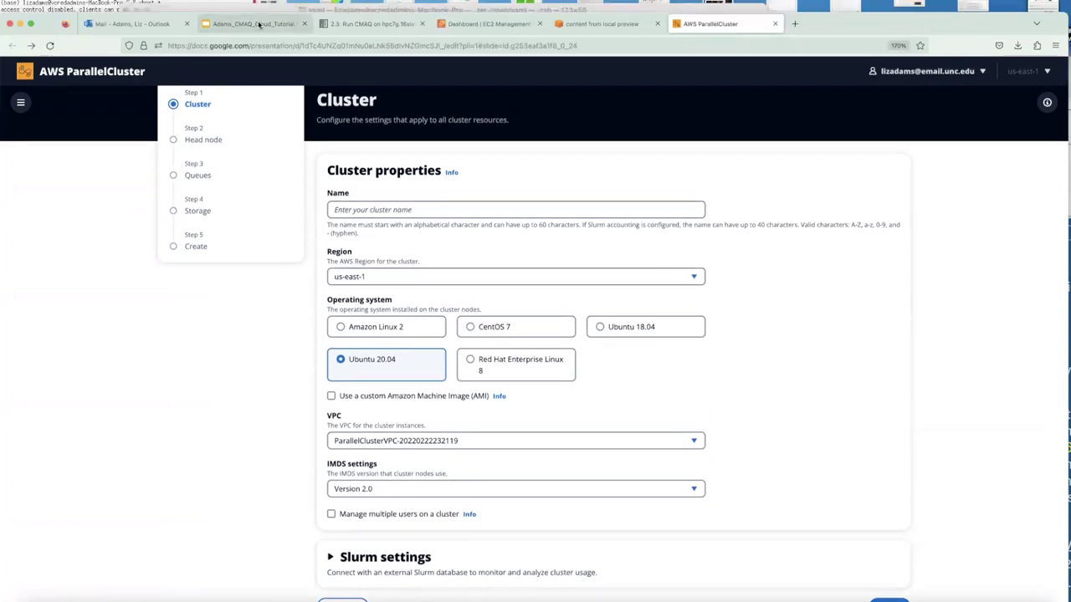
click(260, 26)
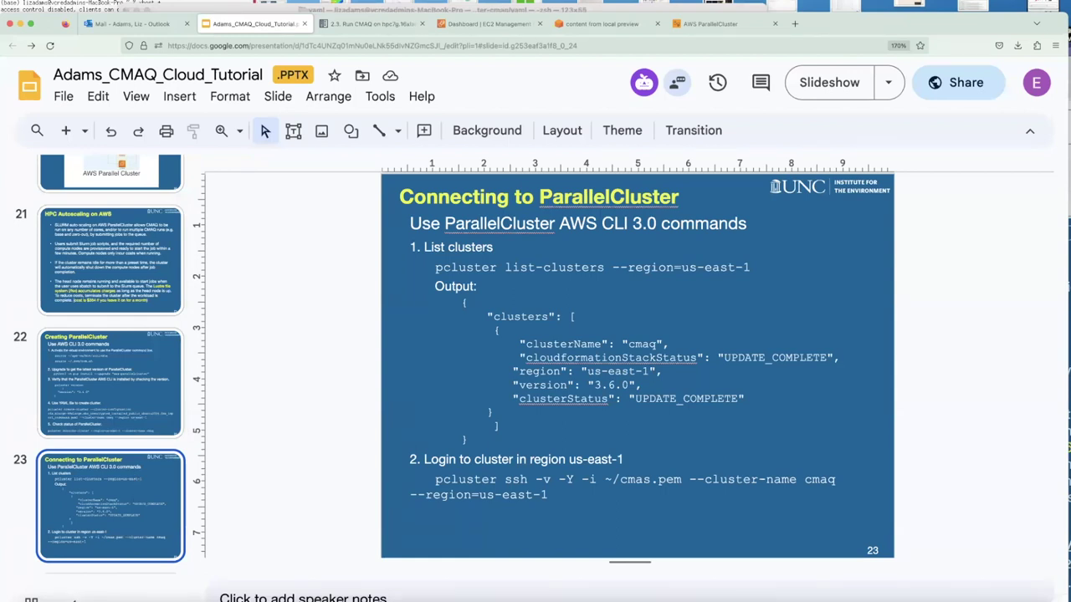
click(110, 383)
click(111, 260)
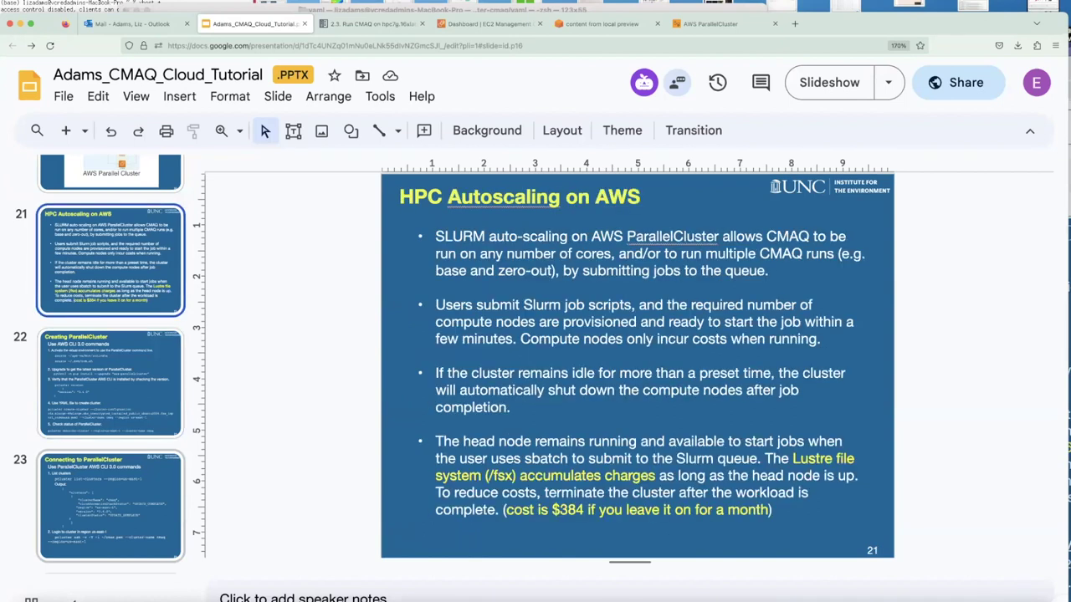
click(110, 172)
click(110, 165)
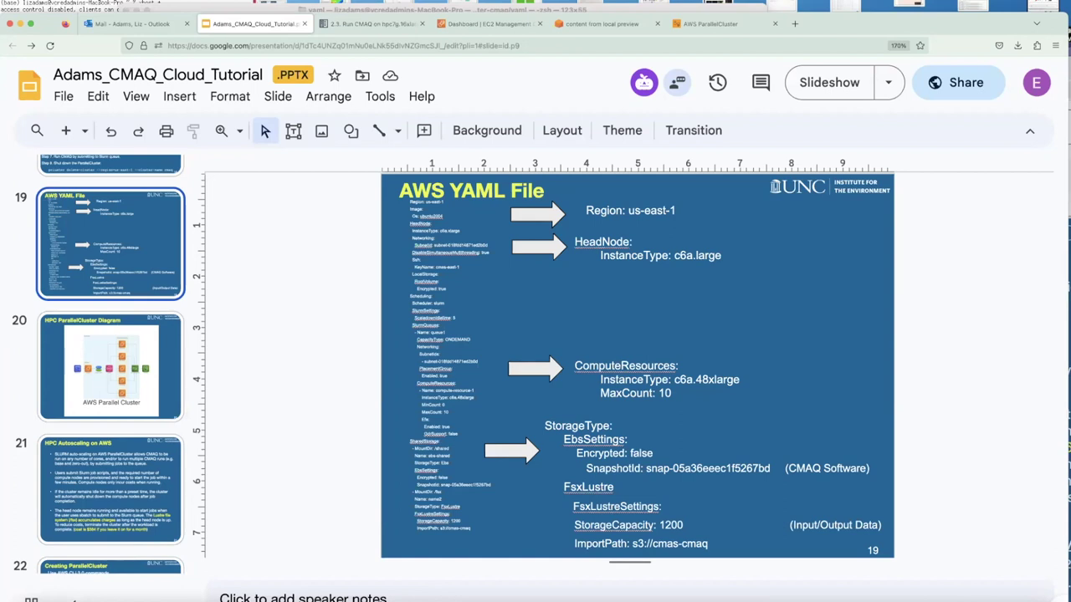
click(110, 367)
click(110, 489)
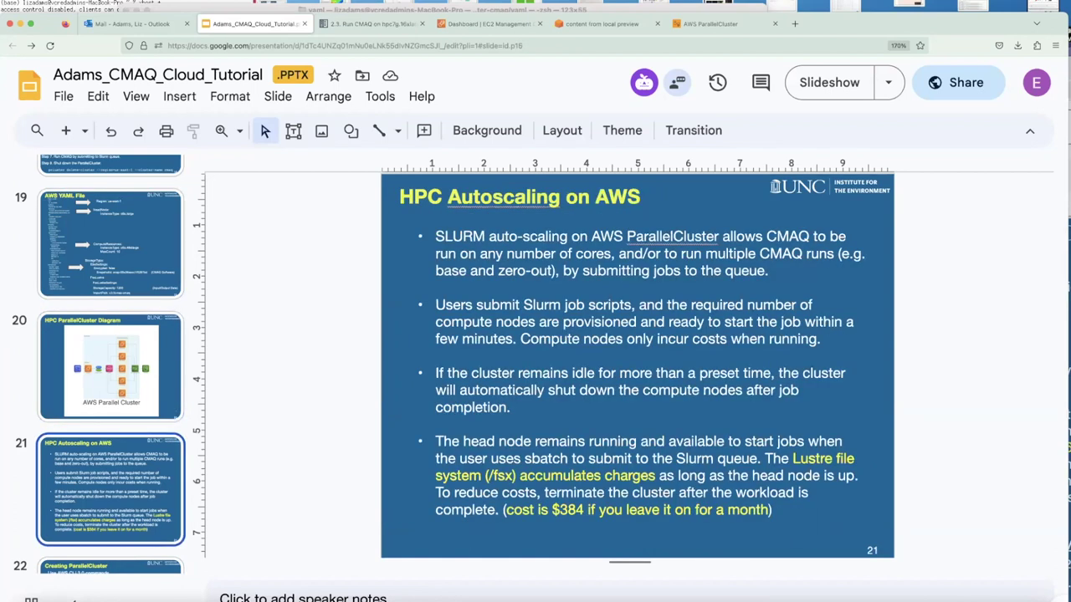
Highlight the pcluster ssh login command on the "Connecting to ParallelCluster" slide and show the "Configure shell and input data" slide
click(111, 567)
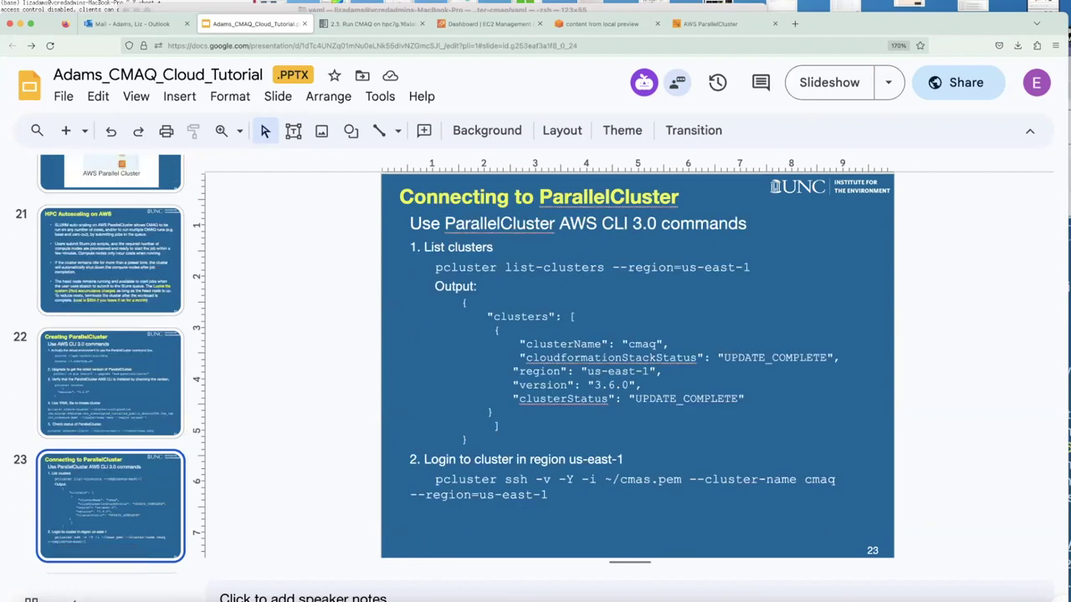
drag(448, 482, 552, 497)
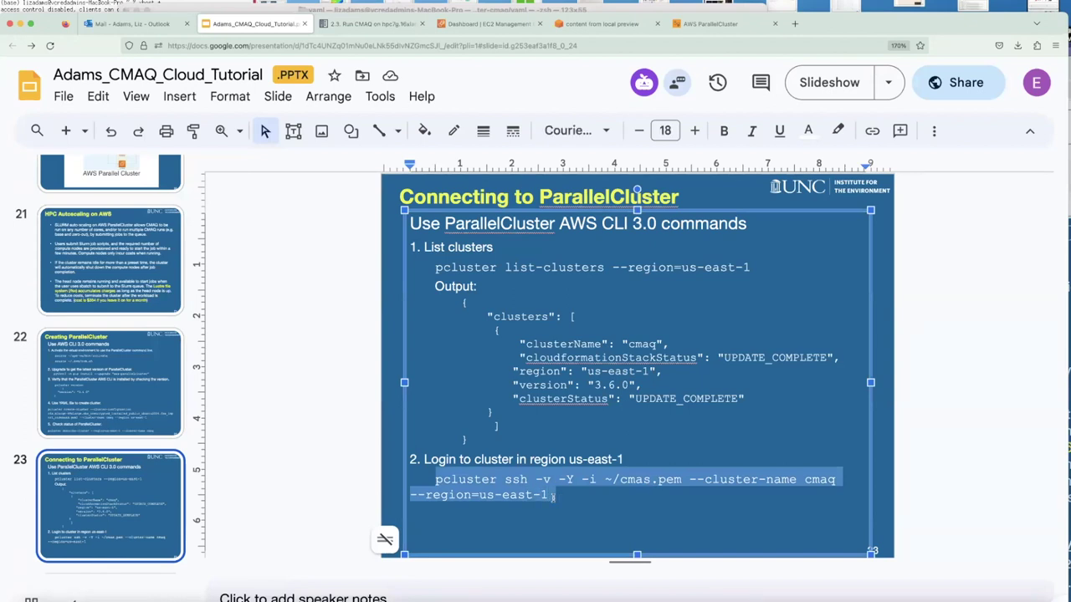
click(100, 490)
key(Down)
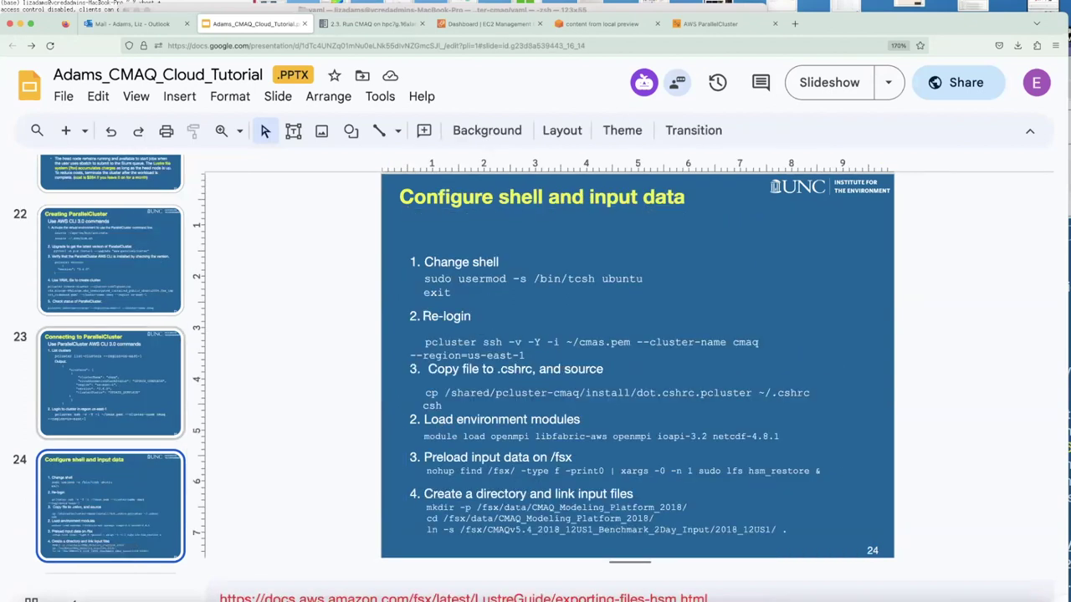
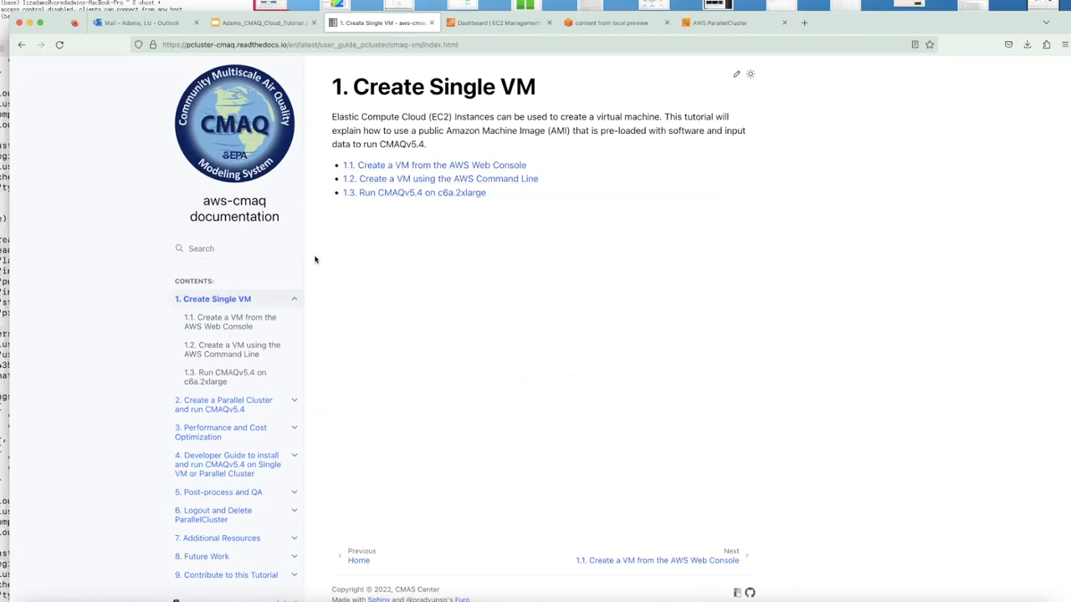
Review the documentation's "Create a Parallel Cluster and run CMAQv5.4" chapter and open section 3.4, "Benchmark Timings for CMAQv5.4 12US1 Benchmark"
click(230, 404)
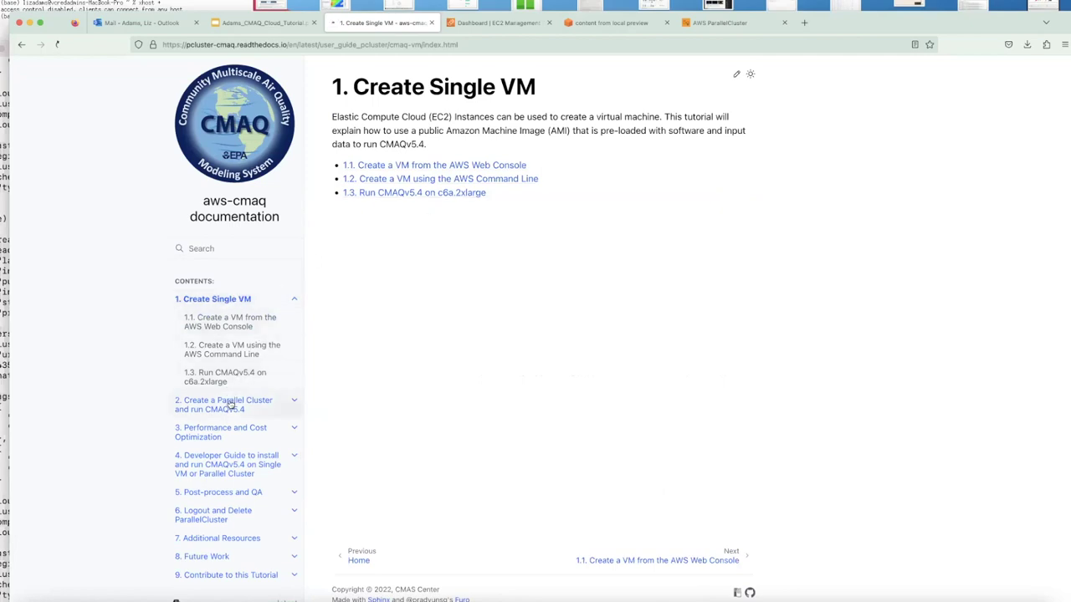
scroll(514, 260, down, 1)
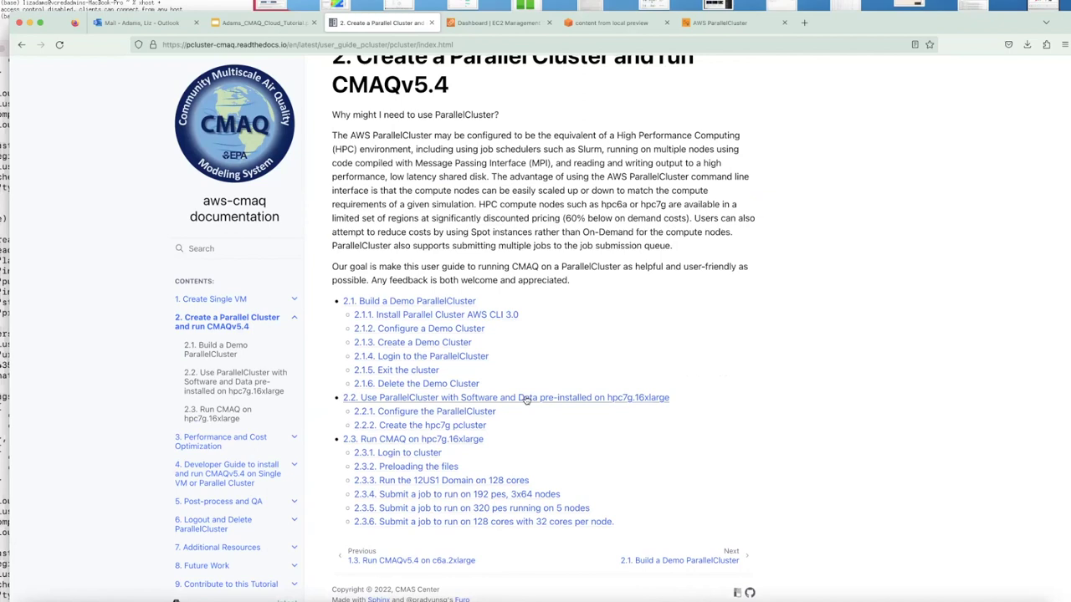
click(256, 441)
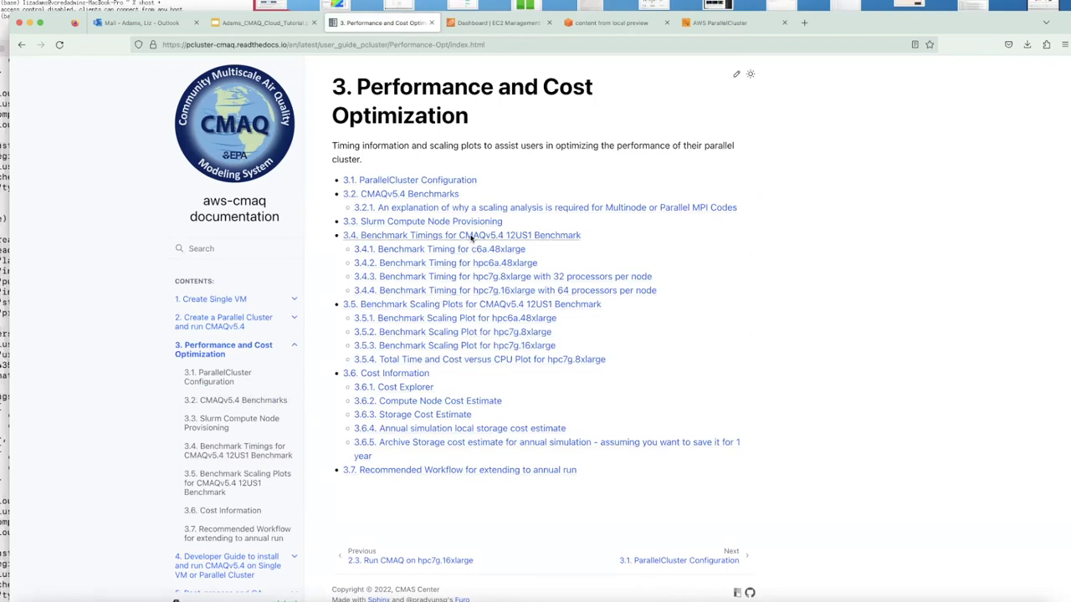
click(471, 237)
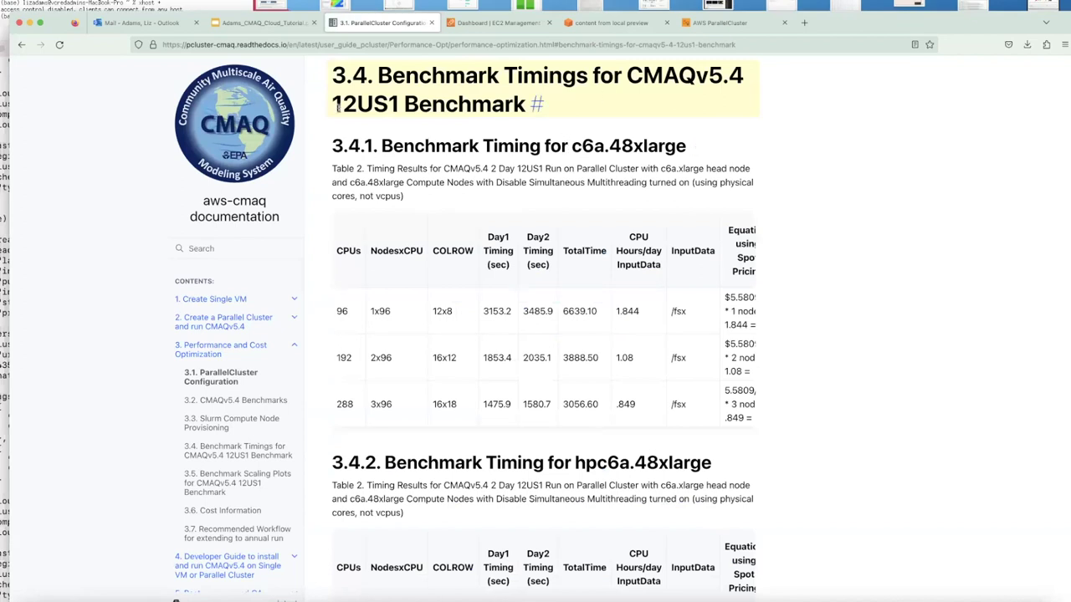
Highlight 12US1 in the section heading, and the node configuration and total time of the 96-CPU run in the c6a.48xlarge table
drag(336, 104, 404, 104)
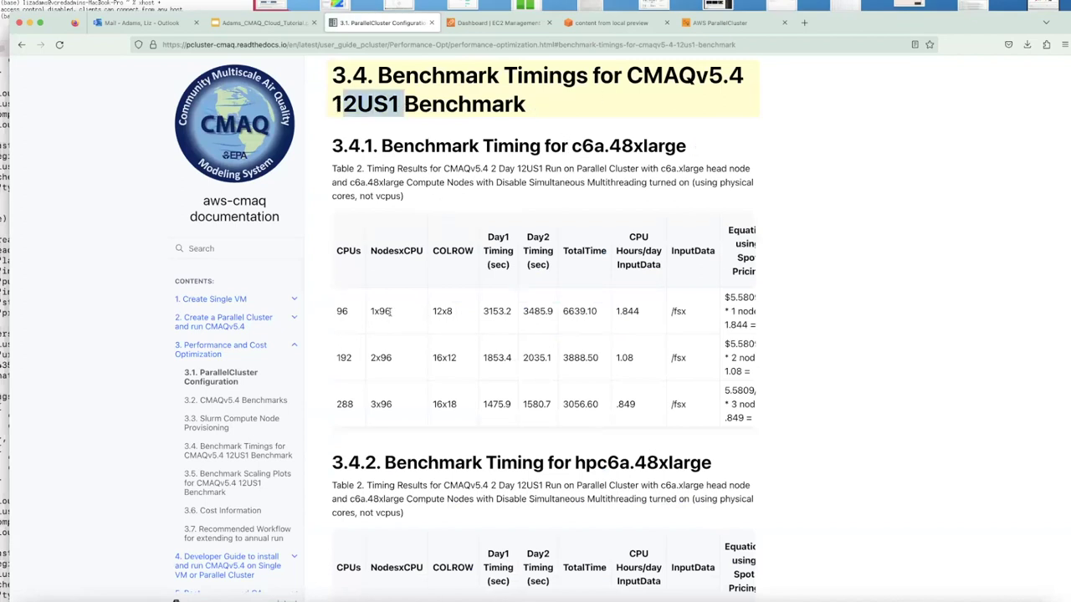
drag(338, 310, 474, 311)
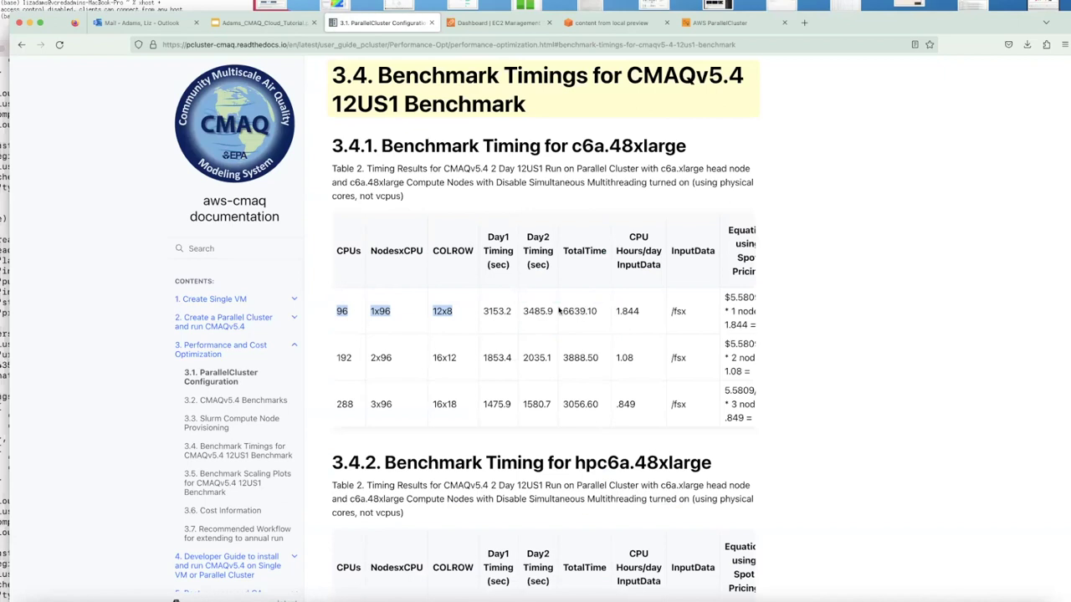
drag(563, 311, 598, 316)
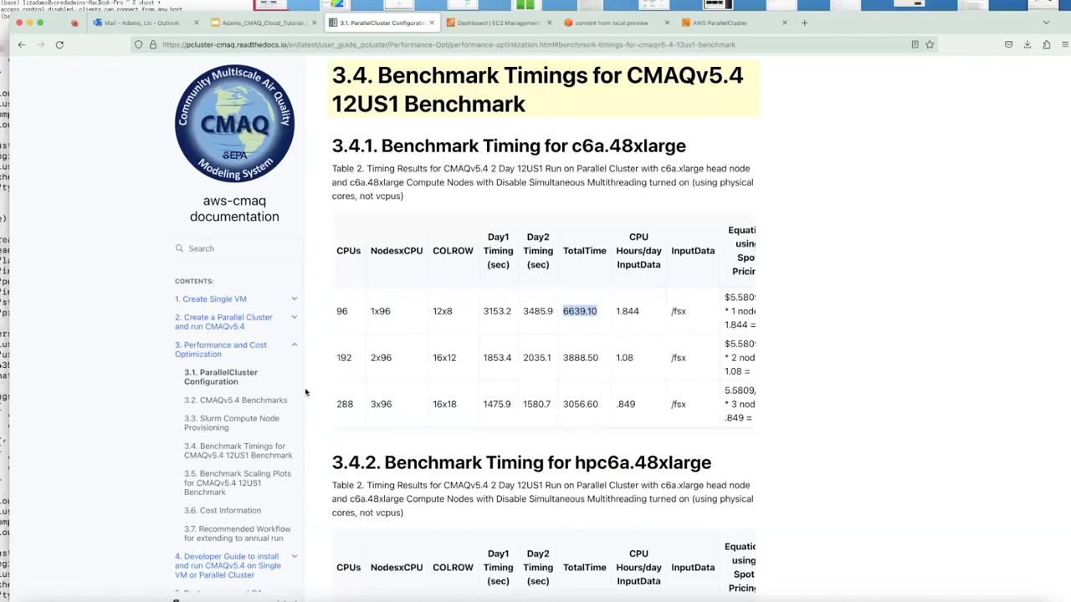
Highlight the 288-CPU run's CPU count, COLROW and CPU hours per day, and c6a.48xlarge in the table's heading
double_click(352, 404)
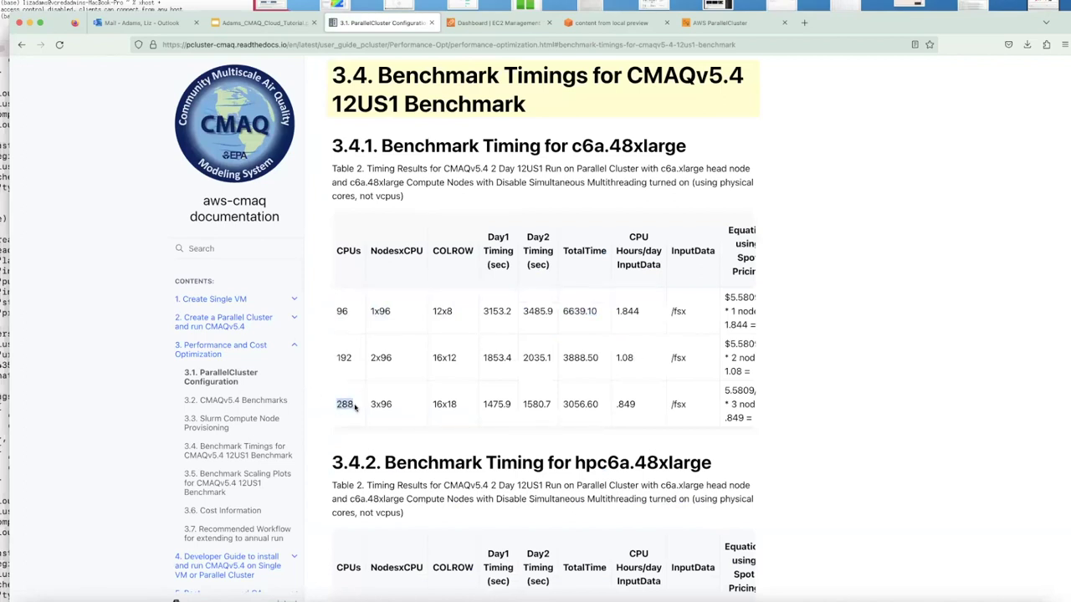
scroll(355, 408, down, 2)
drag(433, 353, 458, 355)
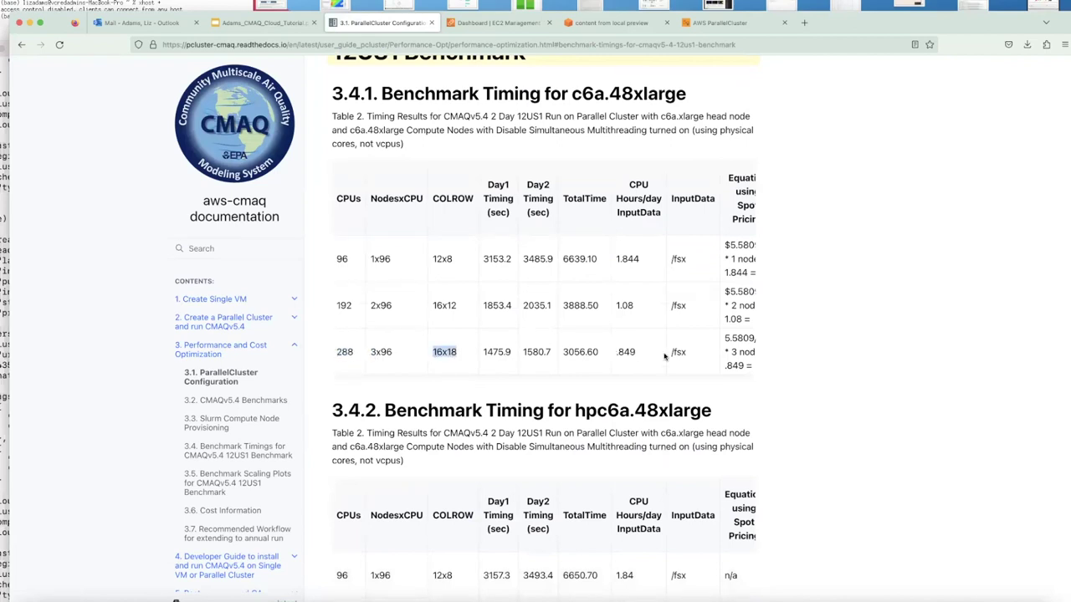
click(627, 352)
triple_click(626, 352)
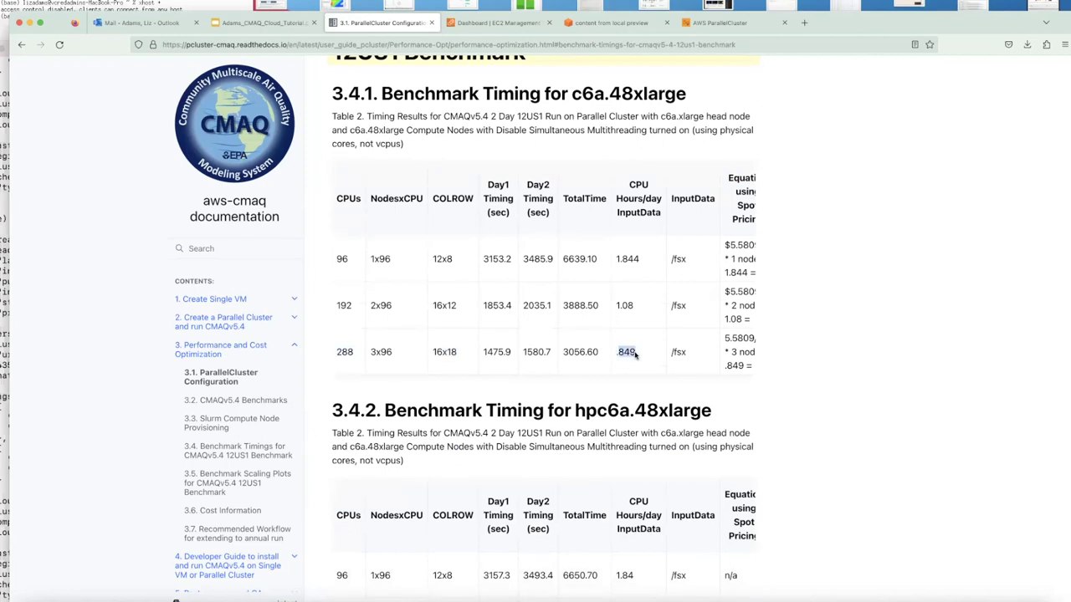
scroll(634, 355, down, 1)
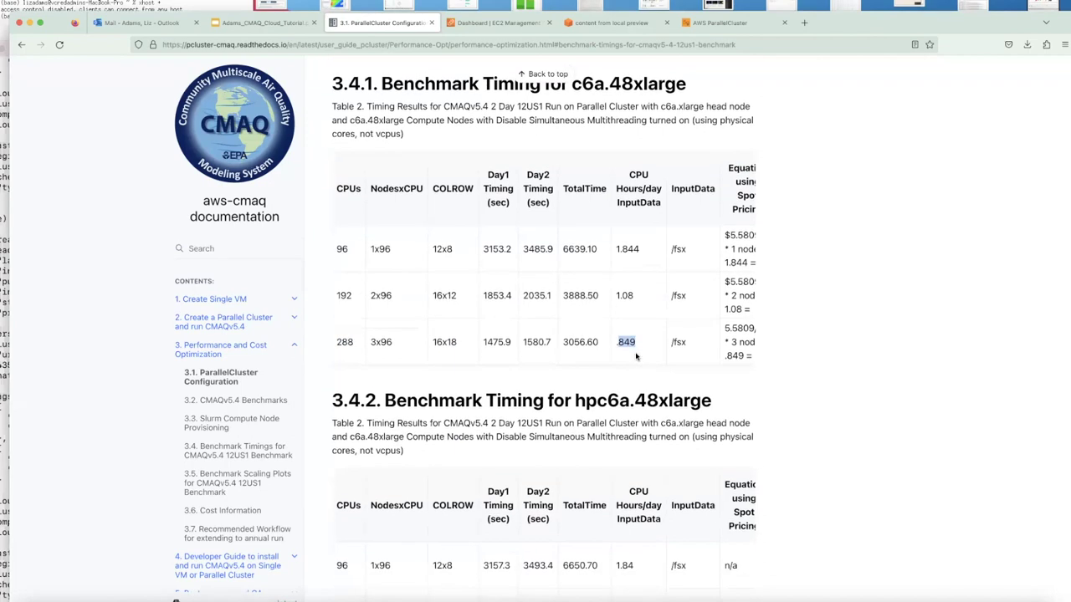
scroll(635, 354, up, 1)
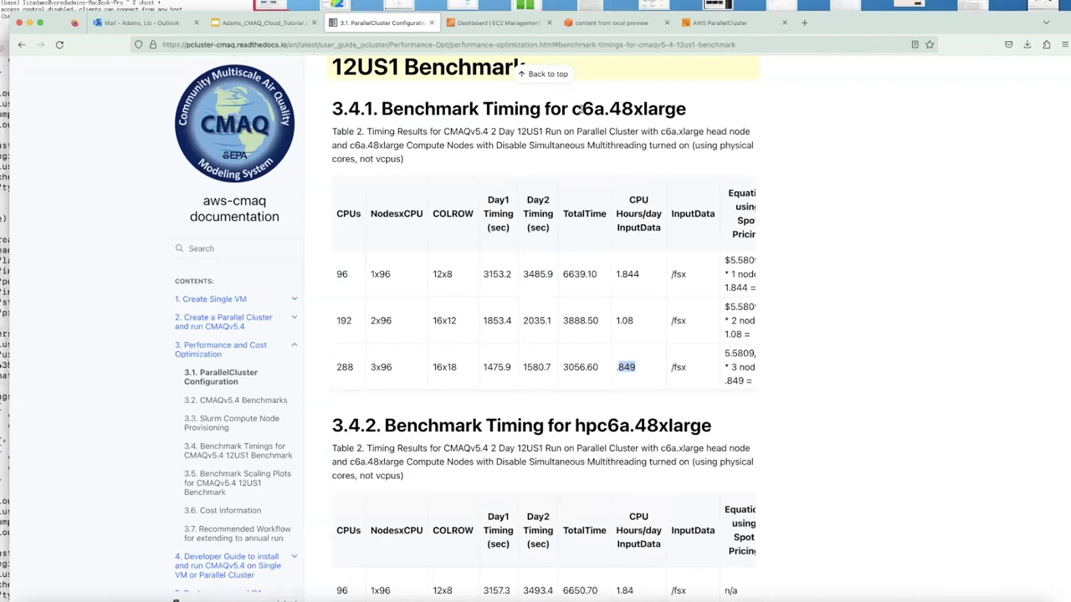
drag(573, 108, 686, 109)
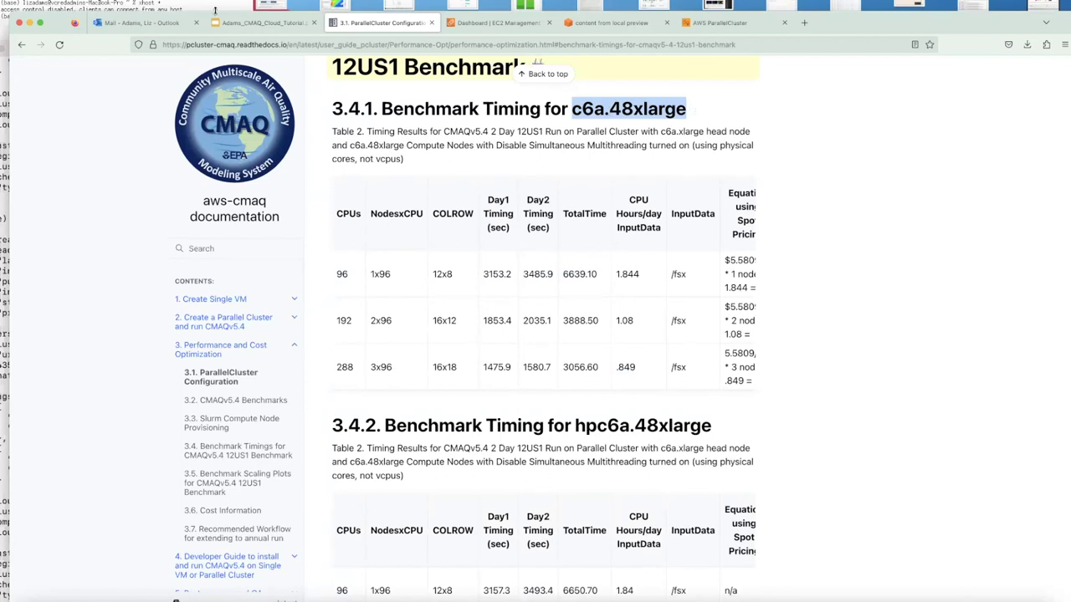
Bring the terminal forward, rerun "pcluster describe-cluster --region=us-east-1 --cluster-name cmaq" and highlight the latest clusterStatus value
drag(59, 23, 279, 4)
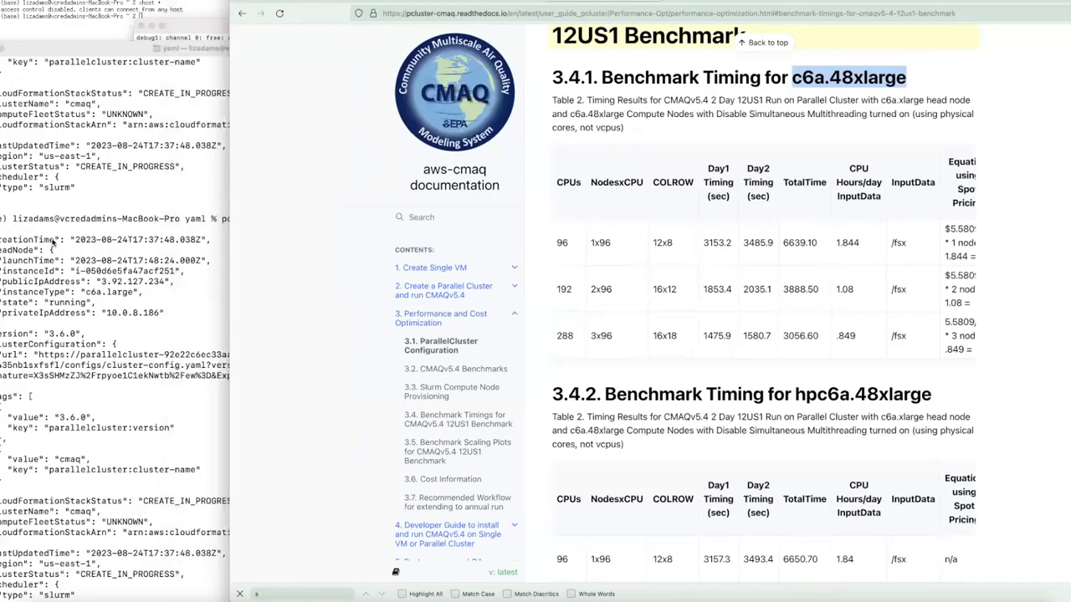
click(72, 90)
drag(85, 55, 173, 0)
key(Up)
key(Return)
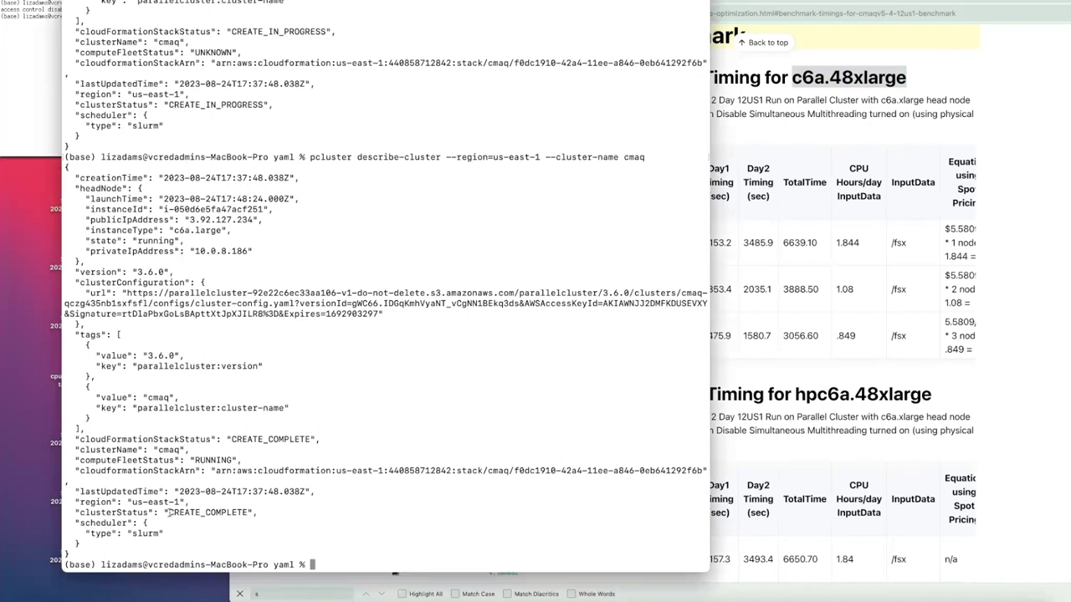
double_click(235, 512)
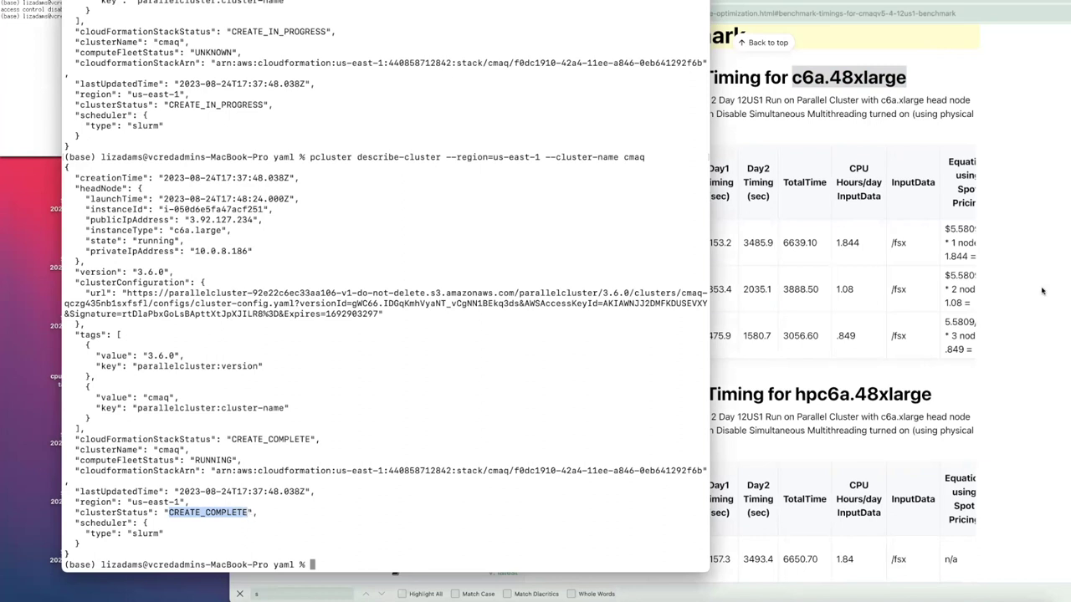
Return to the browser, open the AWS ParallelCluster clusters list and highlight the instance type of the cmaq cluster's head node
click(1041, 290)
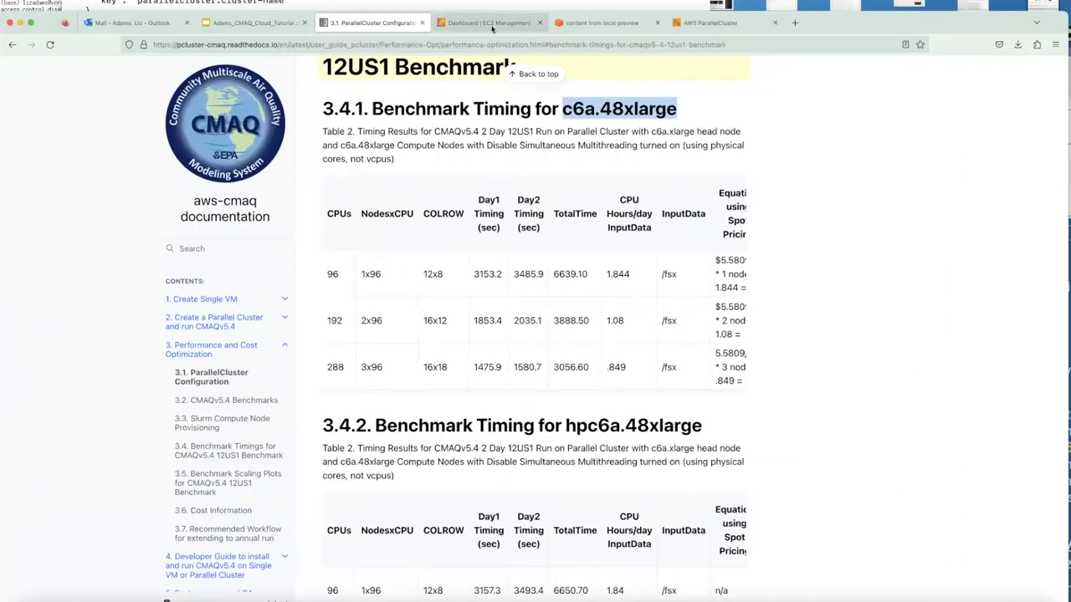
click(507, 27)
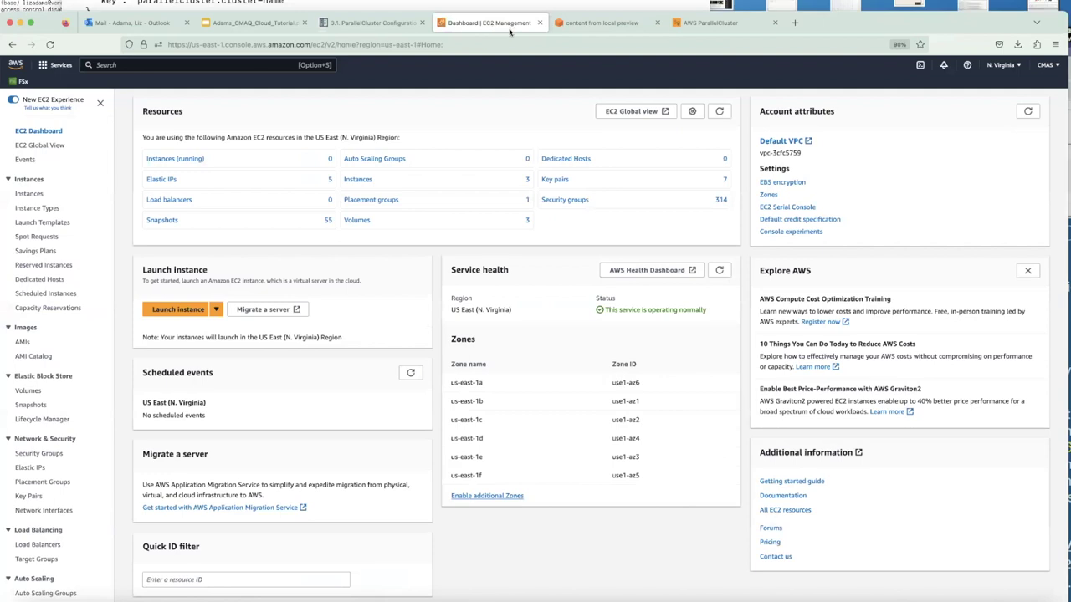
click(703, 32)
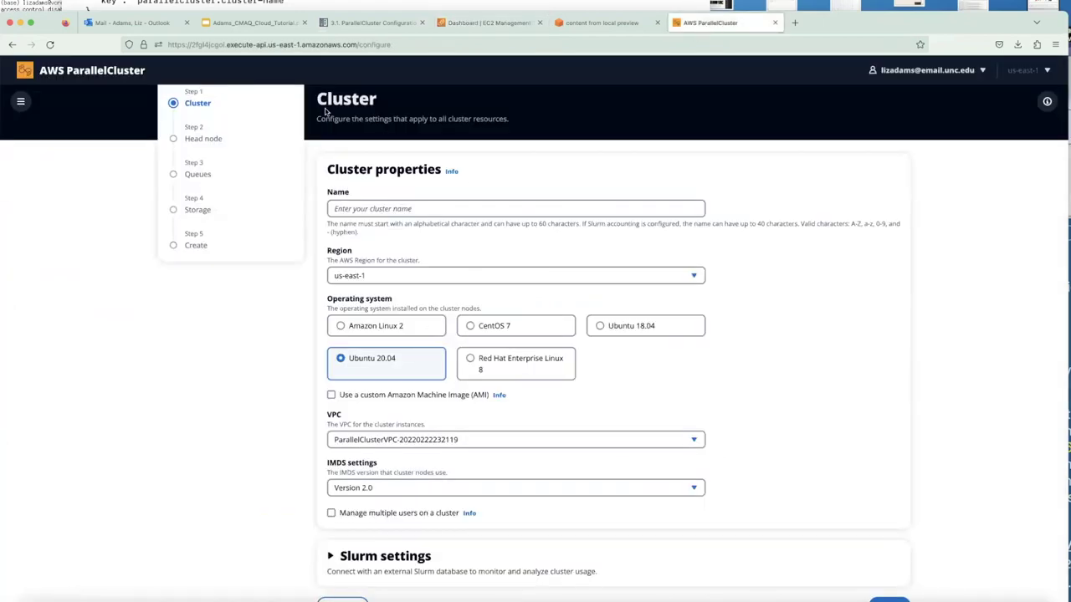
click(94, 72)
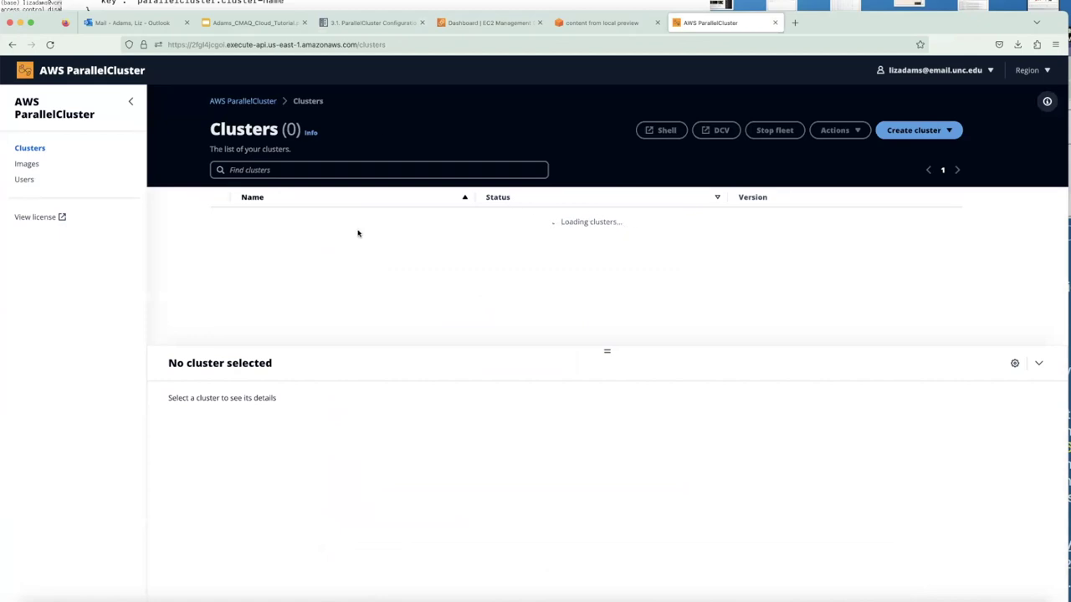
click(220, 218)
click(270, 418)
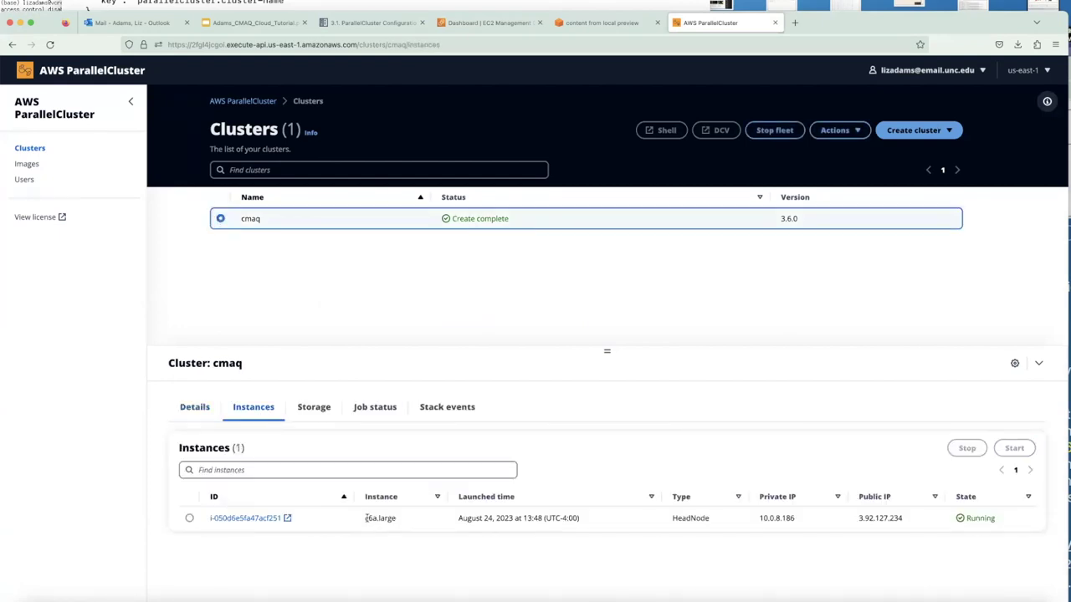
drag(364, 517, 397, 519)
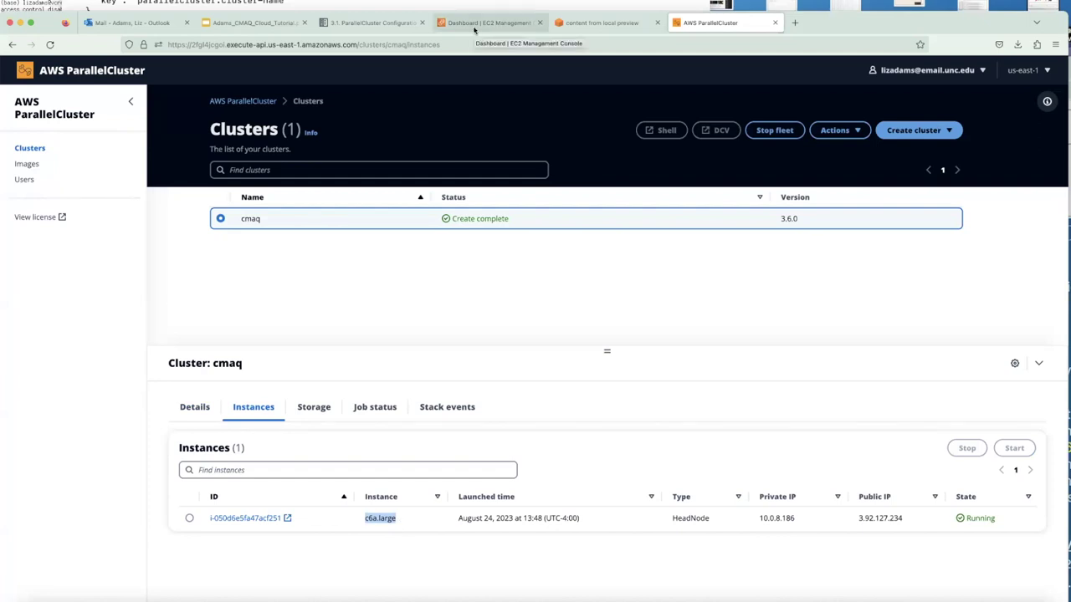
Return to the CMAQ cloud tutorial presentation and open the "Run CMAQ on ParallelCluster" slide
click(389, 26)
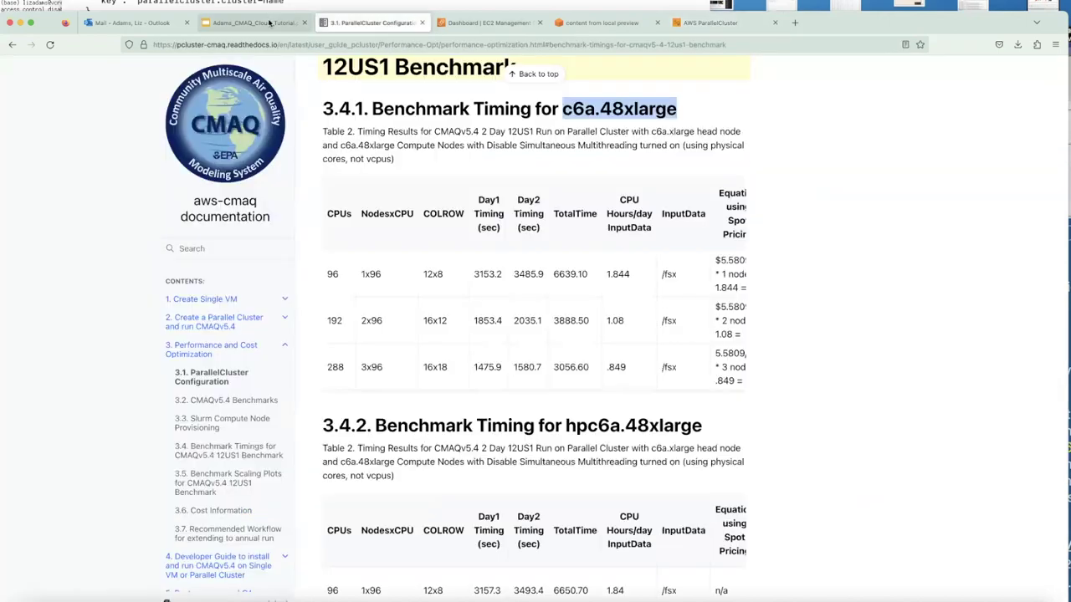
key(ctrl+shift+Tab)
scroll(76, 264, up, 3)
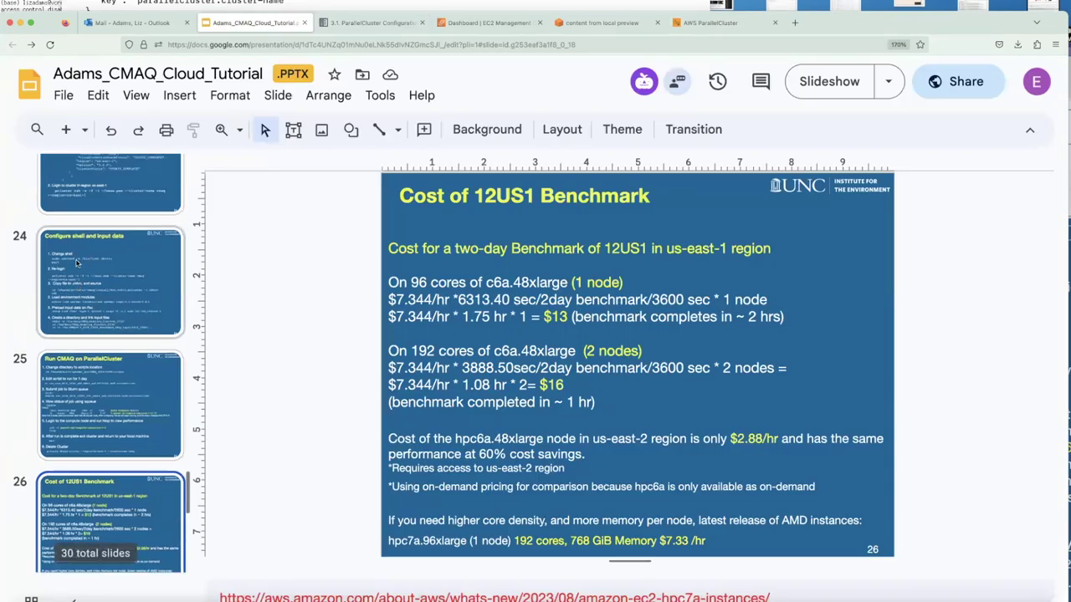
scroll(92, 368, down, 2)
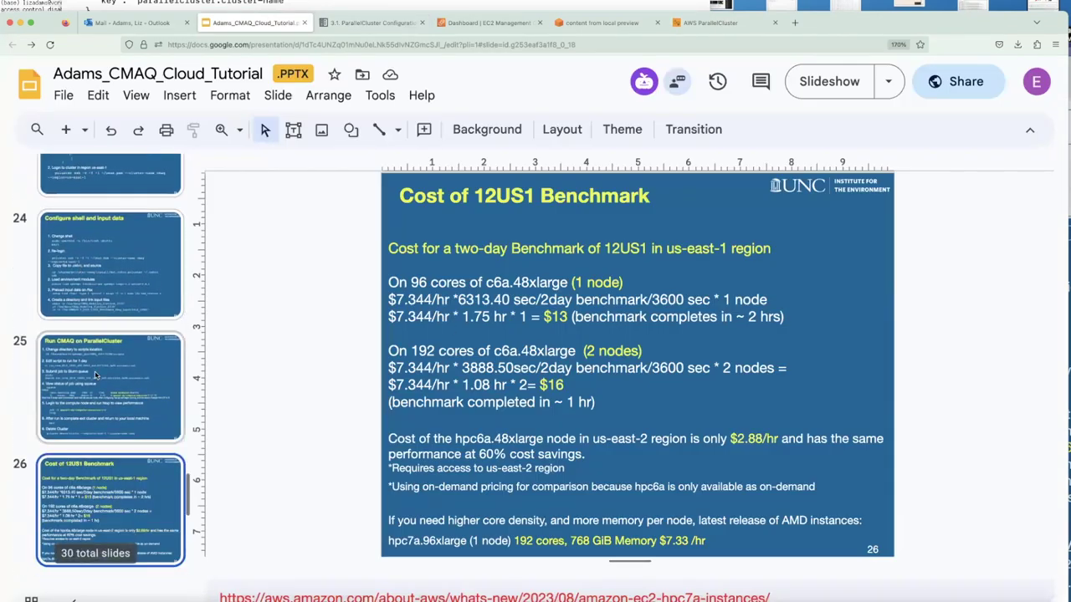
click(96, 376)
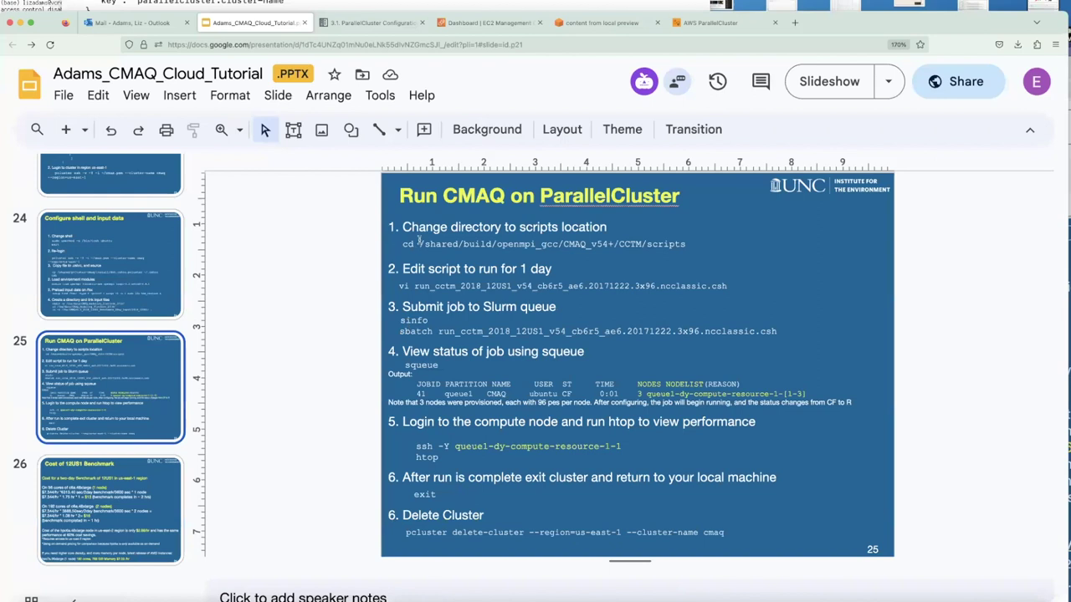
Open the "Connecting to ParallelCluster" slide and copy the command for logging in to the cluster in region us-east-1
click(83, 302)
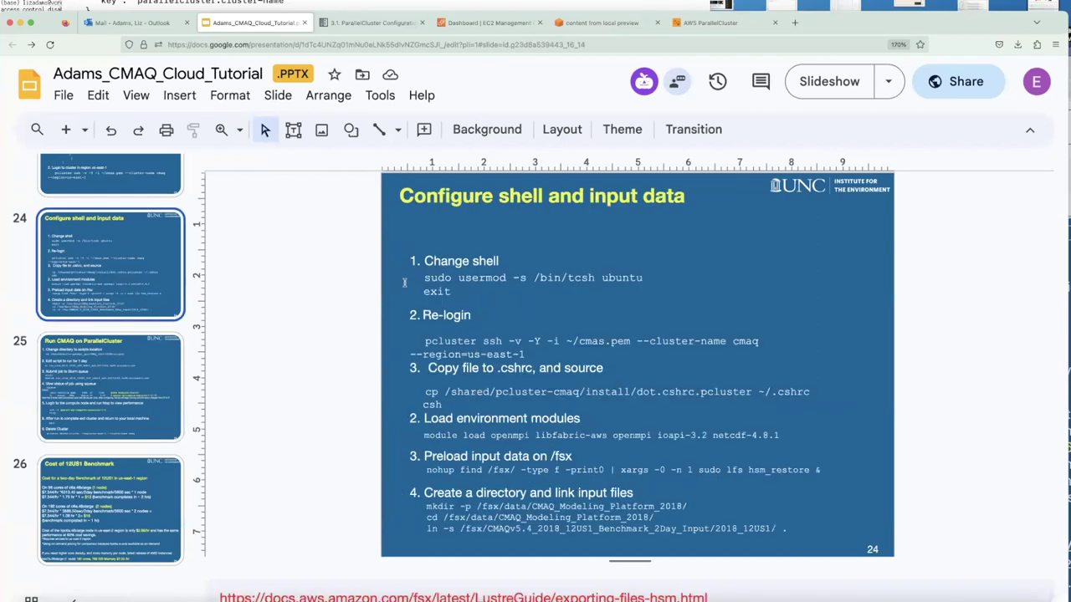
click(97, 184)
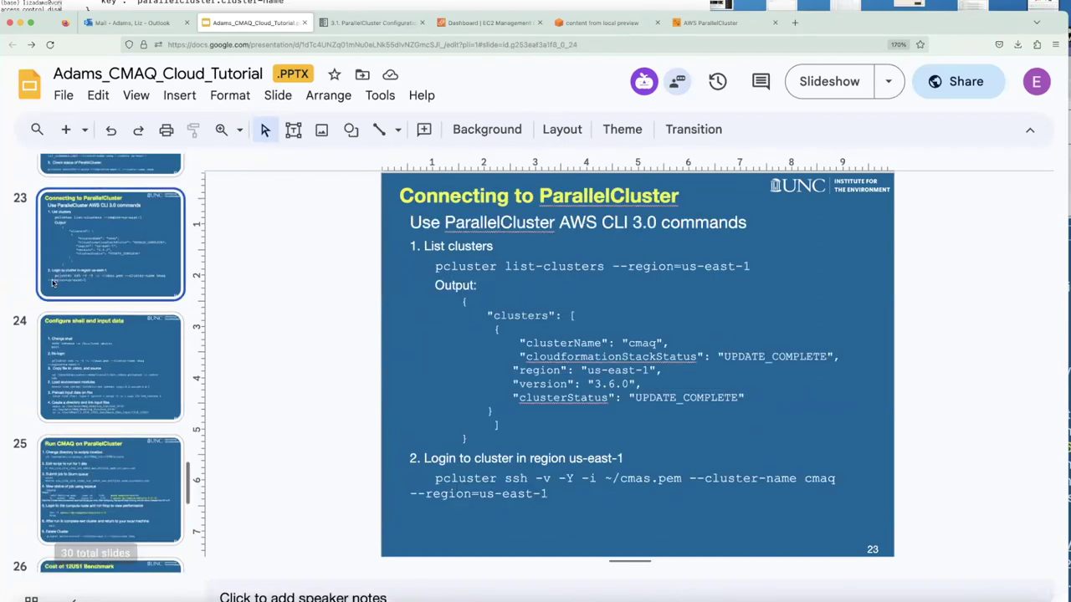
drag(435, 477, 548, 494)
key(super+c)
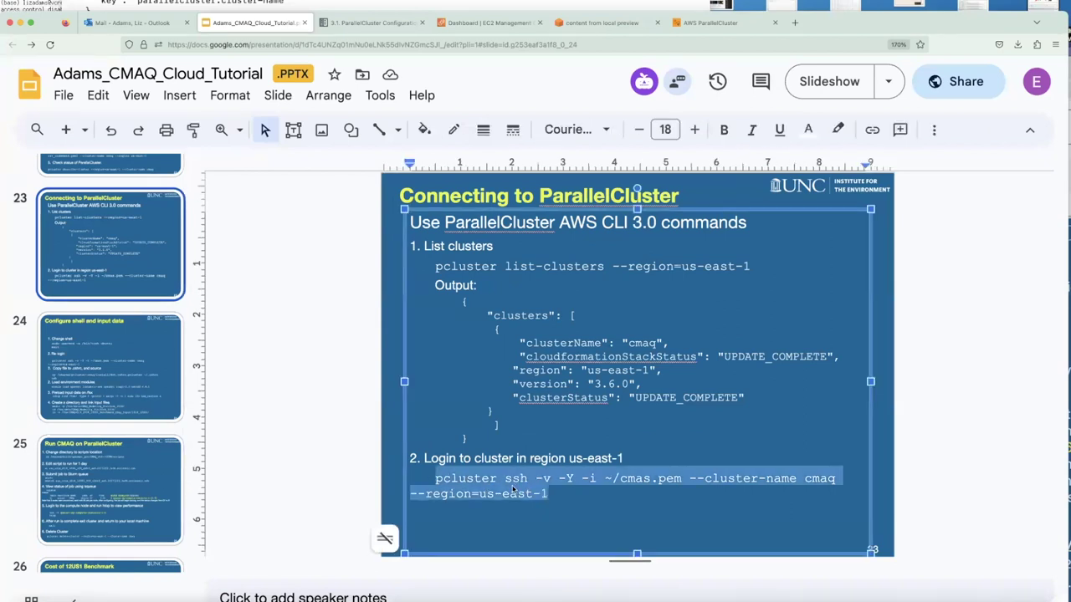
right_click(513, 489)
click(560, 206)
Switch to the terminal, run "pcluster ssh -v -Y -i ~/cmas.pem --cluster-name cmaq --region=us-east-1" and answer yes to the connection prompt
click(164, 124)
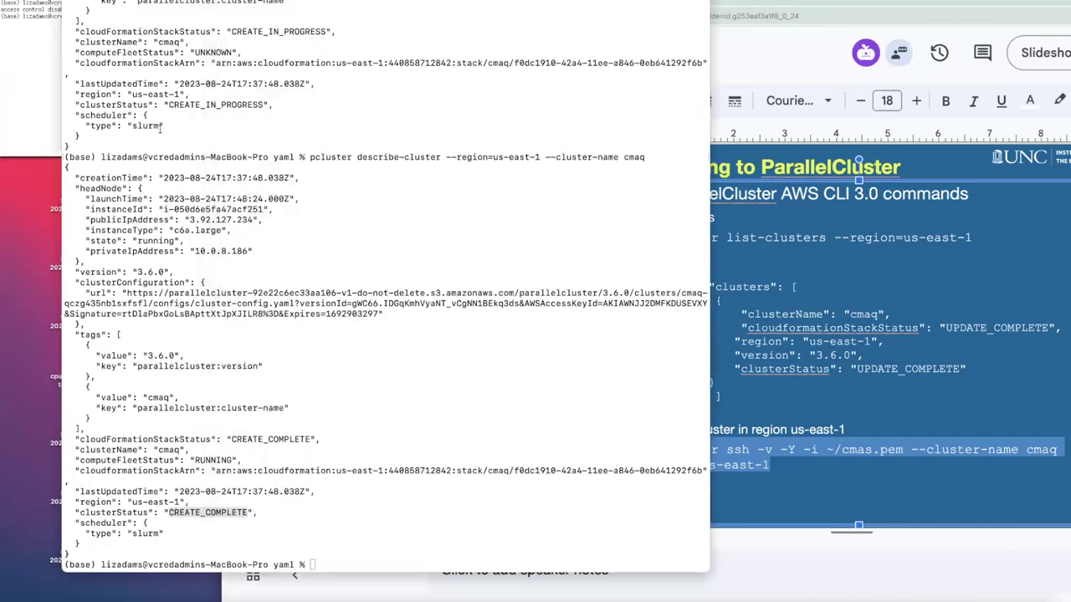
key(super+v)
key(Return)
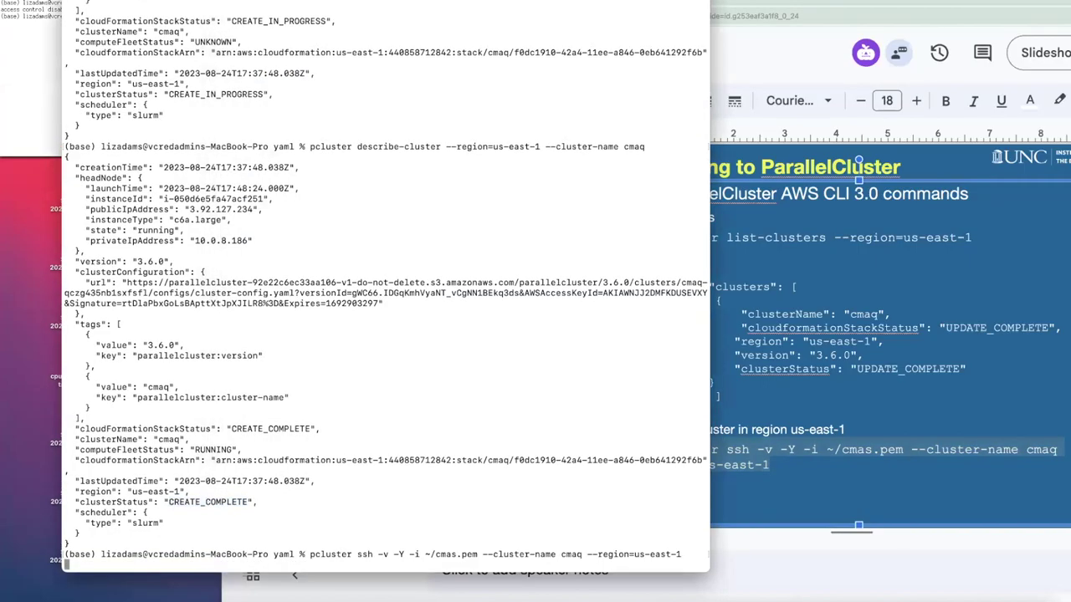
text(yes)
key(Return)
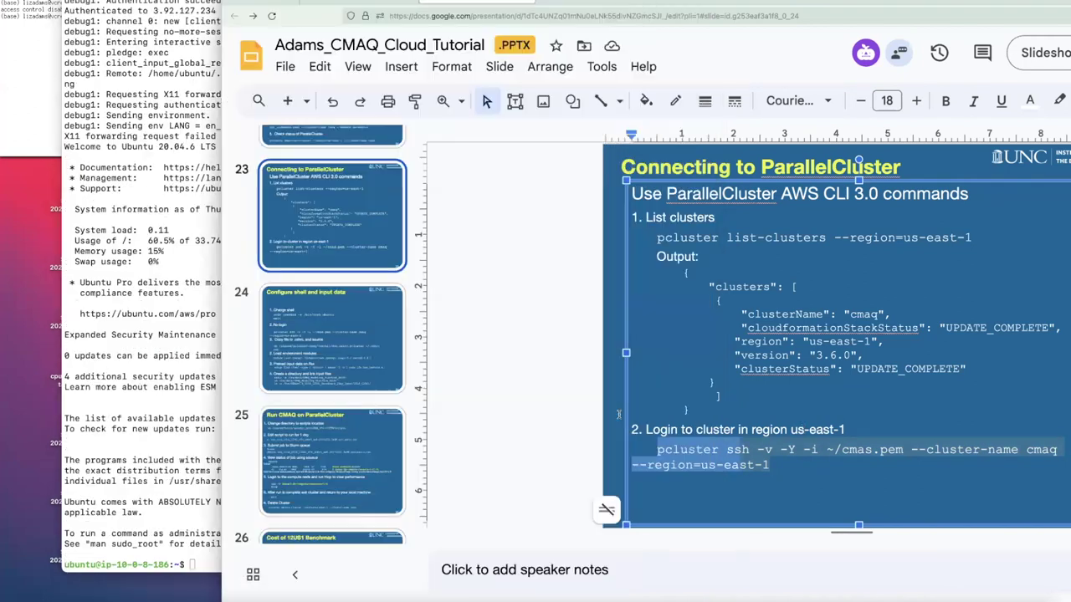
Copy "sudo usermod -s /bin/tcsh ubuntu" from the "Configure shell and input data" slide and run it in the cluster's terminal session
click(803, 432)
scroll(347, 449, down, 2)
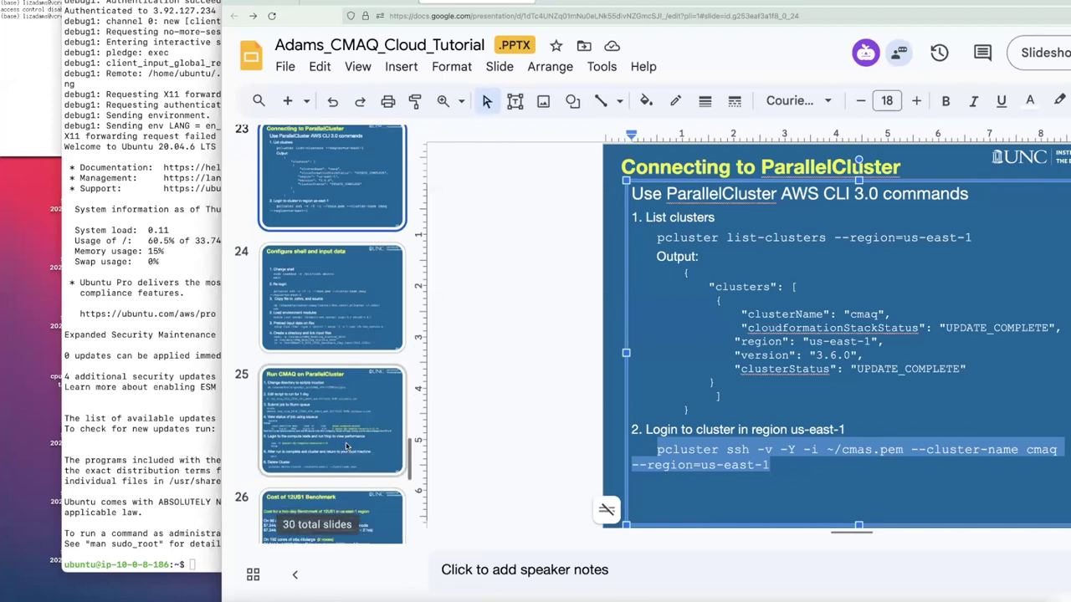
click(348, 343)
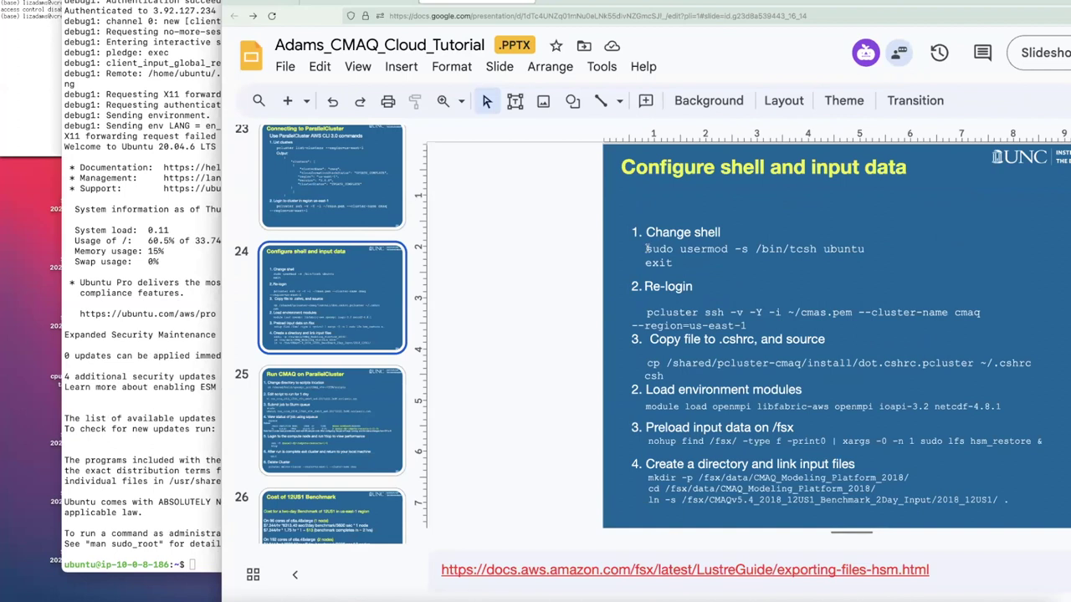
drag(646, 249, 864, 248)
right_click(861, 248)
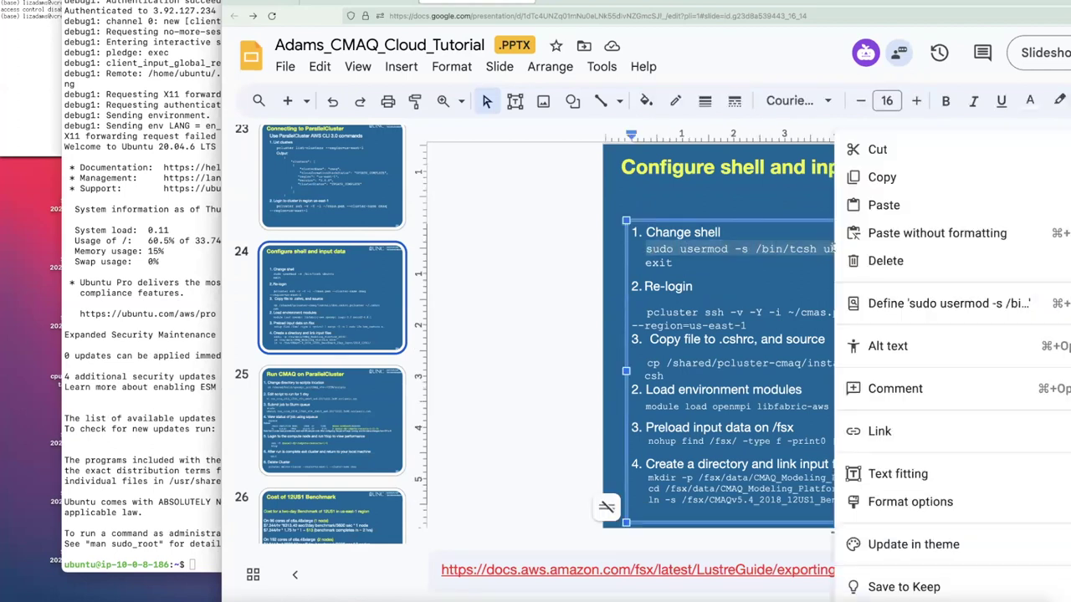
click(882, 176)
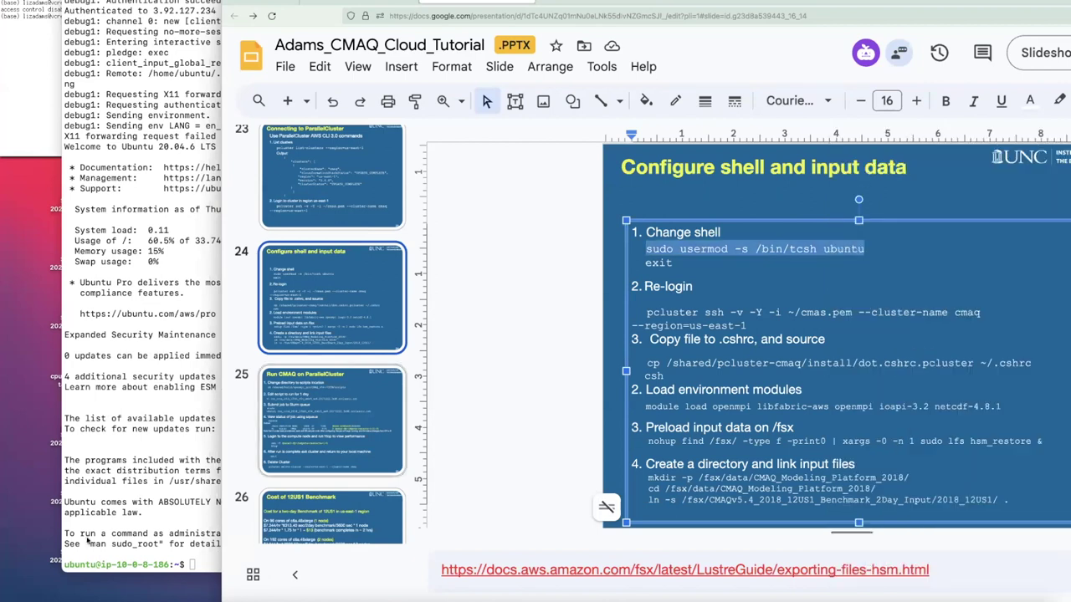
click(154, 515)
key(super+v)
key(Return)
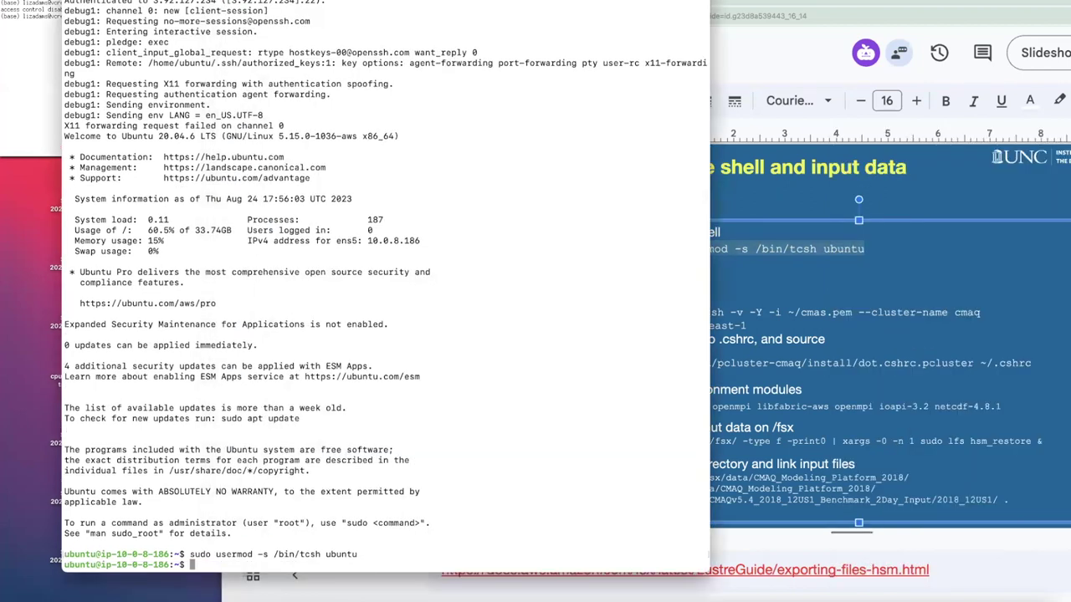
Exit the cluster session and log in again by rerunning the previous pcluster ssh command
text(exit)
key(Return)
key(Up)
key(Return)
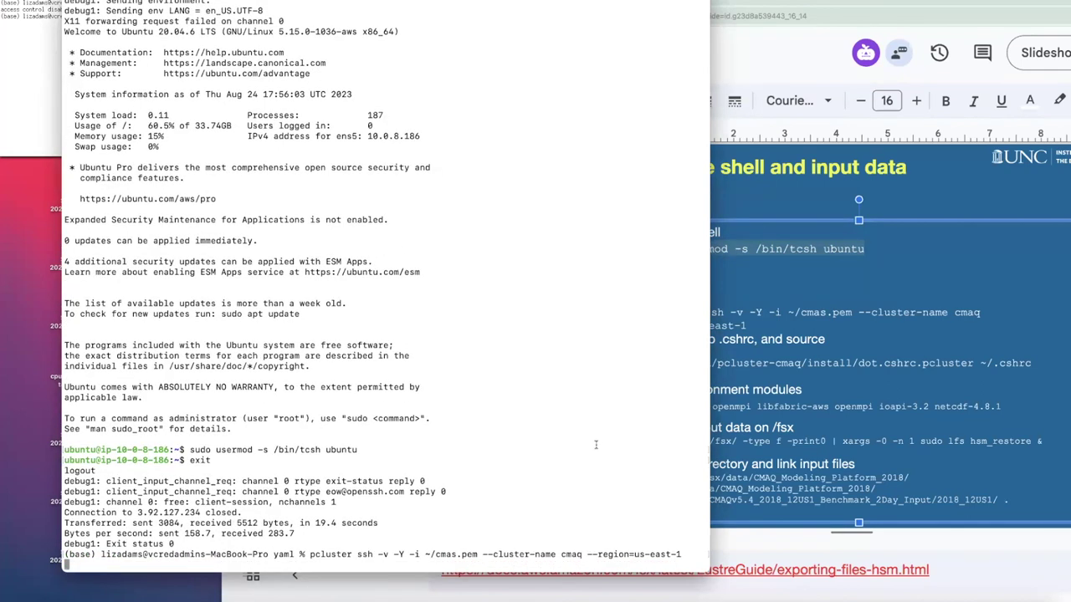
Copy "cp /shared/pcluster-cmaq/install/dot.cshrc.pcluster ~/.cshrc" and "csh" from the slide and run both in the terminal
click(879, 372)
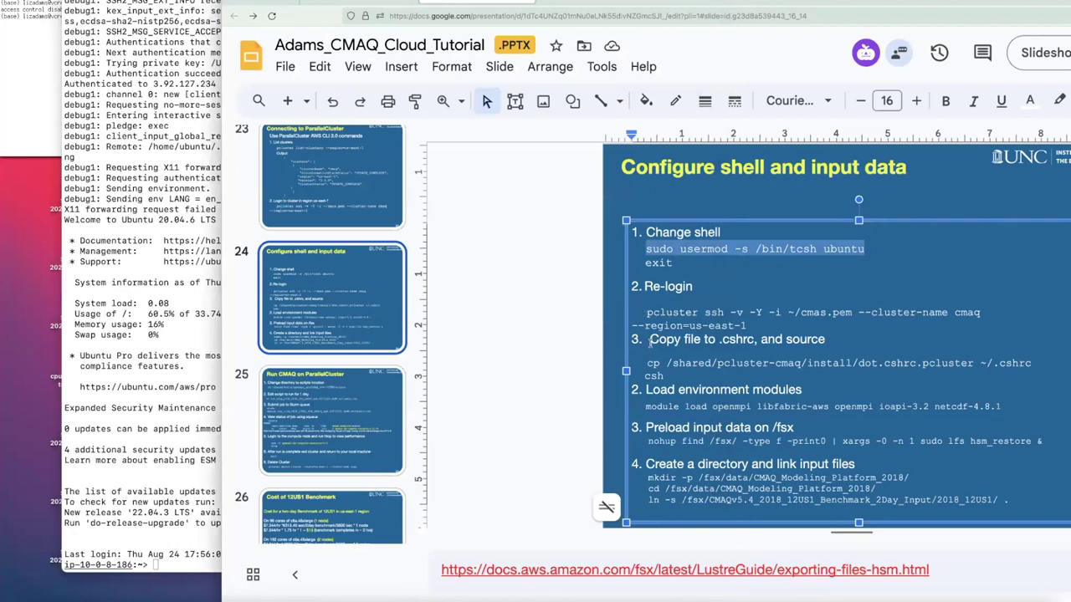
drag(647, 361, 665, 375)
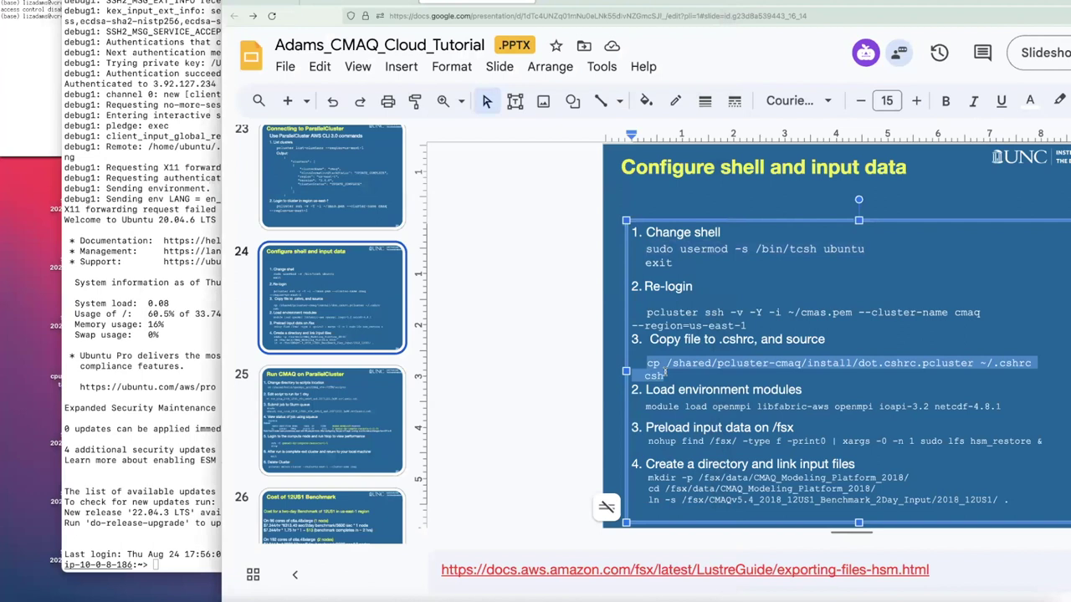
right_click(674, 363)
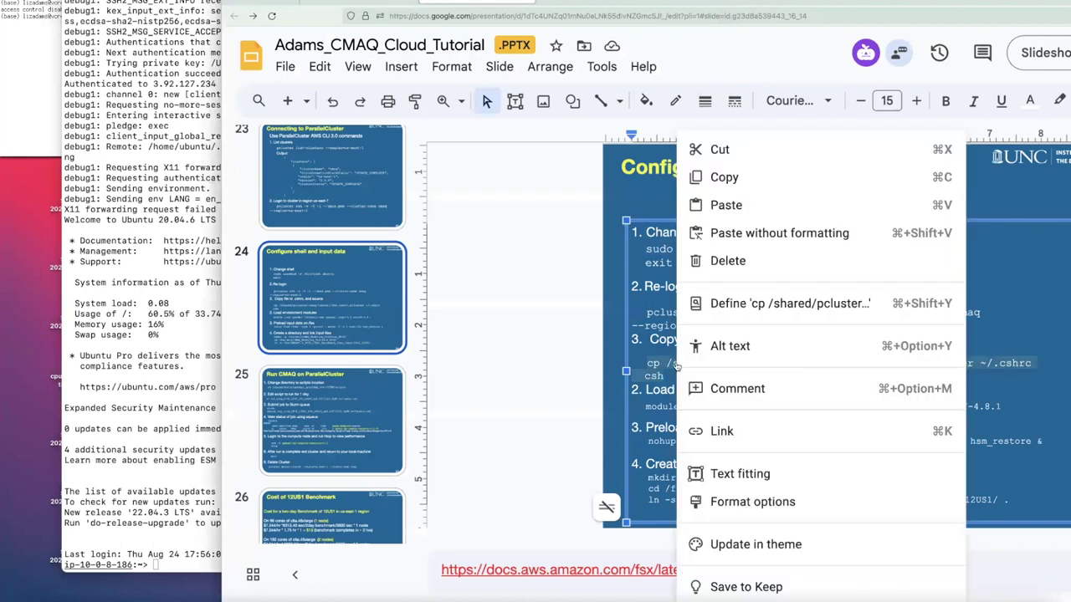
click(719, 177)
click(135, 460)
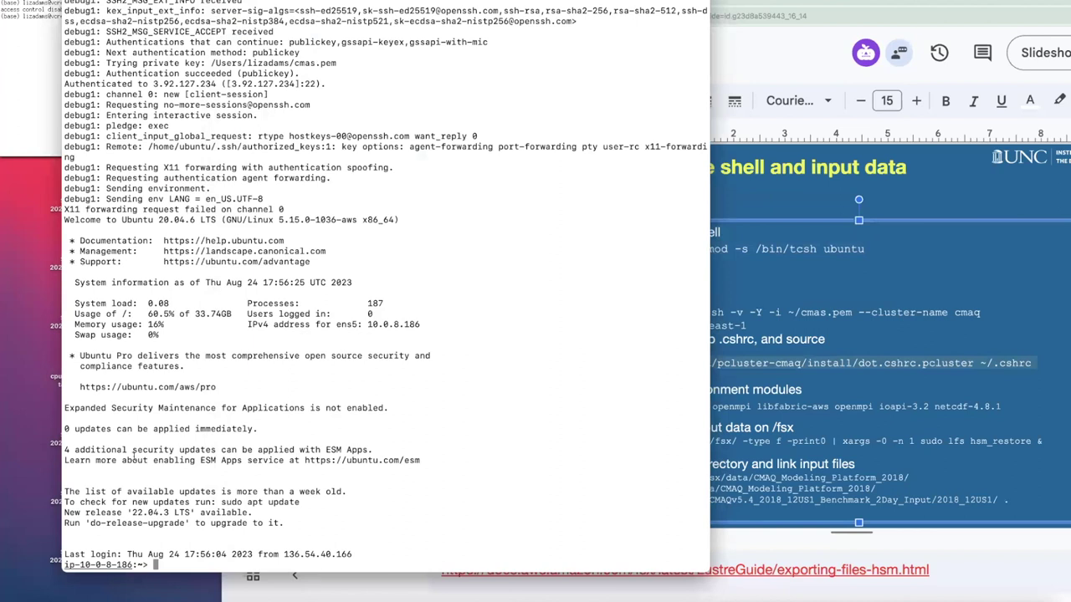
key(super+v)
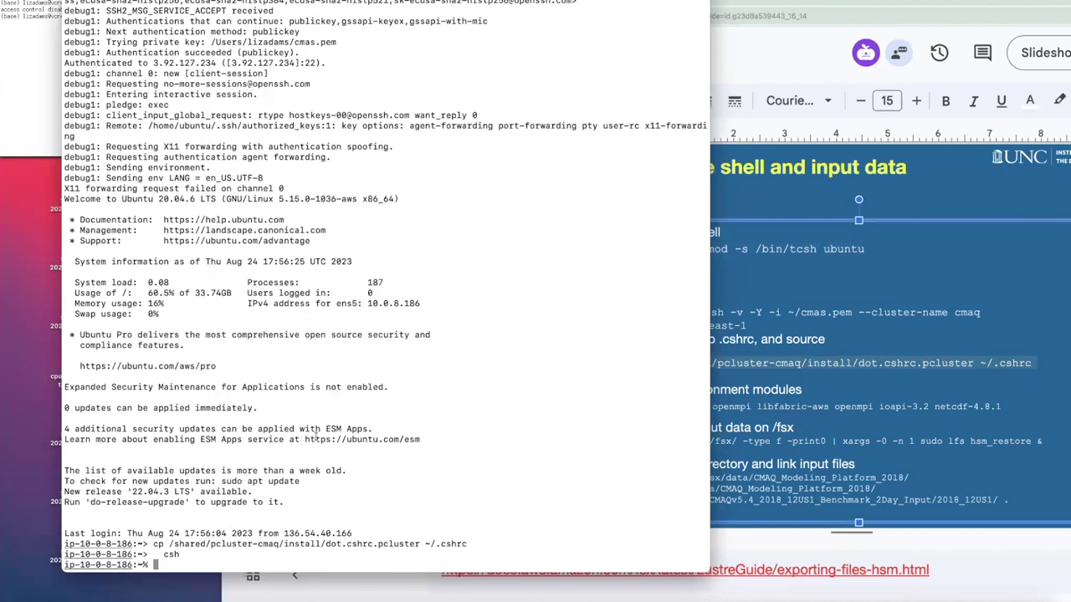
Run "module load" without arguments and check the loaded modules with "module list"
text(module load)
key(Return)
text(module list)
key(Return)
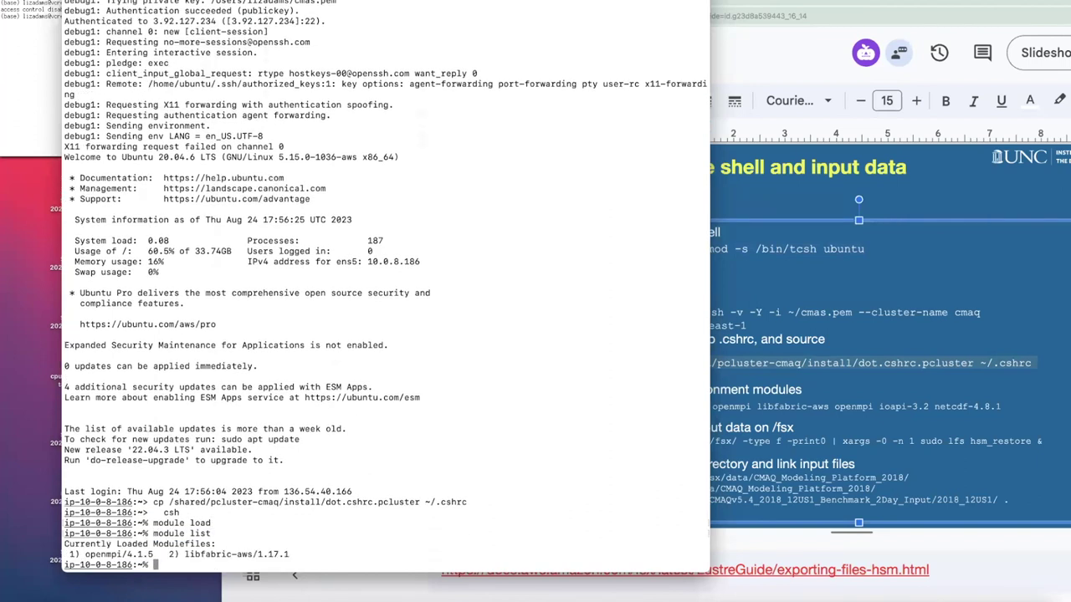
Run "module avail" and highlight the ioapi-3.2 and netcdf-4.8.1 modules under /shared/build/Modules/modulefiles
text(md)
key(BackSpace)
key(BackSpace)
key(BackSpace)
key(BackSpace)
key(BackSpace)
text(odule avail)
key(Return)
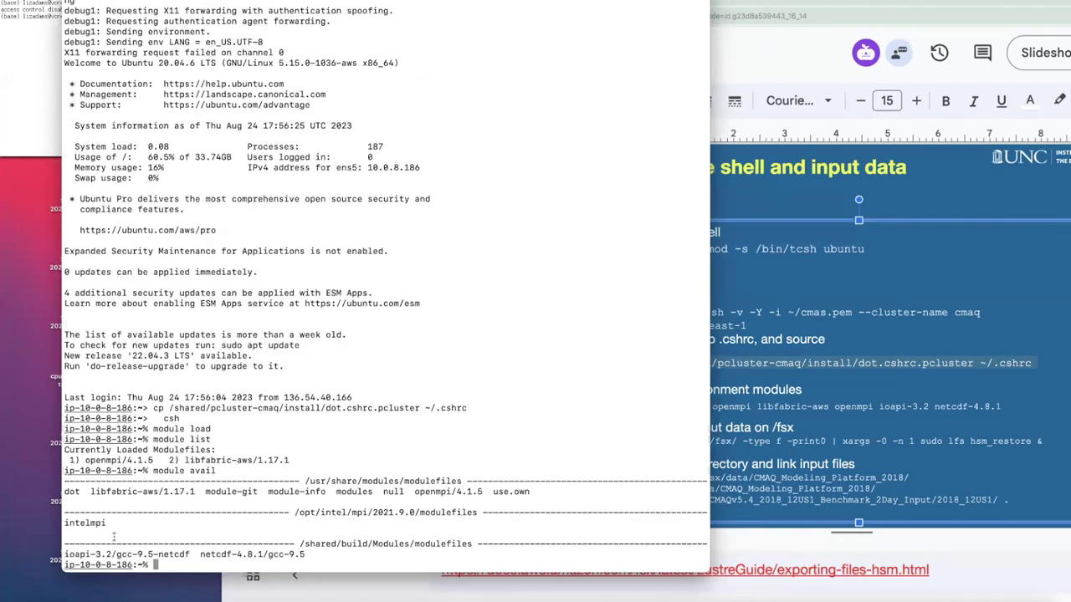
drag(64, 554, 305, 556)
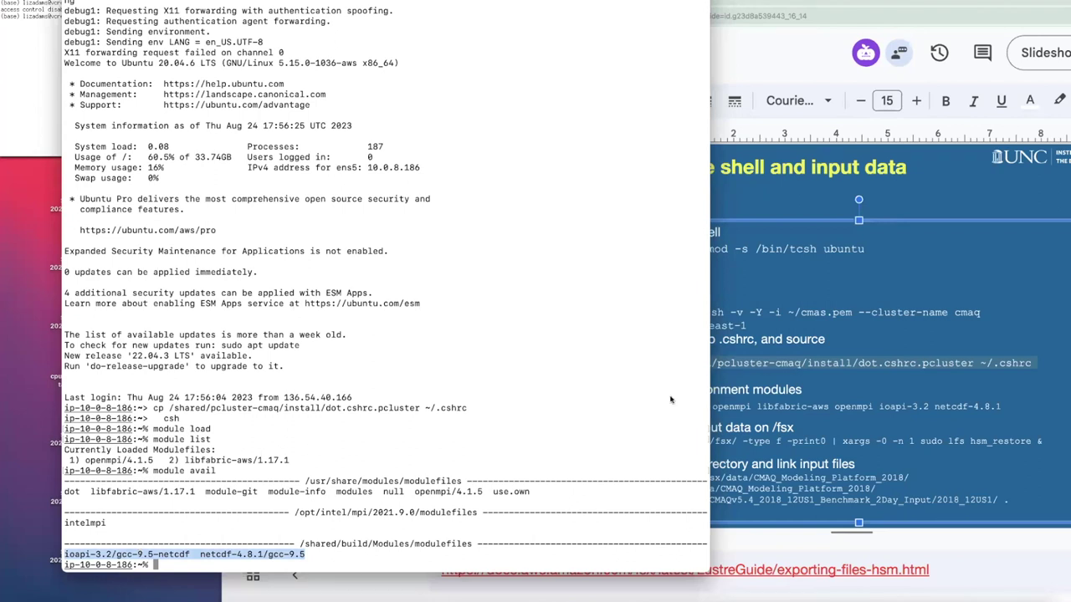
Copy "module load openmpi libfabric-aws openmpi ioapi-3.2 netcdf-4.8.1" from the slide and run it in the terminal
click(922, 360)
drag(646, 405, 1004, 408)
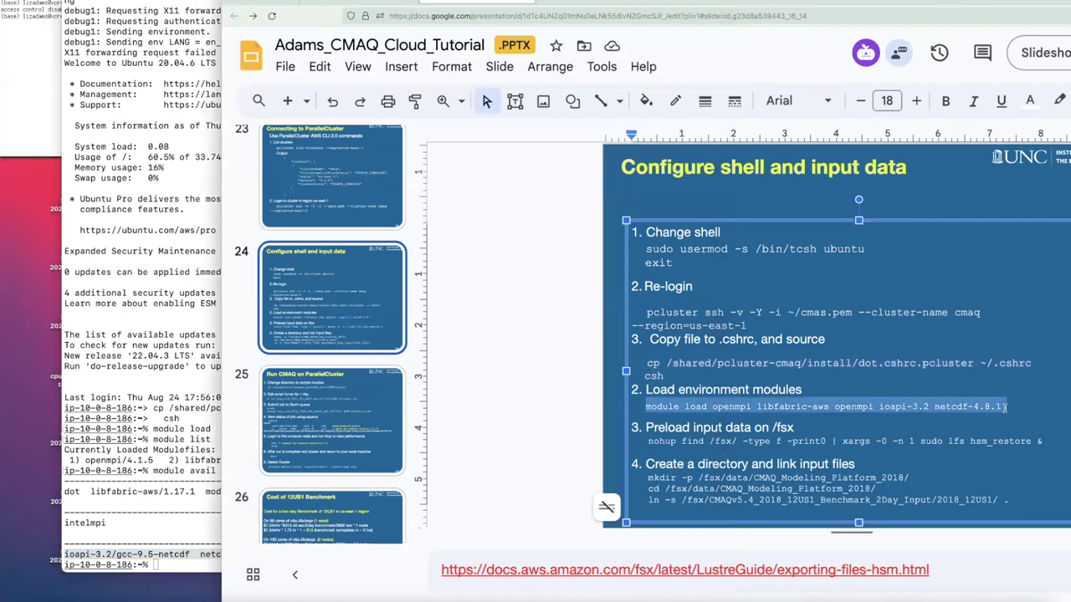
right_click(715, 408)
click(766, 175)
click(189, 491)
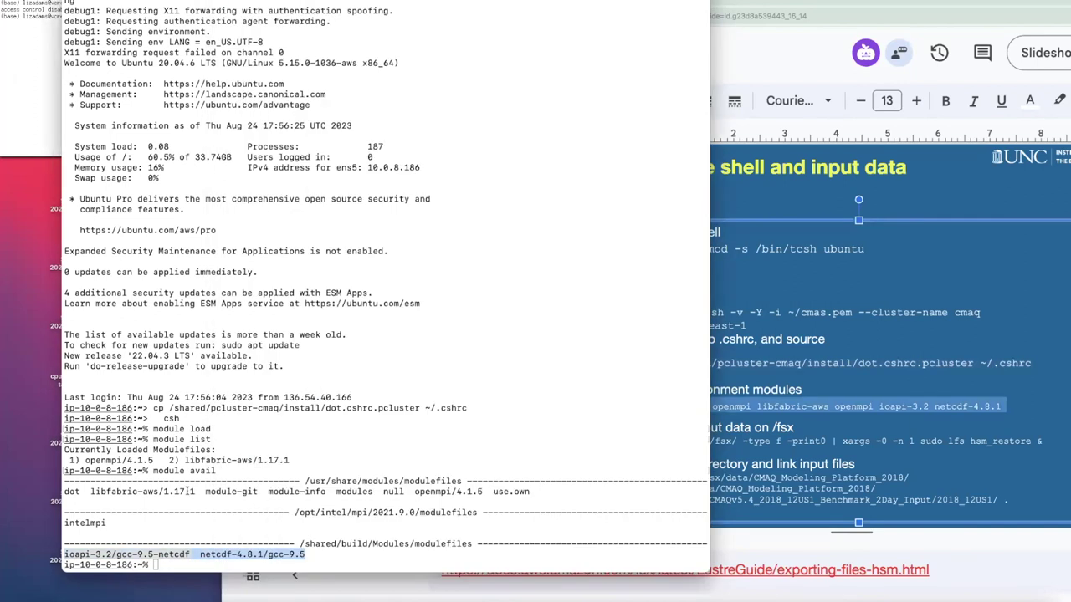
key(super+v)
key(Return)
Run "module list" in the terminal again and highlight the line of currently loaded modules
click(790, 423)
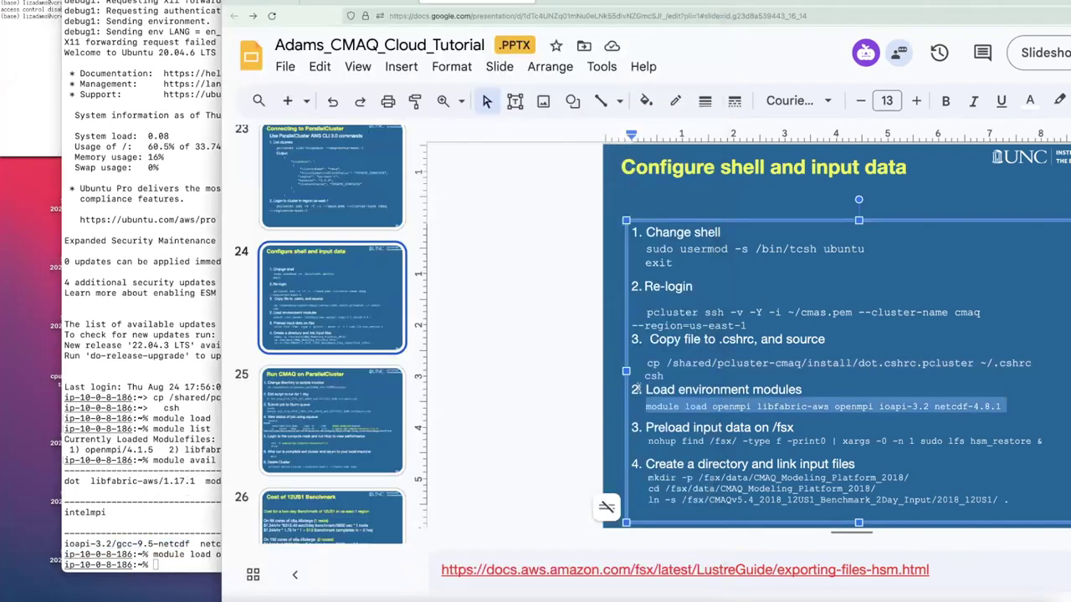
click(134, 488)
text(module list)
key(Return)
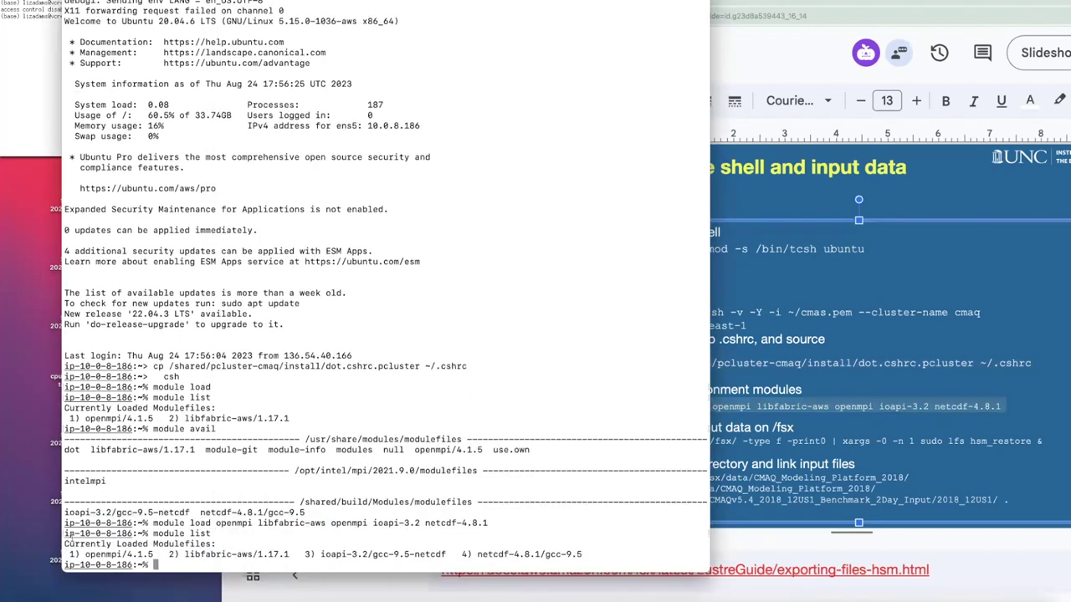
drag(84, 553, 588, 554)
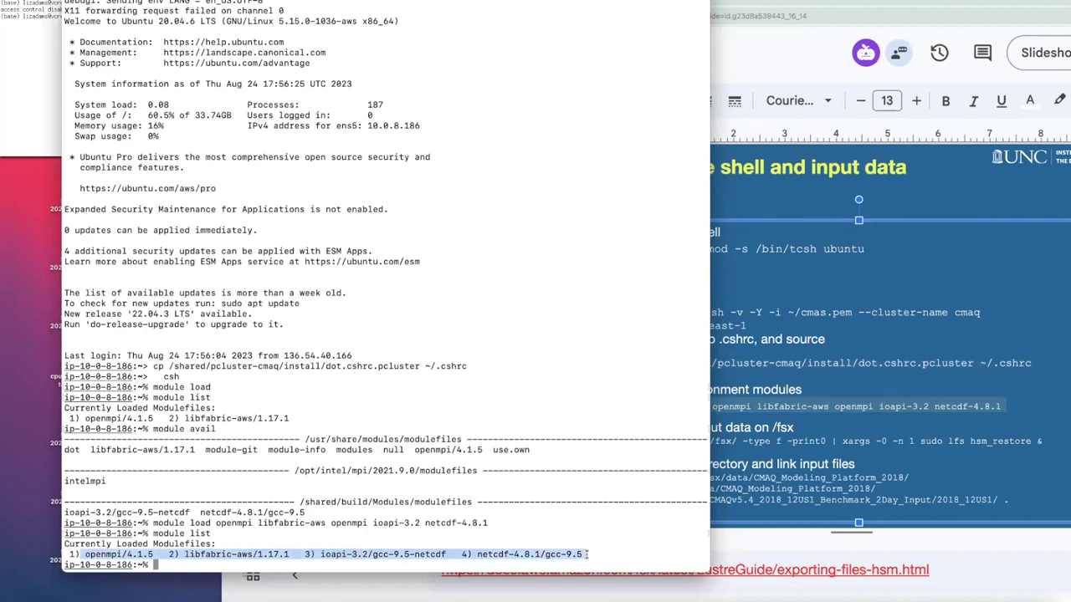
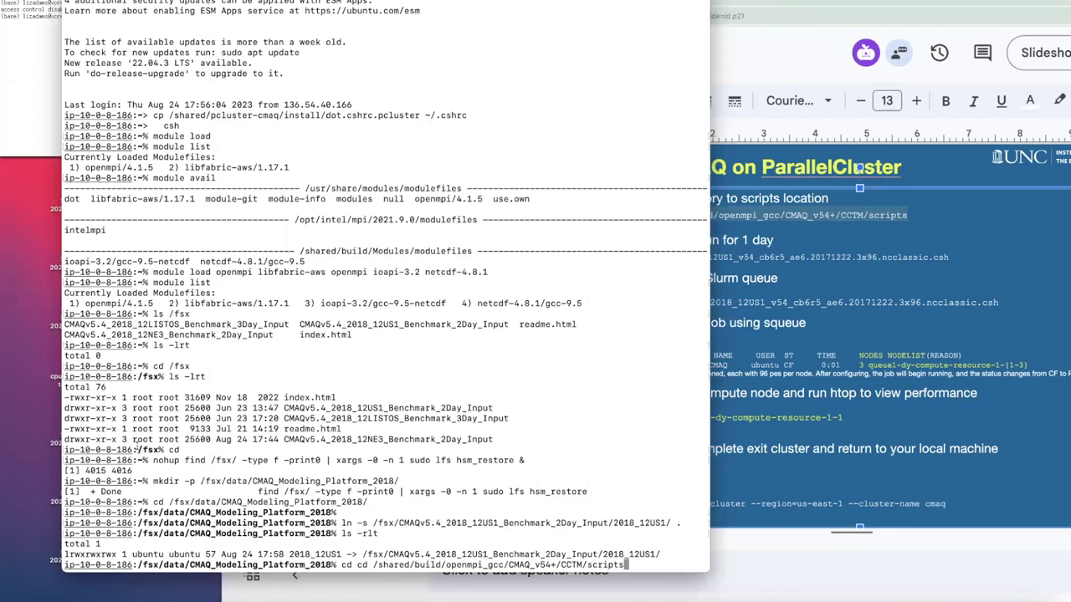
Remove the duplicate cd, change to /shared/build/openmpi_gcc/CMAQ_v54+/CCTM/scripts and list its files with "ls -lrt"
key(Left)
key(Left)
key(Left)
key(Left)
key(Left)
key(Left)
key(Left)
key(Left)
key(Left)
key(Left)
key(Left)
key(Left)
key(Left)
key(Left)
key(Left)
key(Left)
key(Left)
key(Left)
key(Left)
key(Left)
key(Left)
key(Left)
key(Left)
key(Left)
key(Left)
key(Left)
key(Left)
key(Left)
key(Left)
key(Left)
key(Left)
key(Left)
key(Left)
key(Left)
key(Left)
key(Left)
key(Left)
key(Left)
key(Left)
key(Left)
key(Left)
key(Left)
key(Left)
key(Delete)
key(Delete)
key(Delete)
key(Return)
text(ls -lrt)
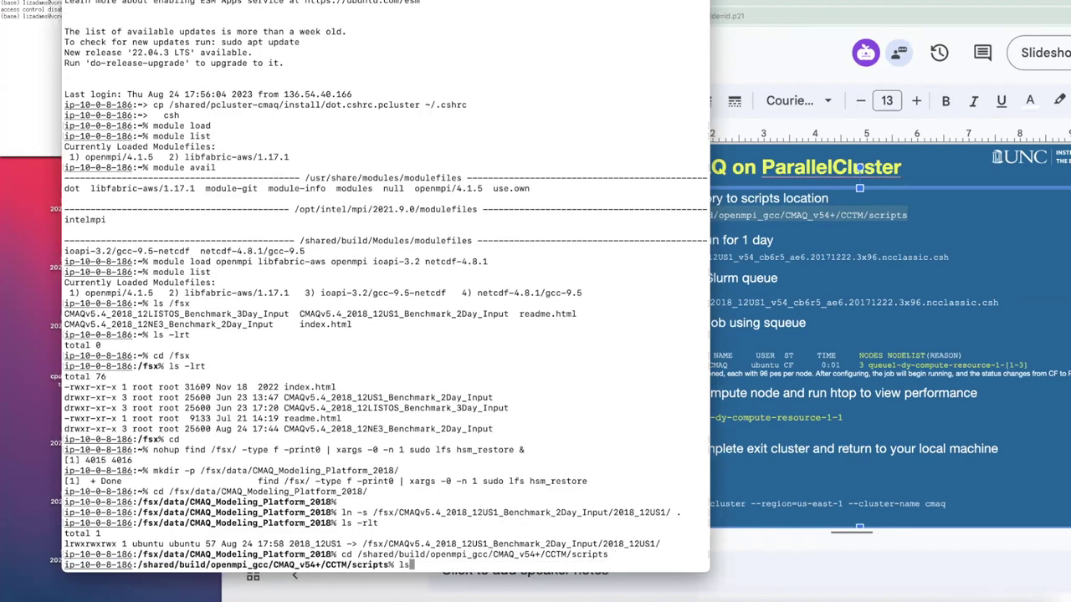
key(Return)
Copy the script-editing command from the "Run CMAQ on ParallelCluster" slide and open run_cctm_2018_12US1_v54_cb6r5_ae6.20171222.3x96.ncclassic.csh in vi
click(753, 282)
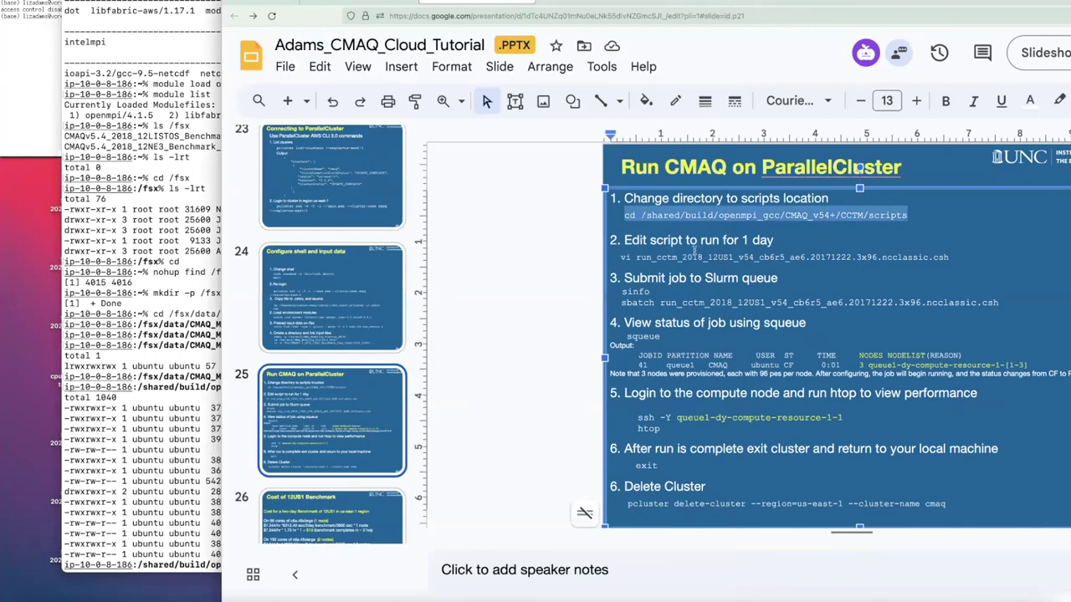
drag(689, 256, 954, 256)
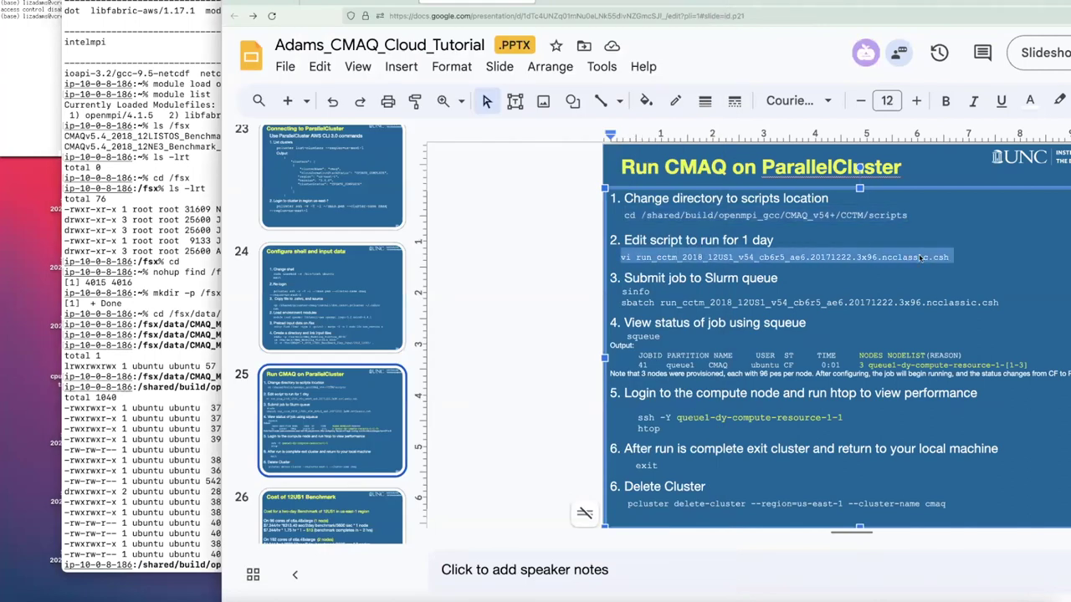
right_click(921, 257)
click(968, 181)
click(201, 462)
text(vi)
key(super+v)
key(Return)
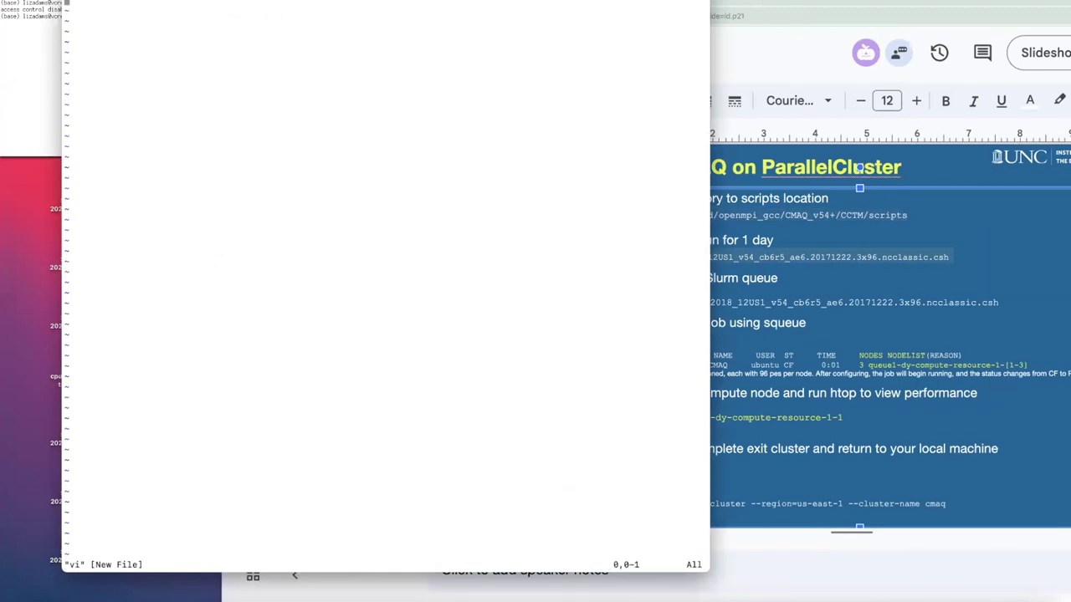
text(:q)
key(Return)
text(:n)
key(Return)
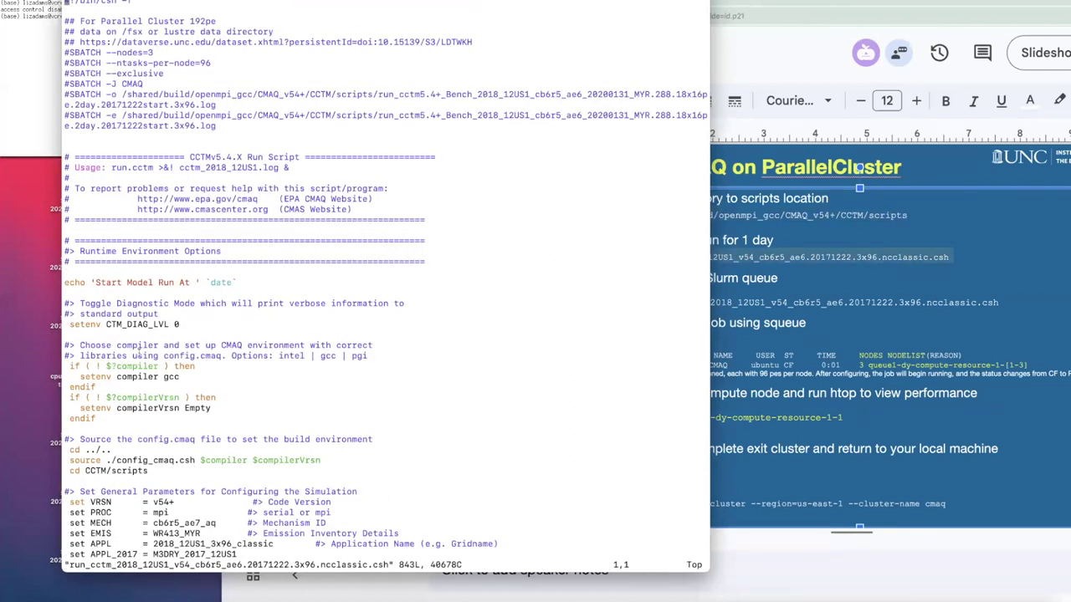
Highlight the run script's SBATCH settings: the node count, the tasks per node and the output log path
drag(64, 52, 213, 85)
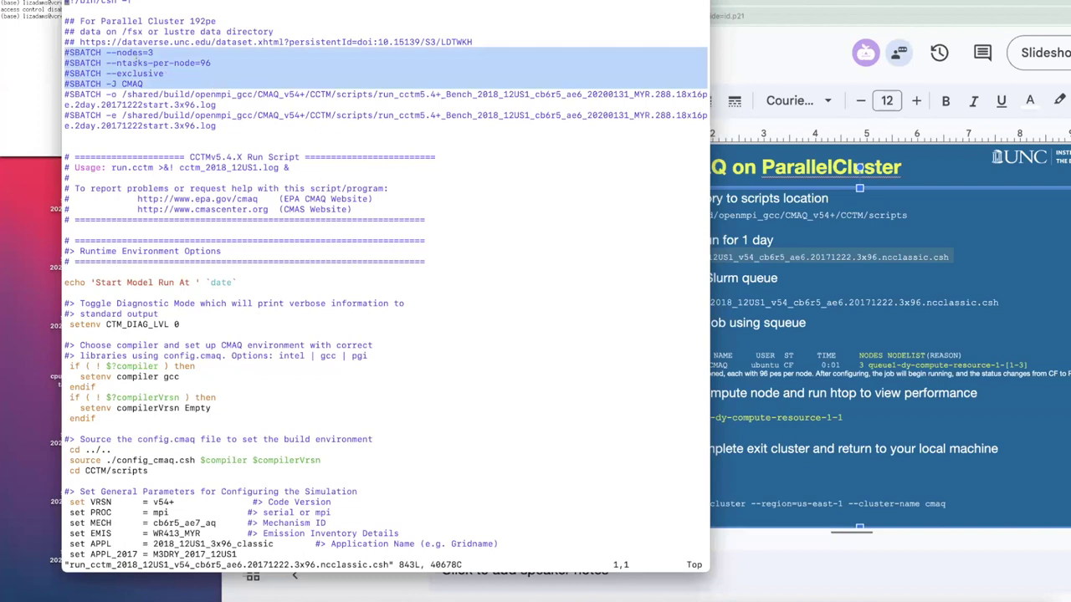
drag(111, 52, 157, 52)
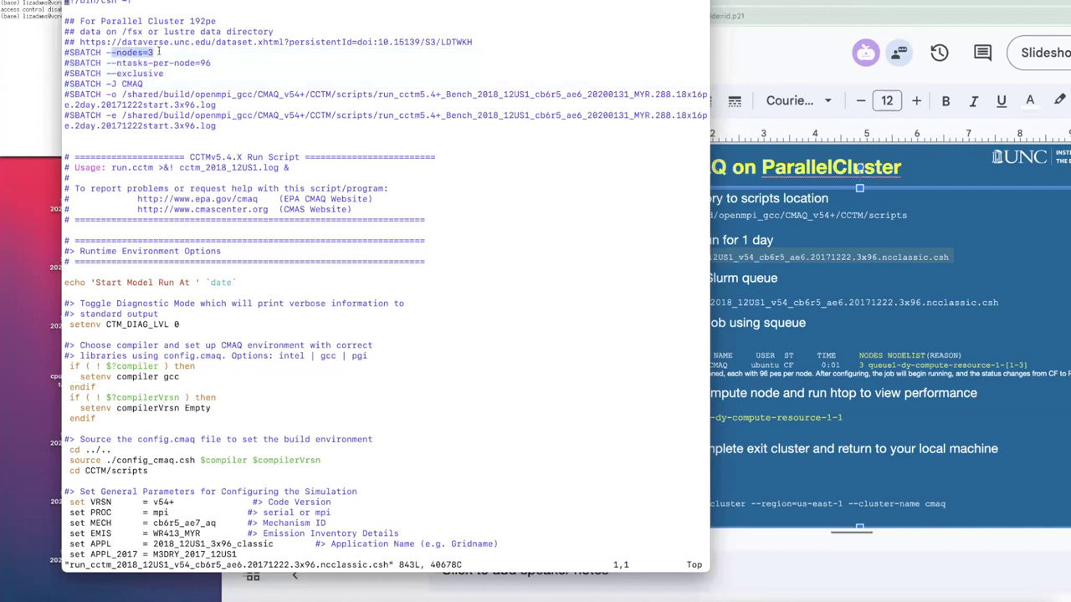
drag(107, 63, 215, 65)
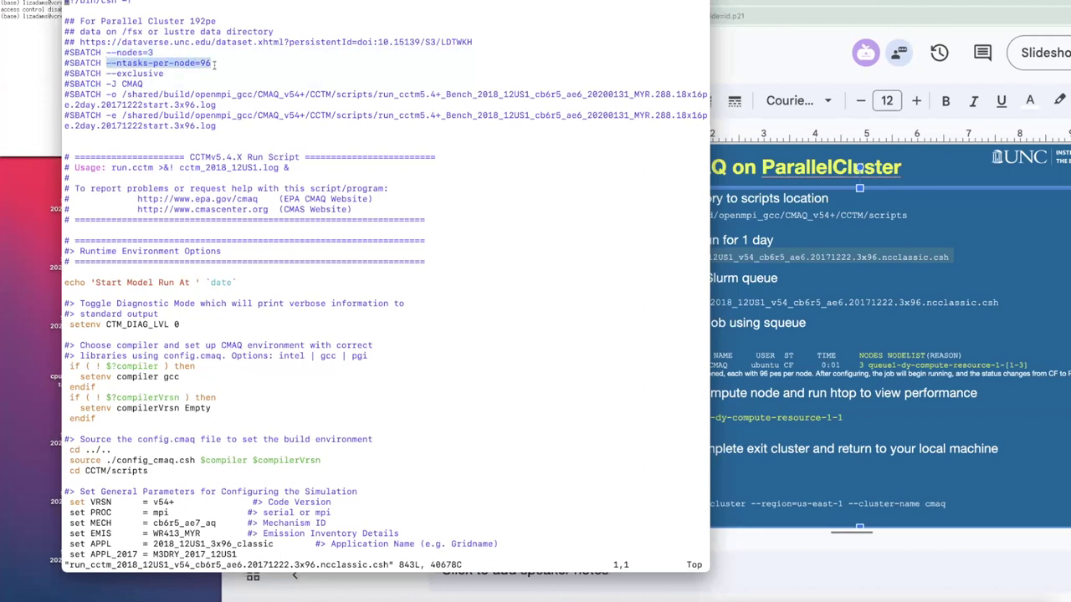
drag(168, 94, 219, 106)
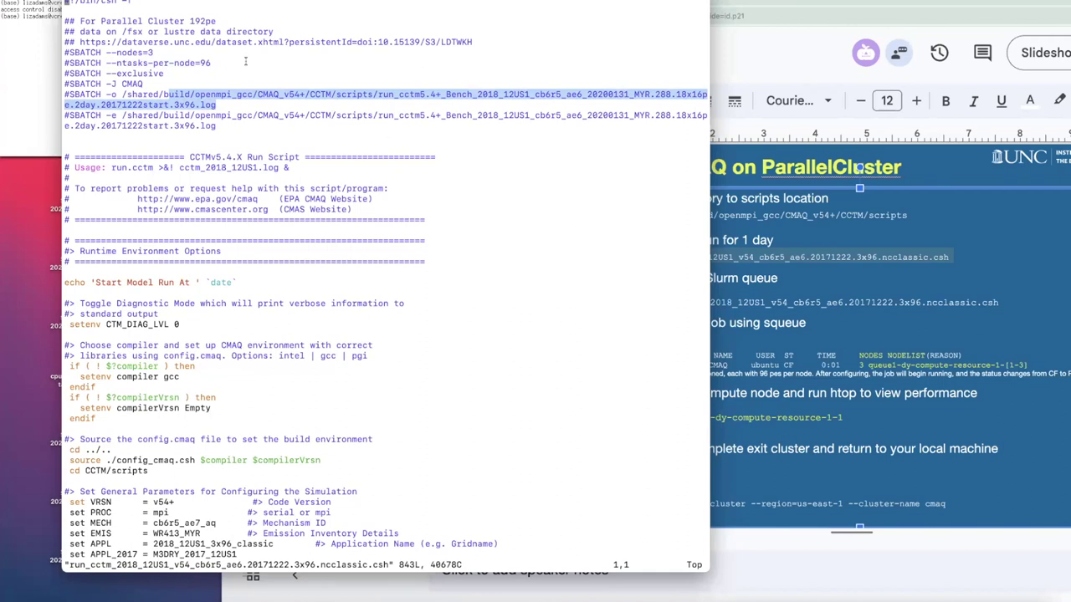
Highlight the run script's node and tasks-per-node lines, search for NPCOL and highlight the NPCOL and NPROW values
drag(84, 52, 224, 62)
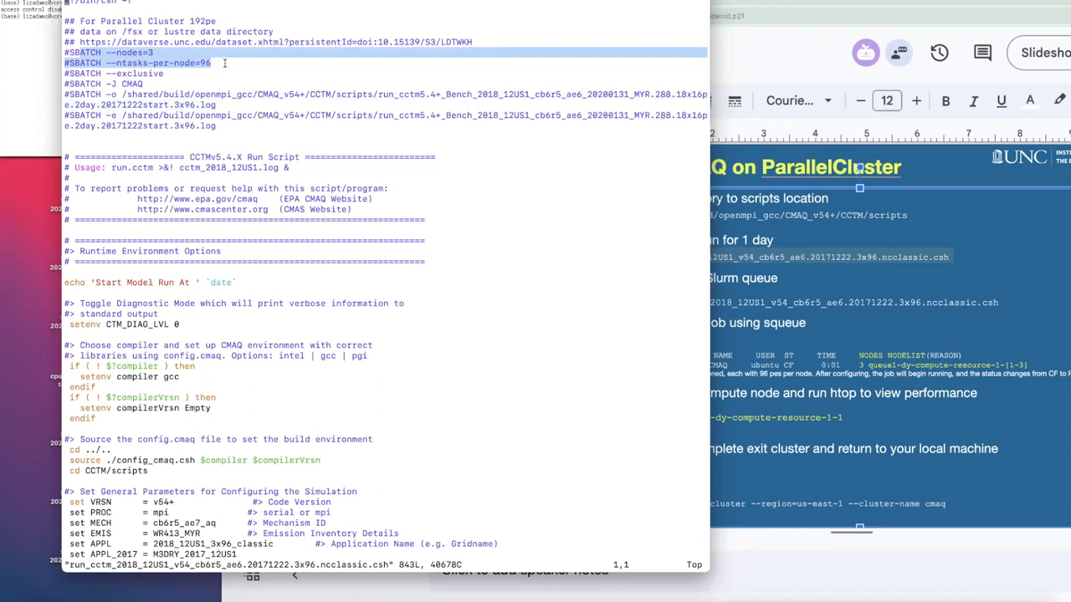
text(/NP)
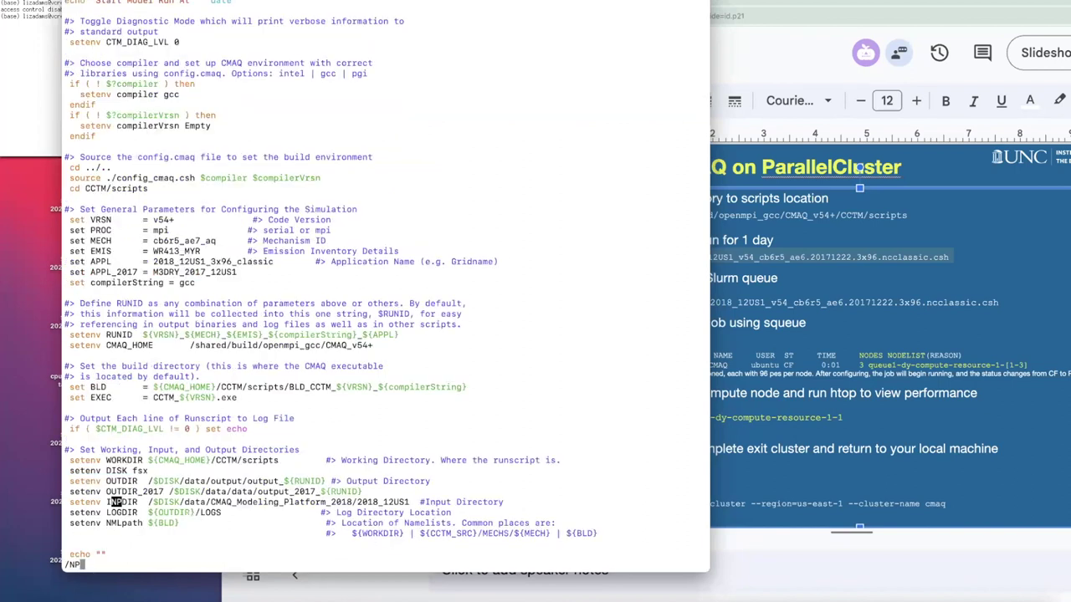
text(COL)
key(Return)
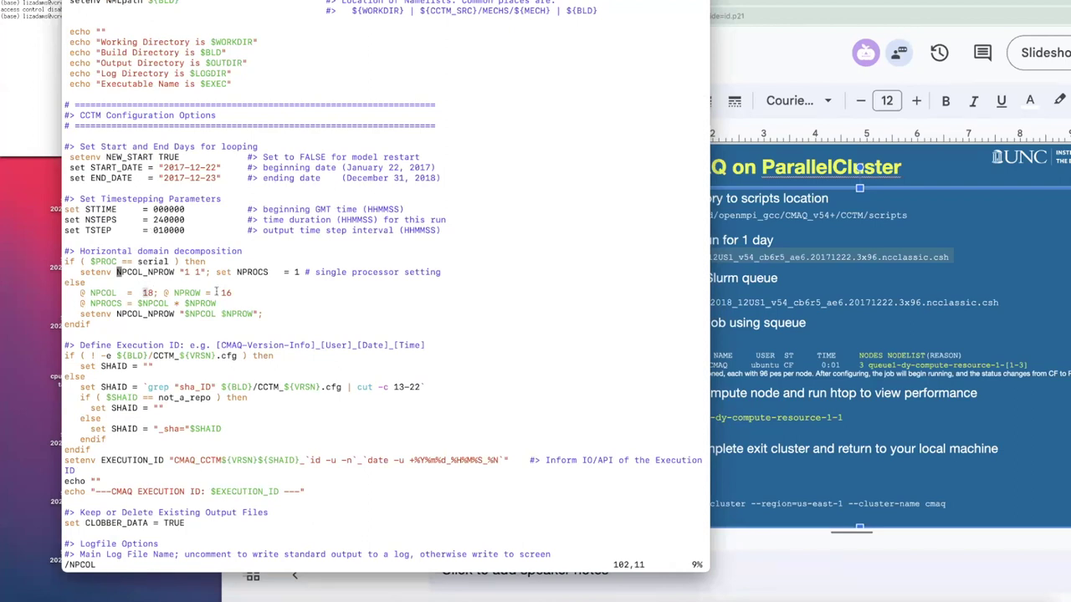
drag(144, 292, 247, 291)
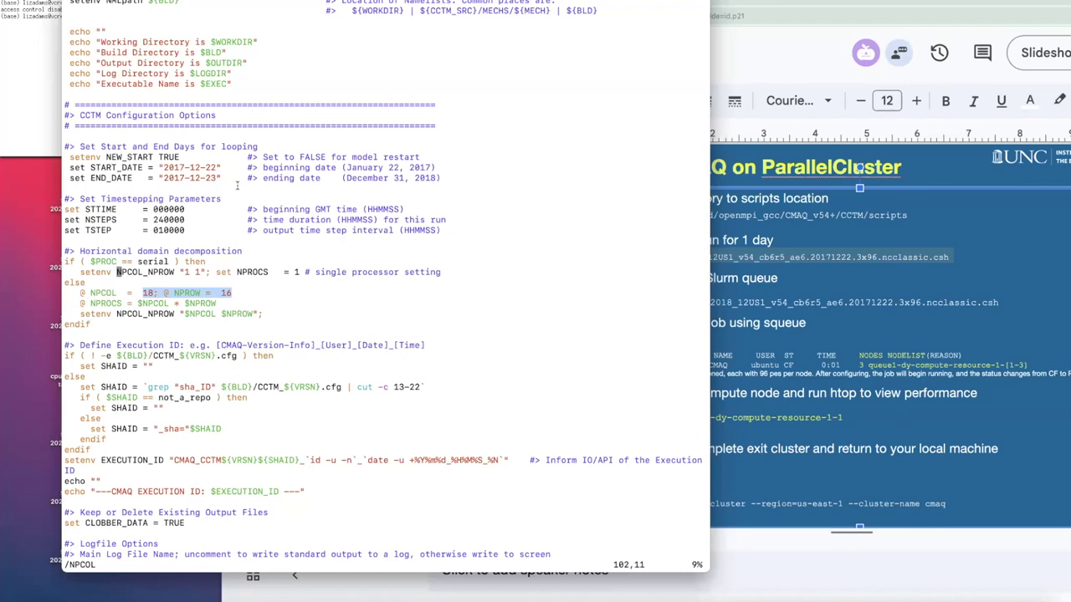
Edit the day of END_DATE in the run script's looping section to set a one-day run
key(Up)
key(Up)
key(Up)
key(Up)
key(Up)
key(Up)
key(Up)
key(Up)
key(Up)
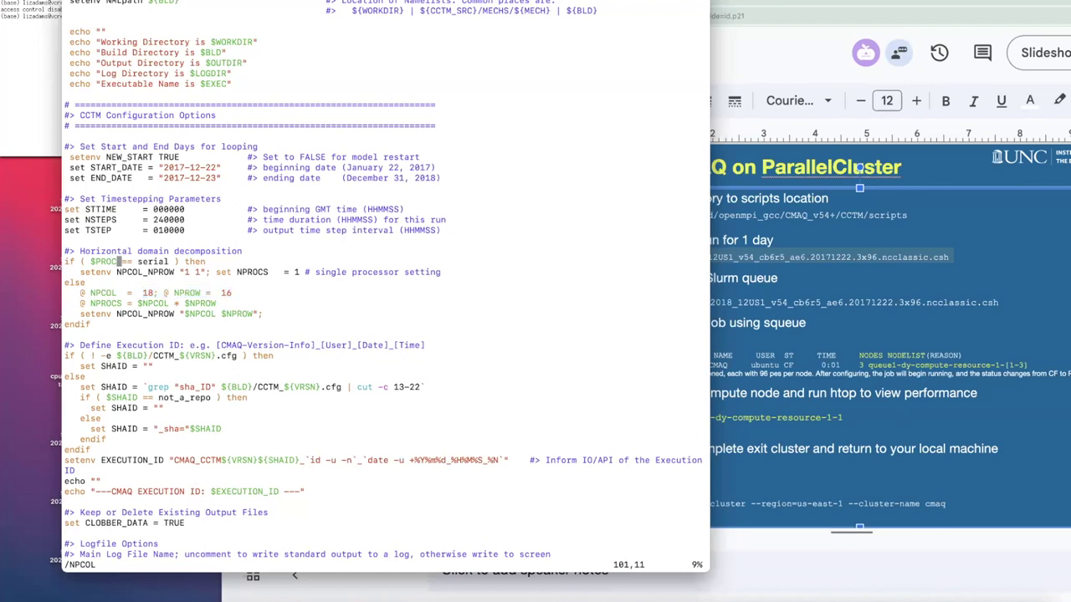
key(w)
key(w)
key(w)
key(w)
key(w)
key(w)
key(w)
key(w)
text(3)
key(Escape)
Save the run script and quit vi, then list the scripts directory with "ls -rlt"
text(:wq)
key(Return)
text(ls -rlt)
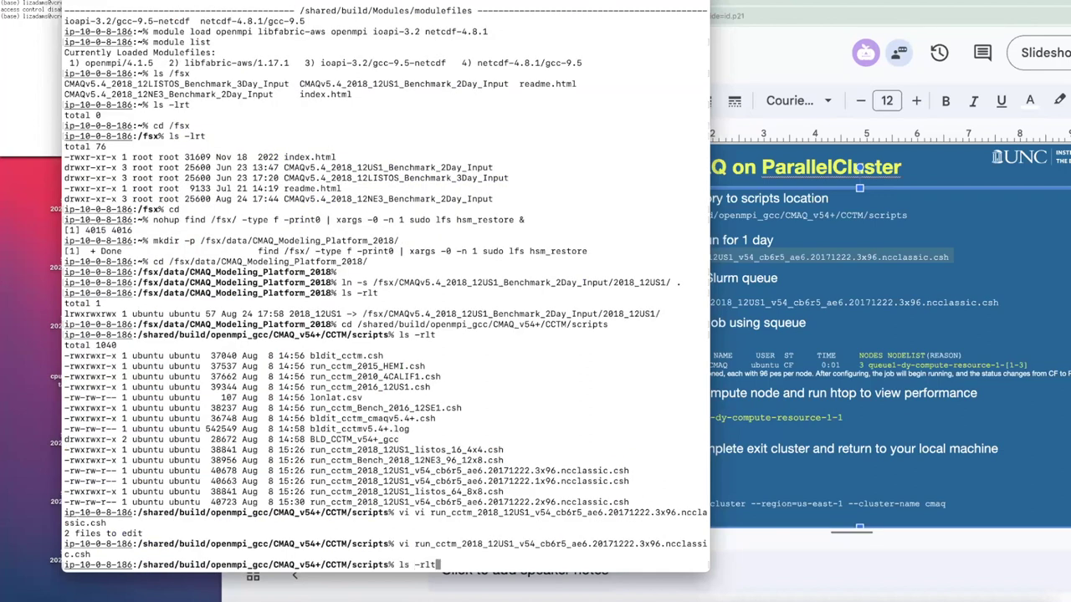
key(Return)
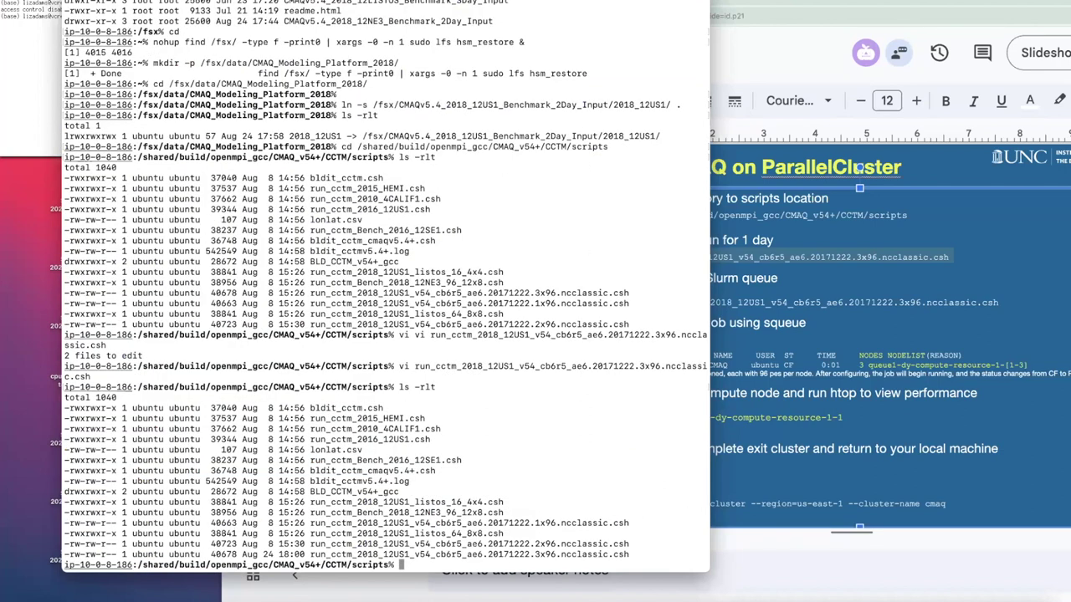
Follow the slide's Slurm step, run "sinfo" in the terminal and highlight the queue's node count and availability
click(727, 289)
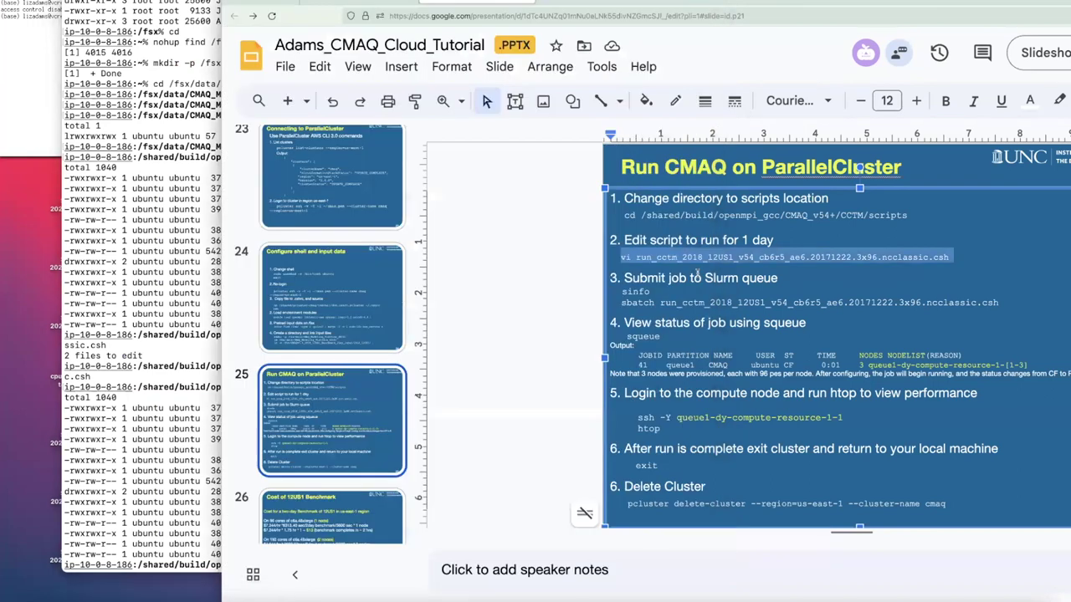
click(641, 289)
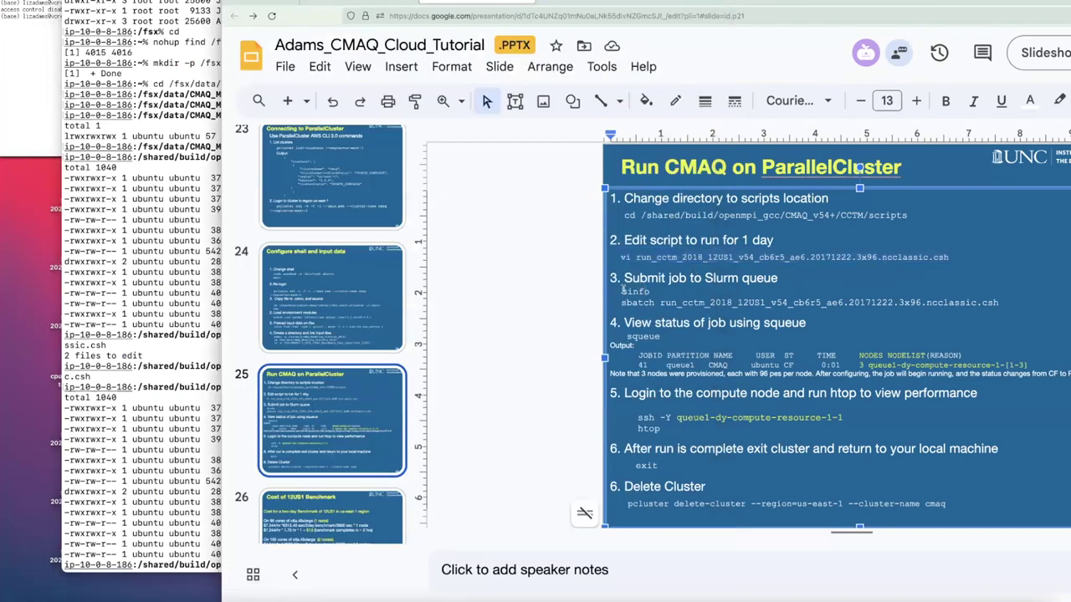
right_click(174, 446)
click(123, 427)
click(123, 426)
text(si)
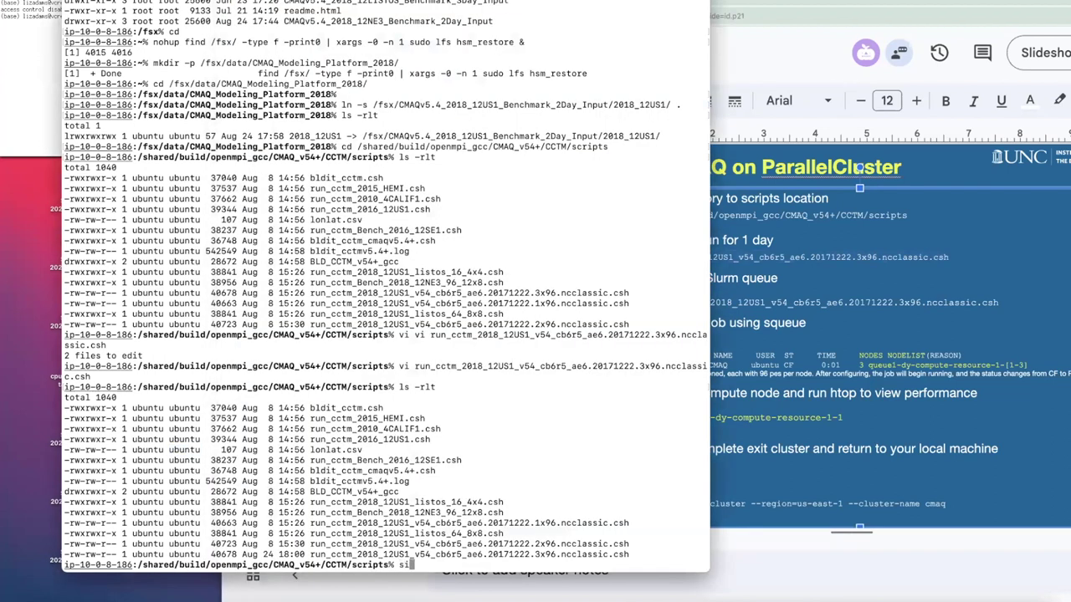
text(nfo)
key(Return)
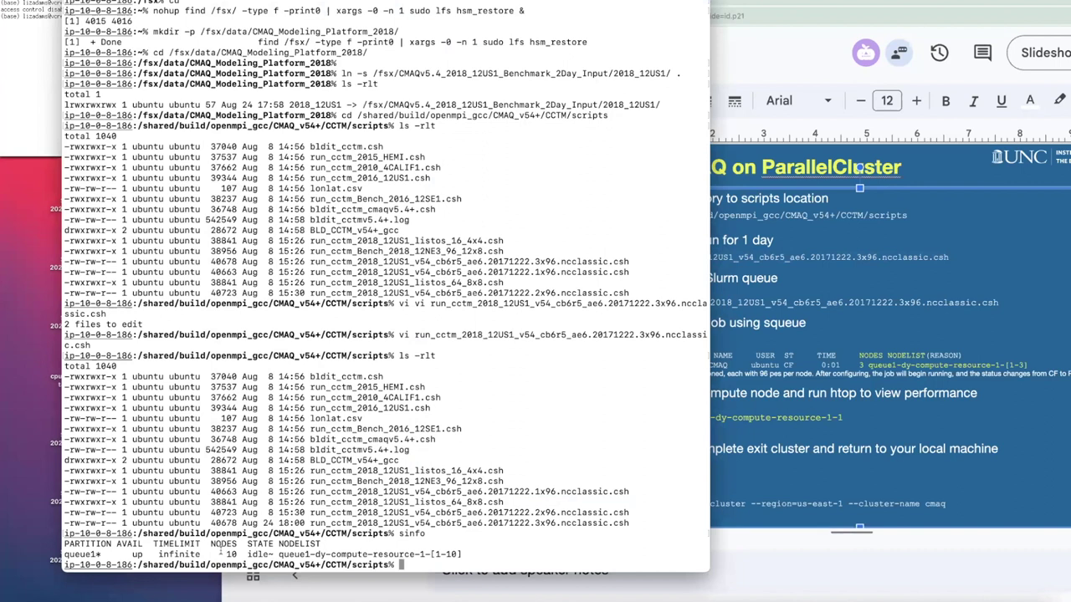
drag(225, 554, 244, 555)
double_click(139, 554)
Copy the sbatch command from the slide and submit run_cctm_2018_12US1_v54_cb6r5_ae6.20171222.3x96.ncclassic.csh in the terminal
click(720, 395)
drag(622, 303, 694, 302)
click(622, 303)
drag(622, 303, 999, 303)
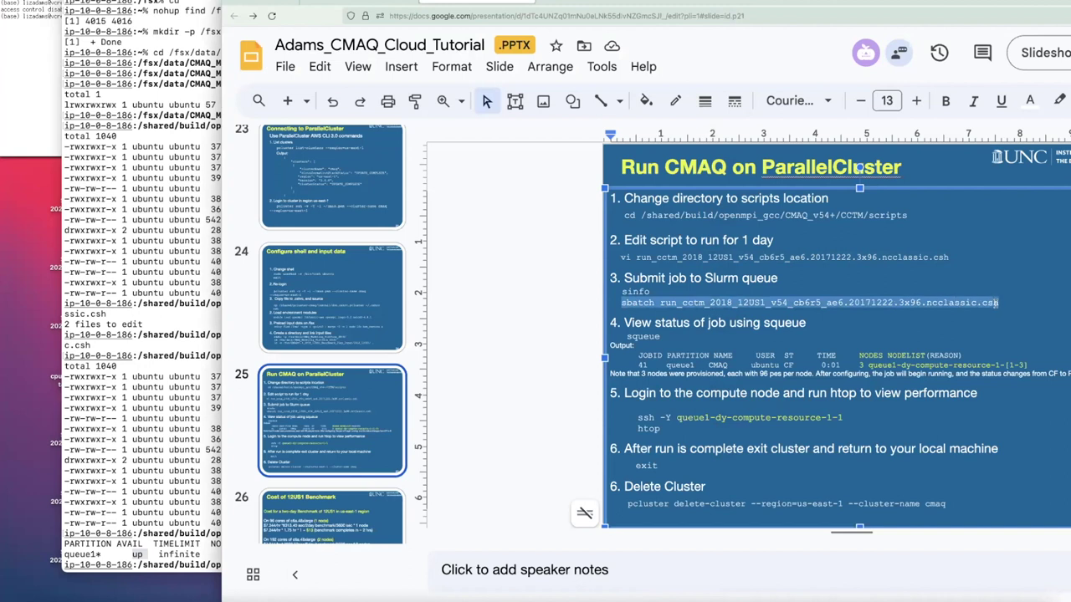
right_click(925, 303)
click(983, 181)
click(100, 516)
key(super+v)
key(Return)
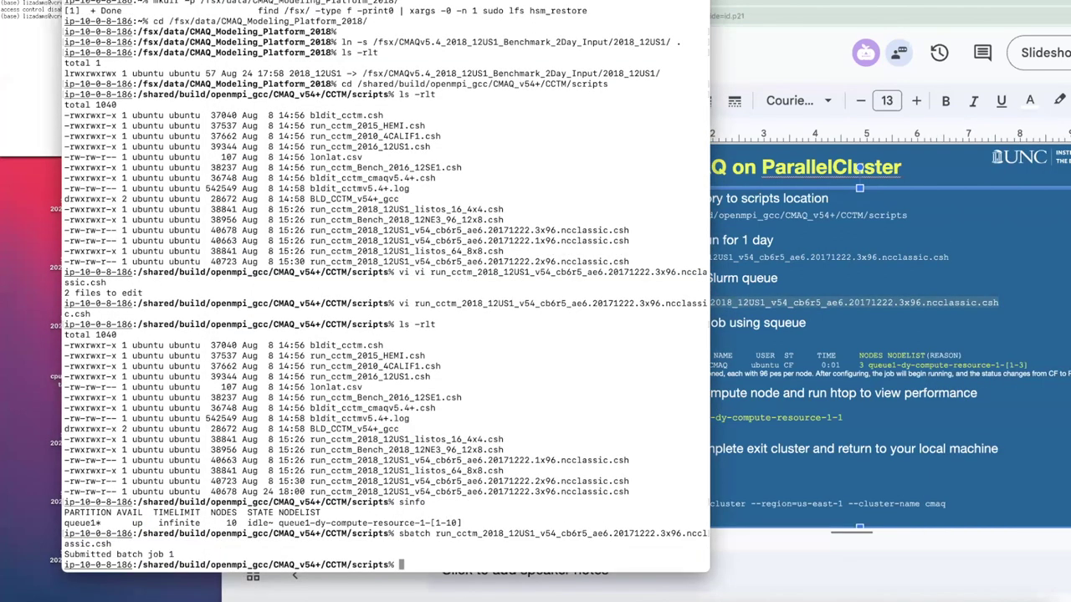
Run "squeue" and highlight the submitted job's node count, node list and status
text(squeue)
key(Return)
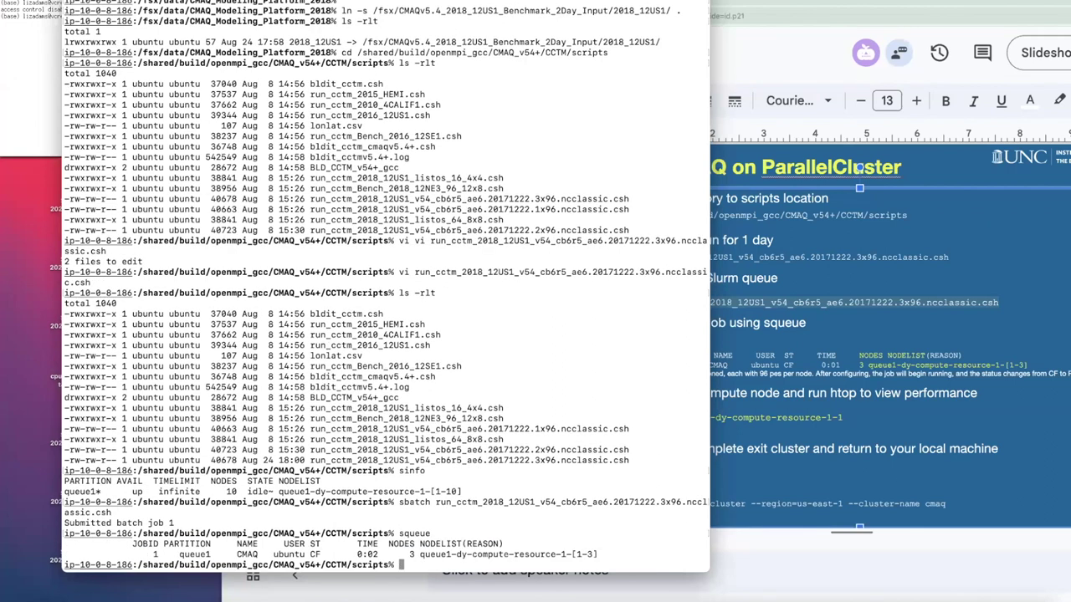
double_click(409, 554)
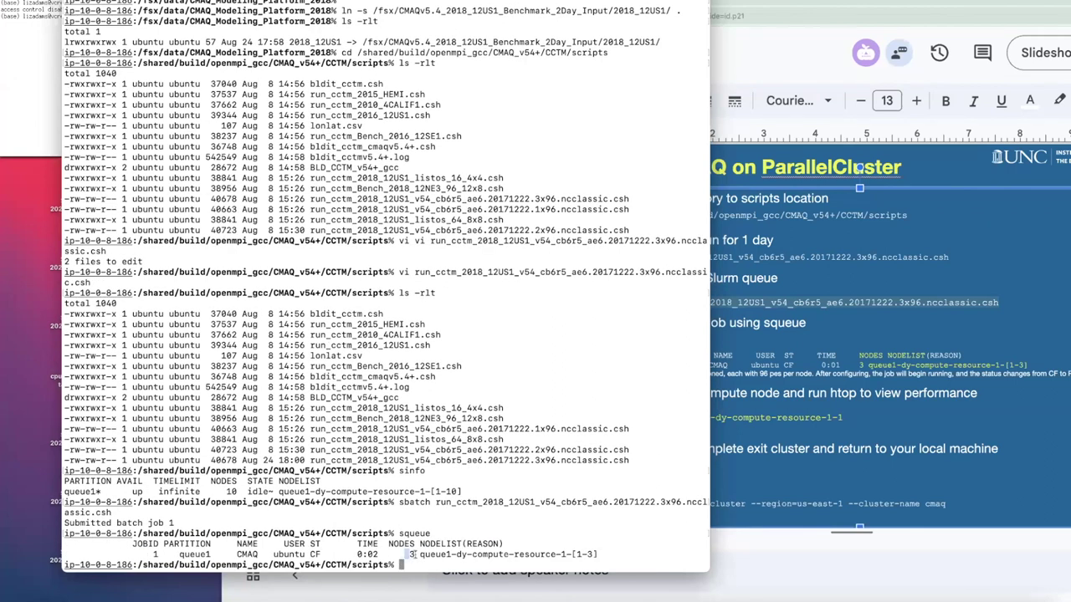
double_click(316, 555)
drag(409, 554, 601, 552)
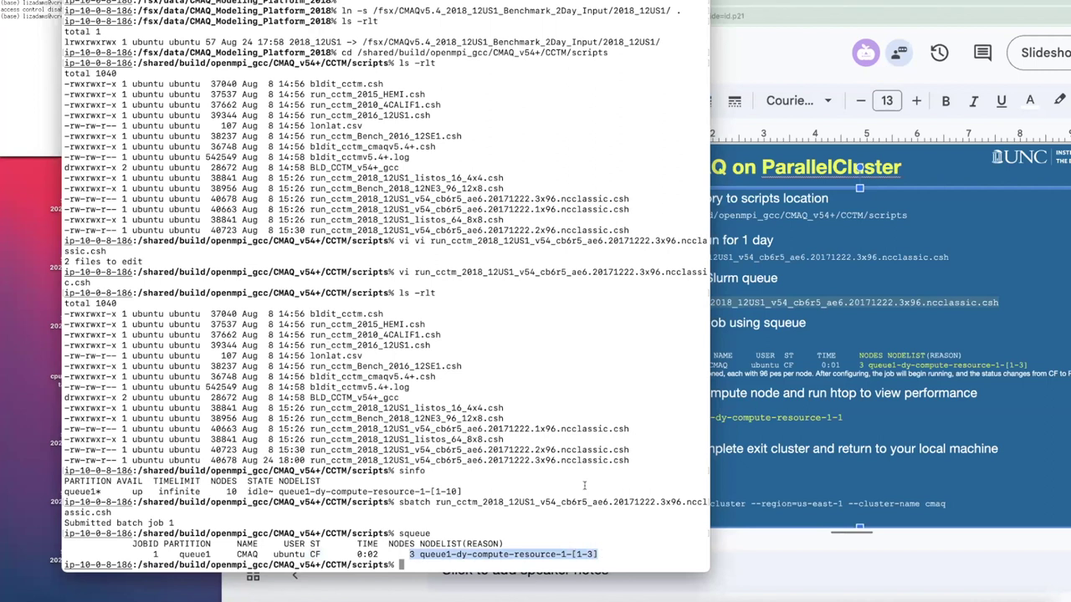
click(833, 391)
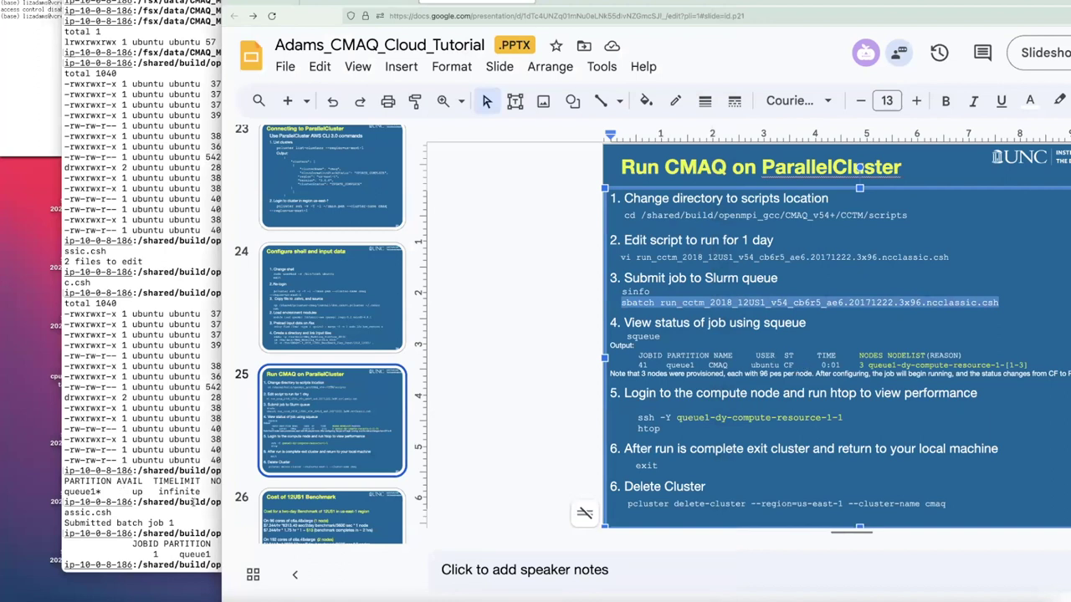
click(193, 502)
drag(306, 554, 324, 555)
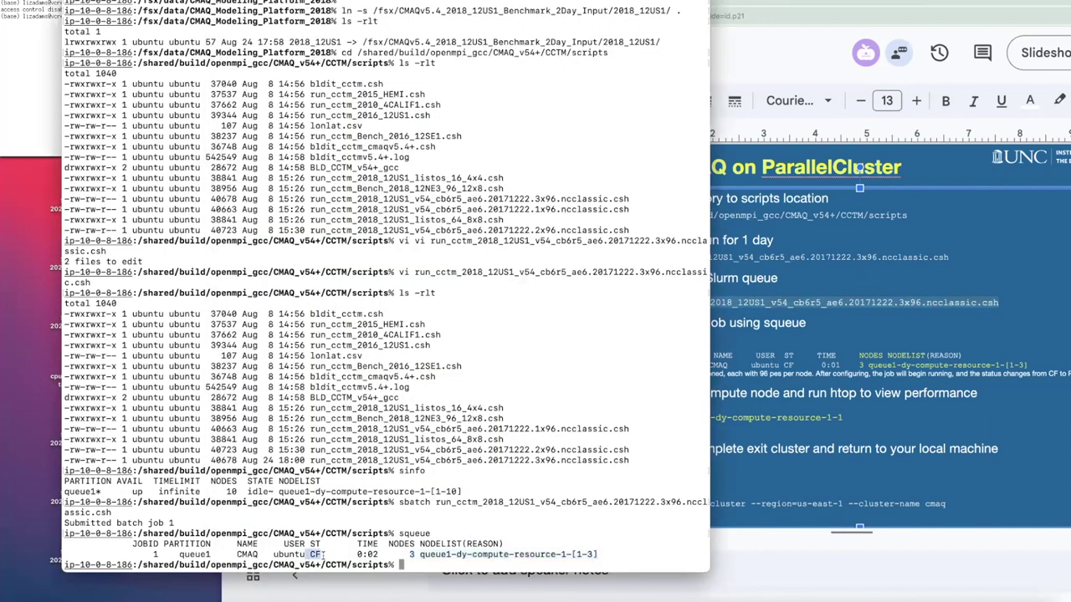
List the scripts directory with "ls -rlt" and highlight the name of the 3x96 run script
text(ls -rlt)
key(Return)
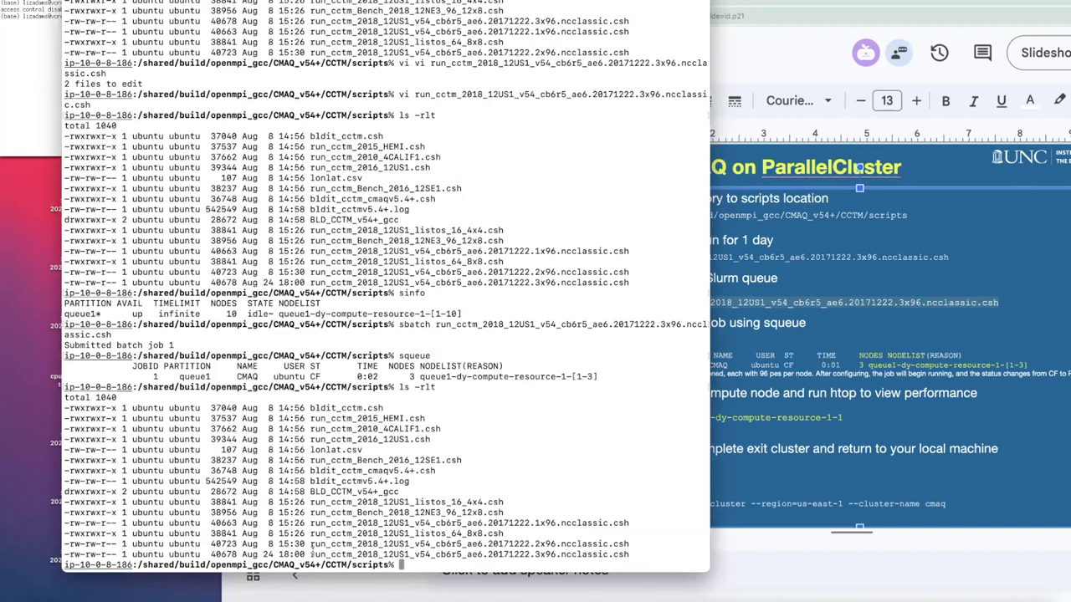
drag(311, 554, 629, 553)
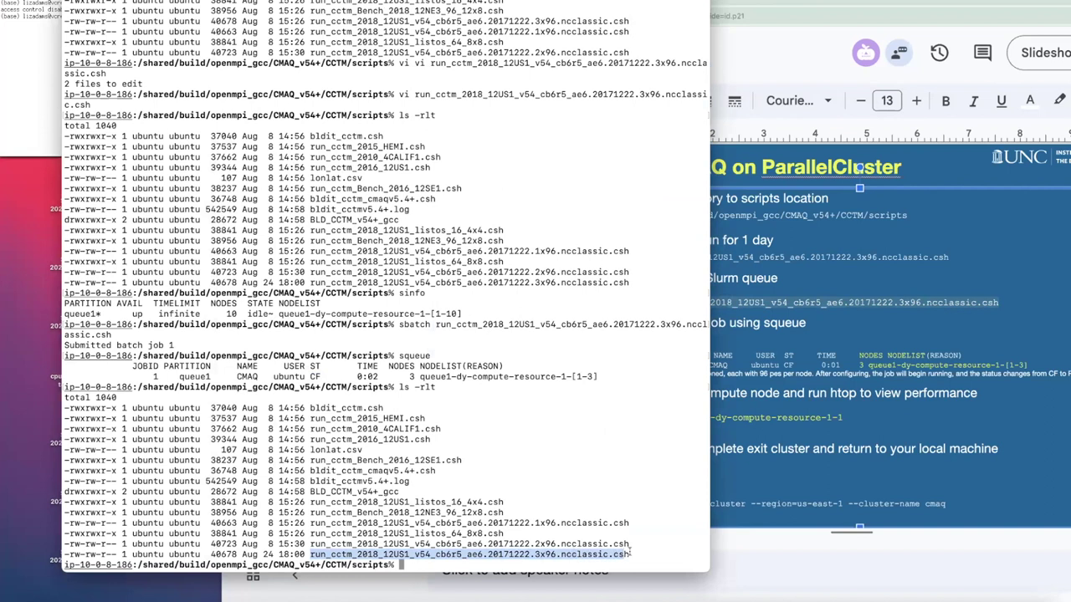
Review the compute-node login command on the slide, rerun "squeue" in the terminal and highlight the job's node names
click(773, 456)
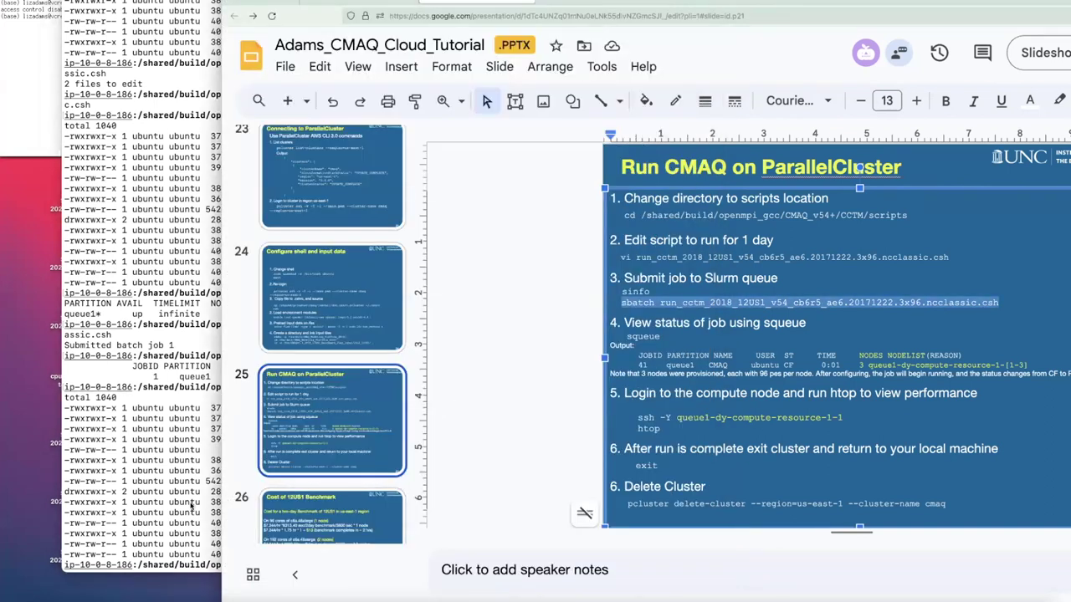
click(968, 281)
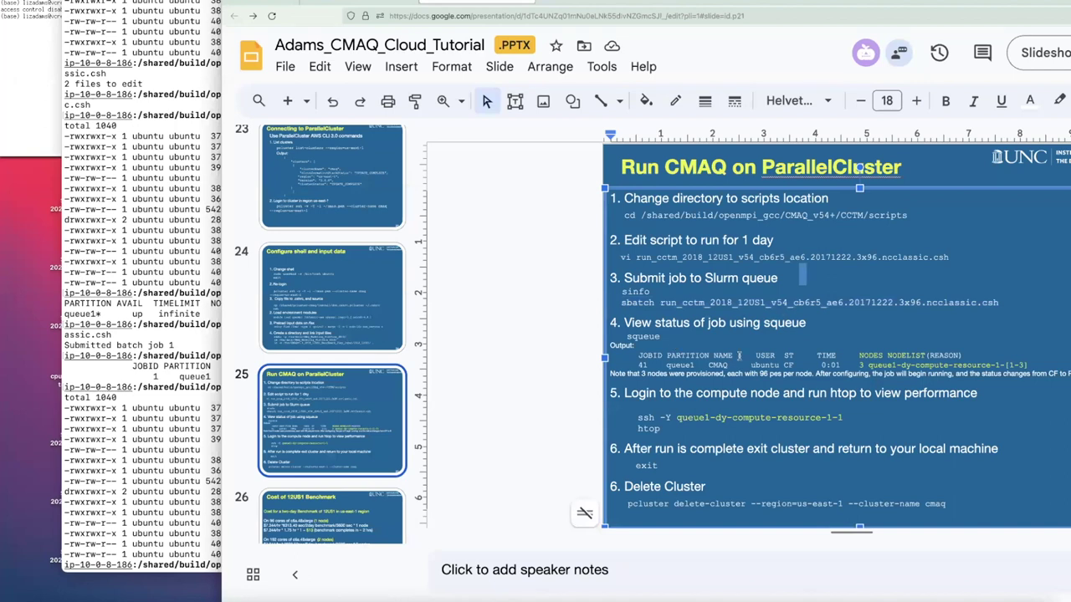
click(347, 443)
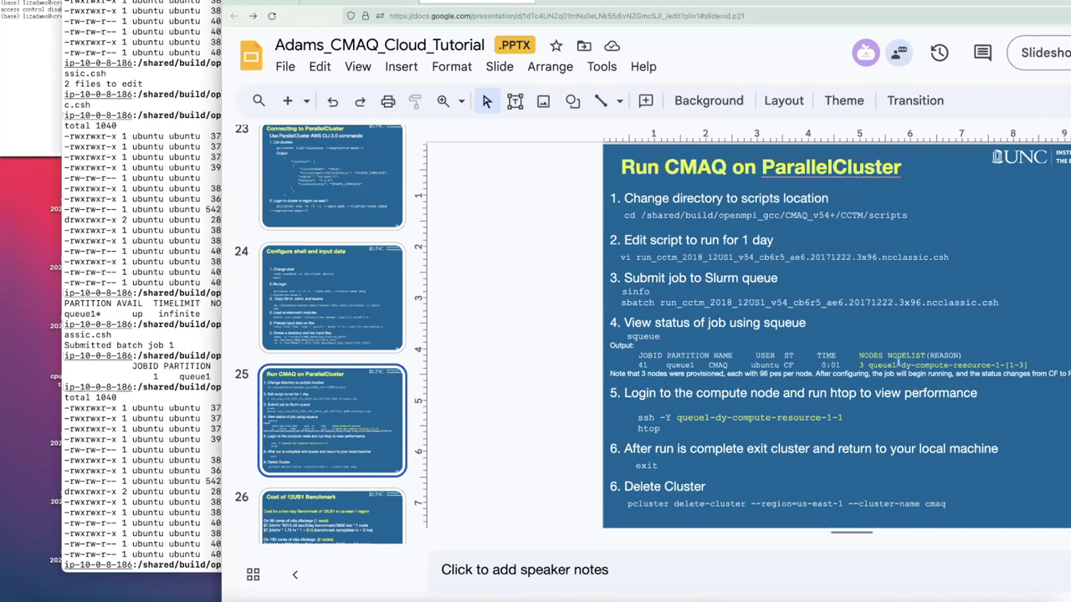
click(765, 414)
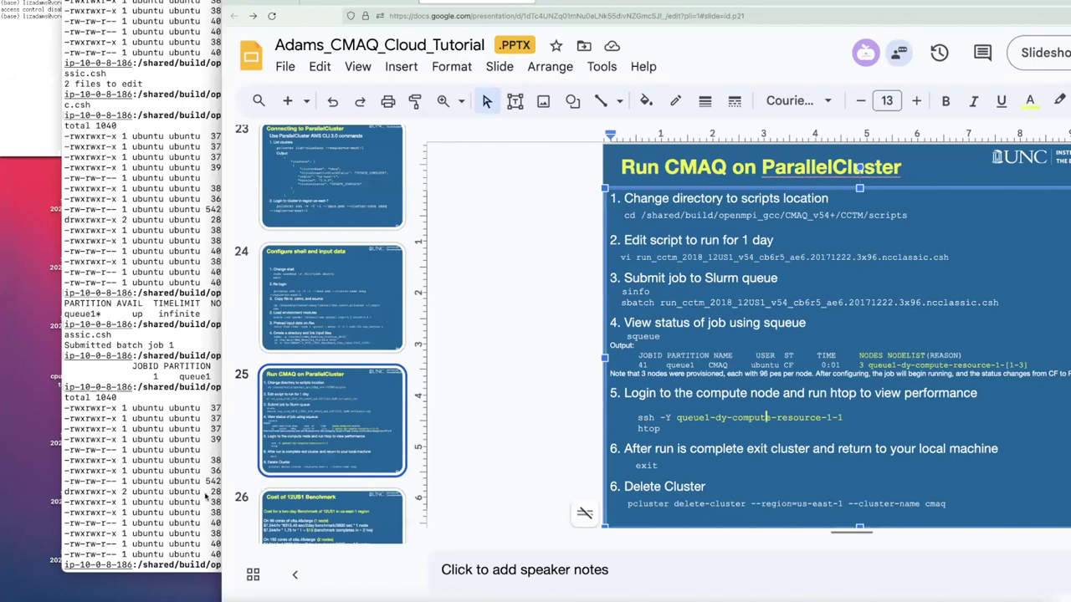
key(super+Tab)
text(squeue)
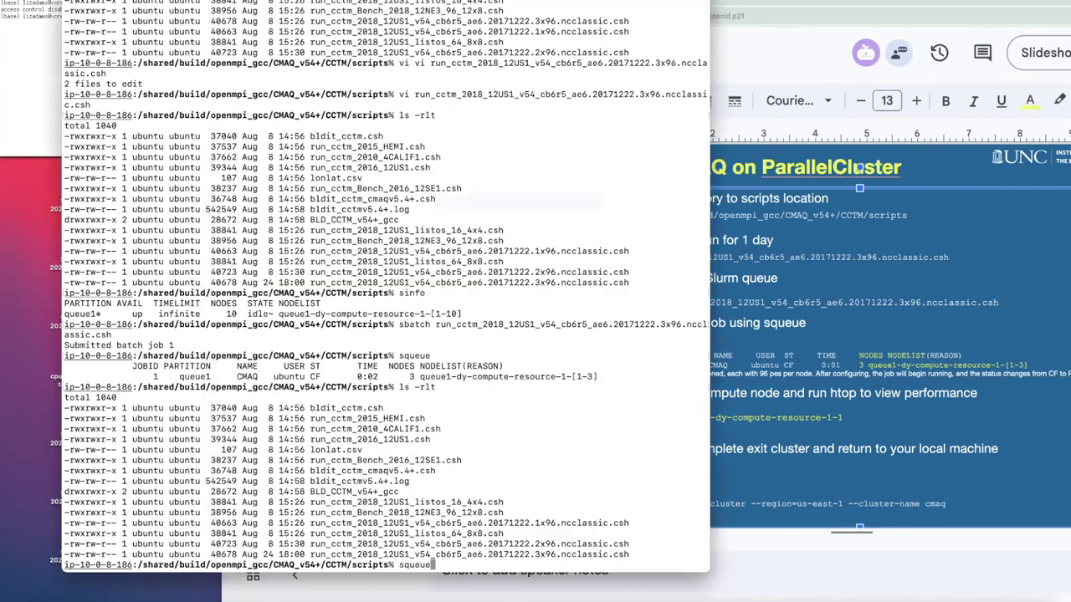
key(Return)
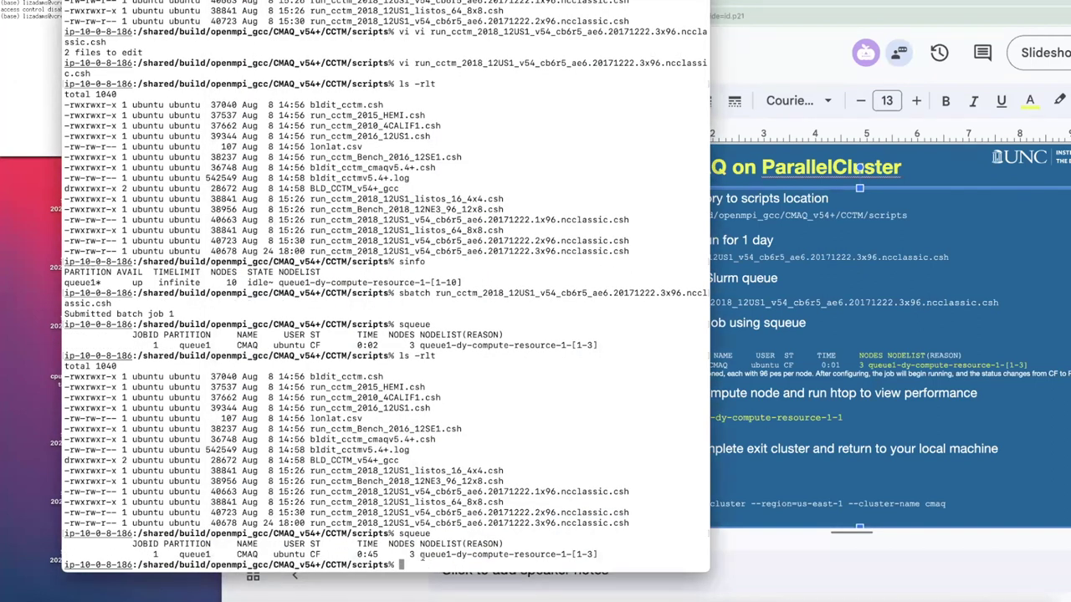
drag(419, 554, 580, 554)
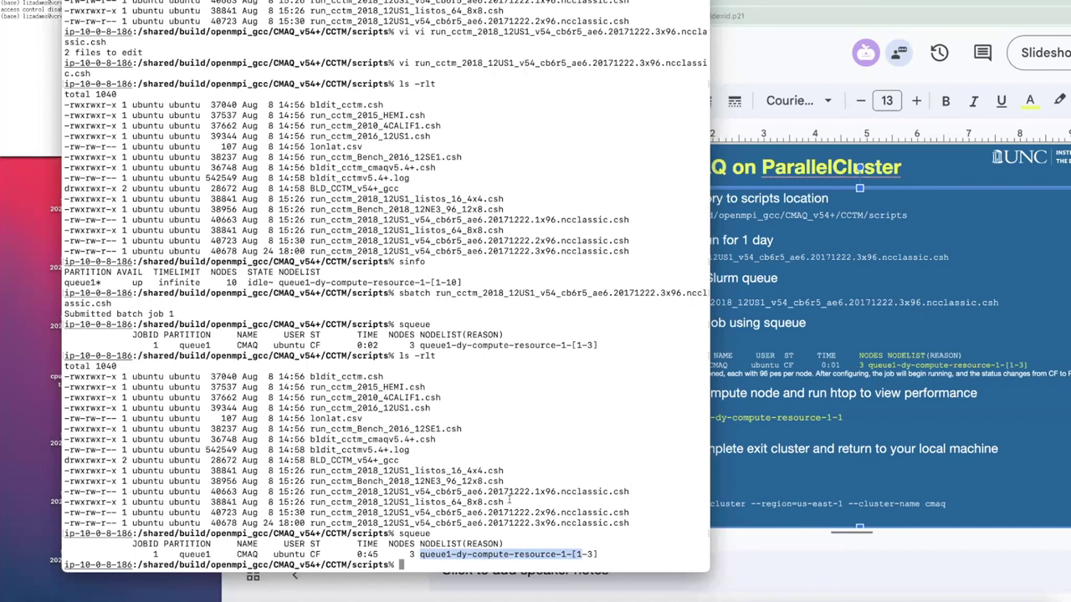
Reposition the slides window to show the whole slide, then query the job queue once more with "squeue"
click(933, 286)
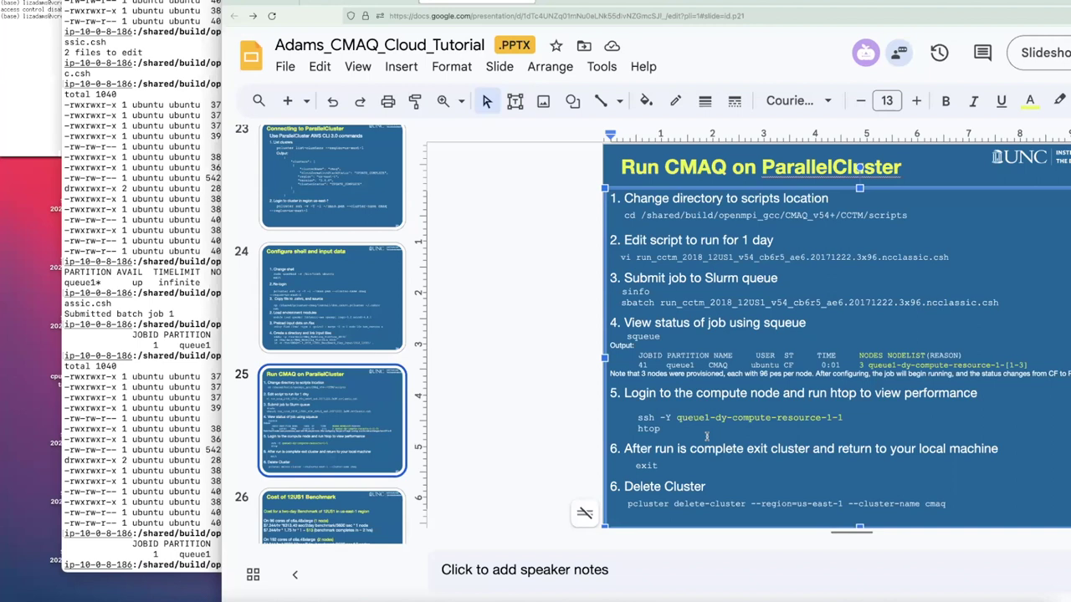
drag(281, 2, 195, 0)
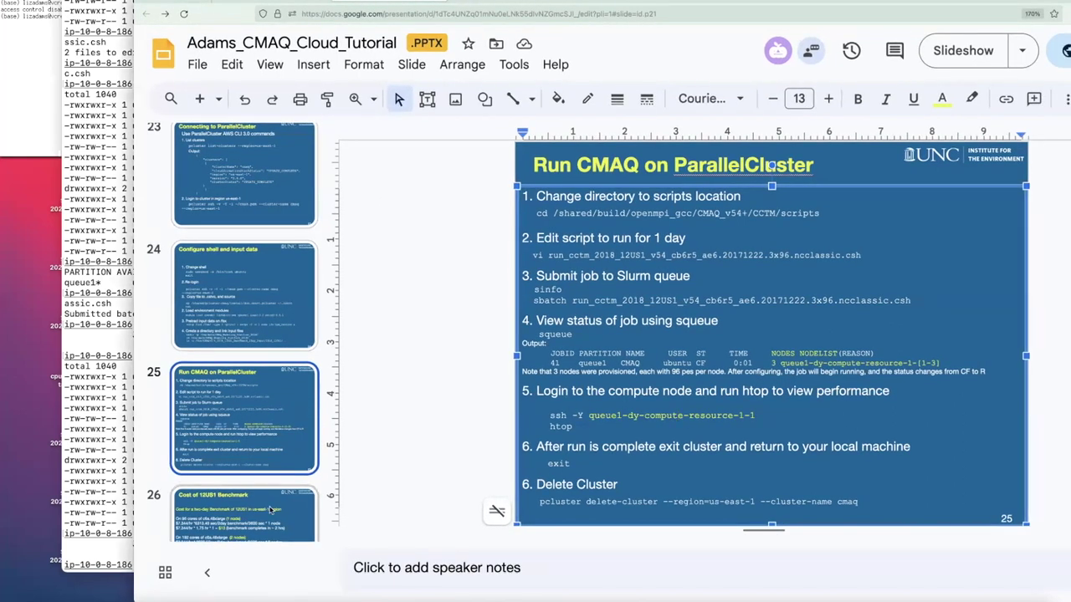
click(102, 517)
text(squeue)
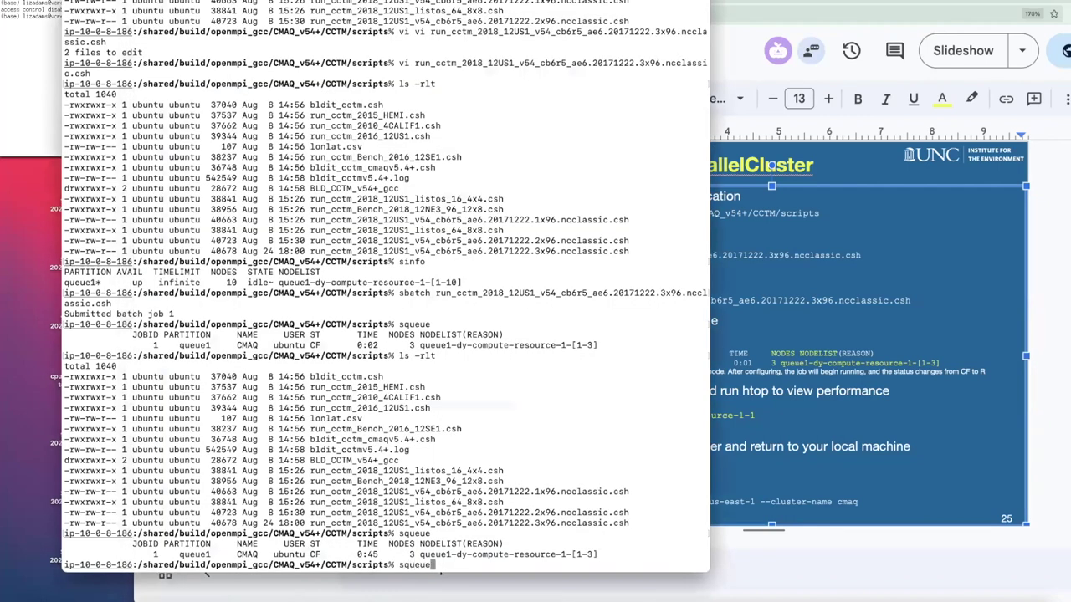
key(Return)
Reposition the browser window, switch to the AWS EC2 dashboard and open the list of running instances
click(842, 391)
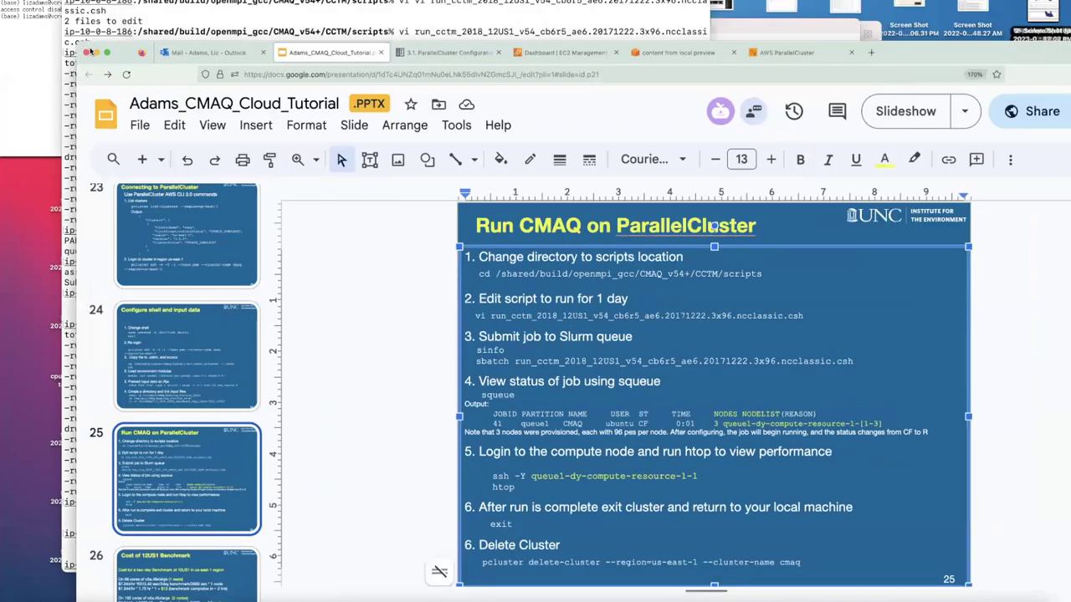
drag(602, 1, 510, 51)
click(510, 51)
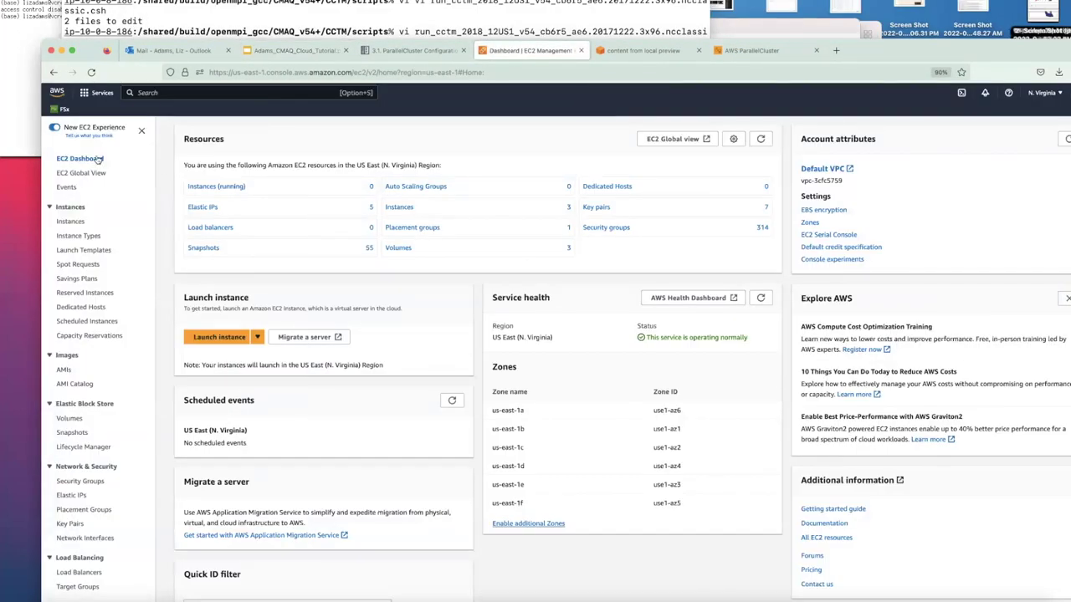
click(199, 191)
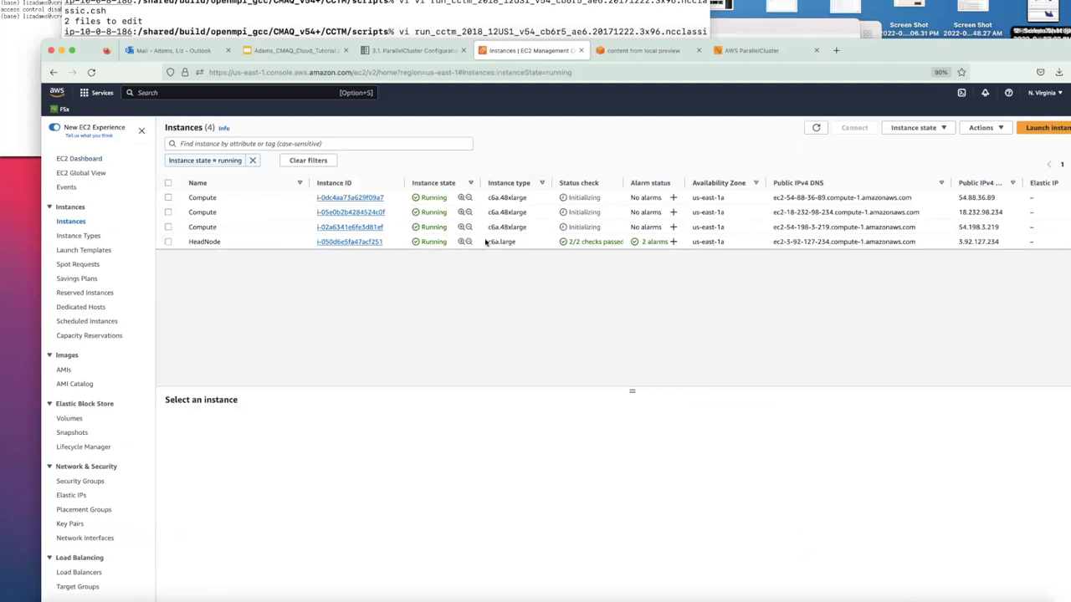
Select the HeadNode instance to show its details and highlight the instance types of the Compute instances
double_click(425, 241)
click(568, 241)
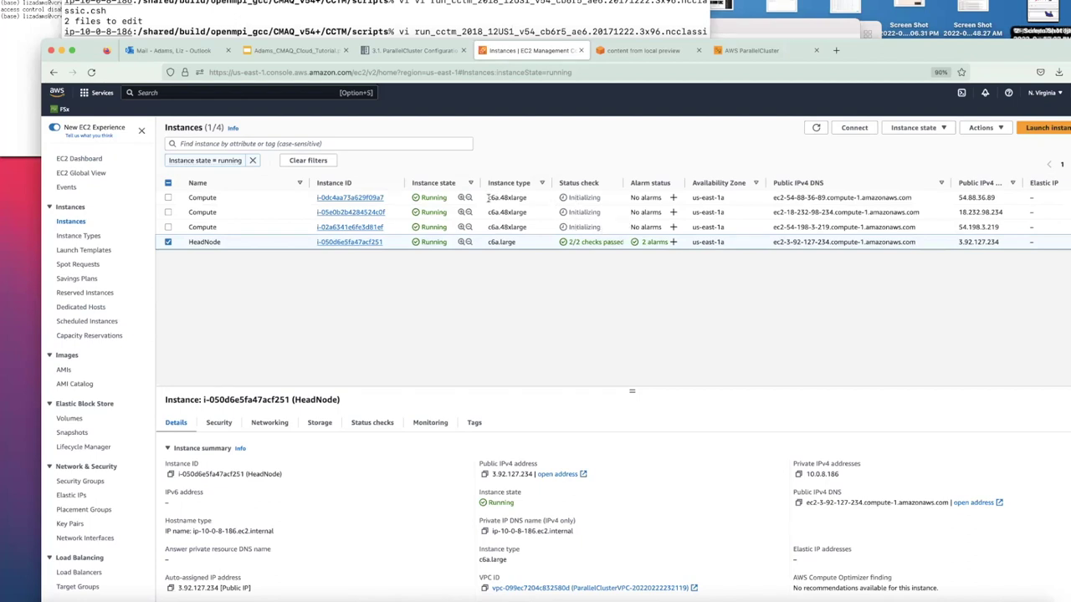
drag(521, 200, 555, 216)
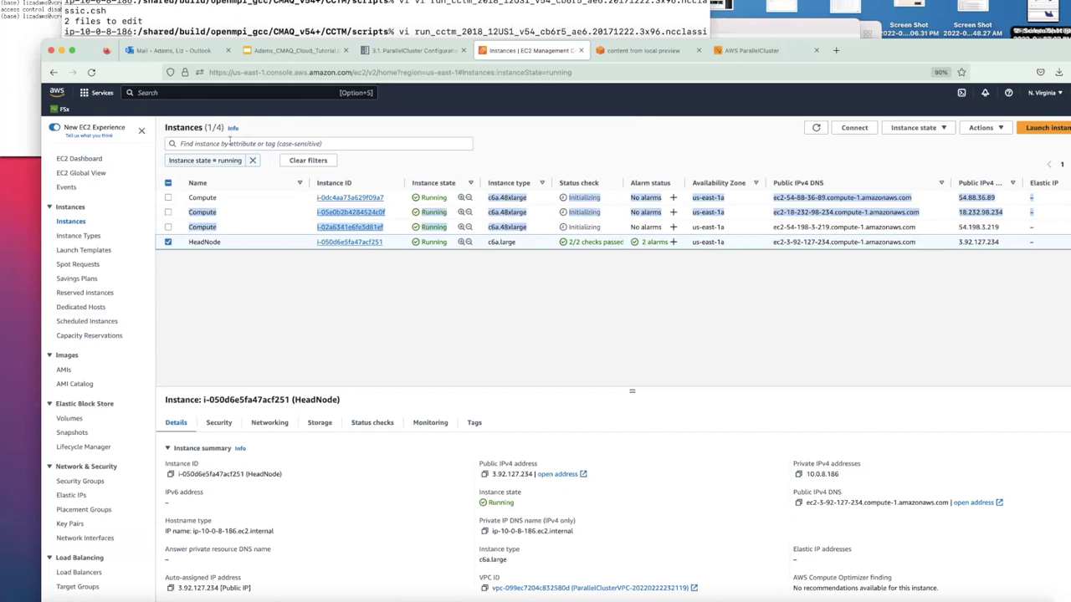
Reposition the browser window beside the terminal and select the first Compute instance in the EC2 list to show its details
drag(91, 53, 227, 33)
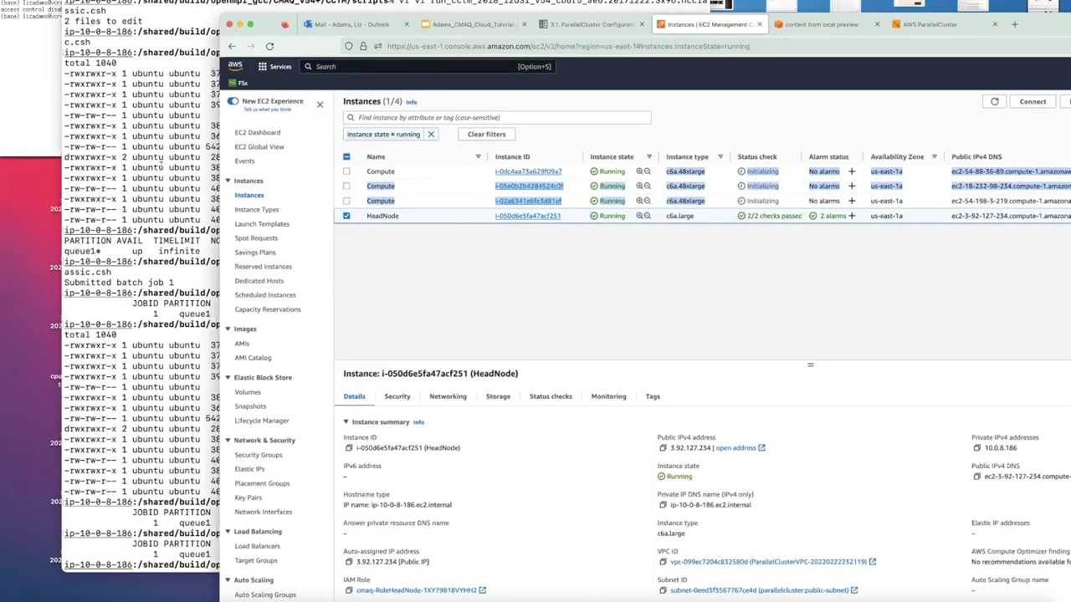
click(164, 167)
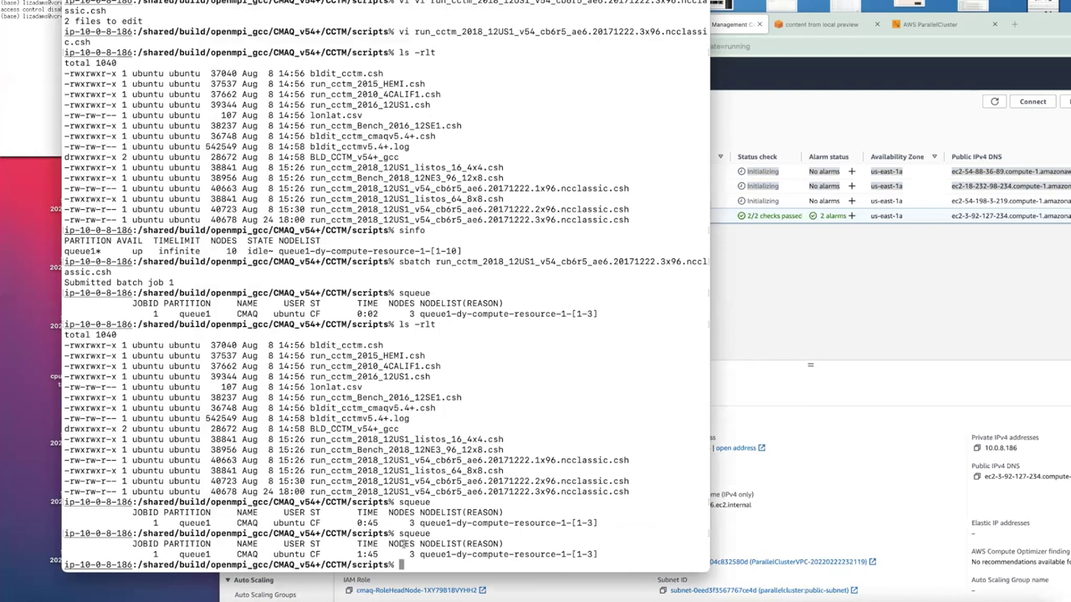
click(759, 367)
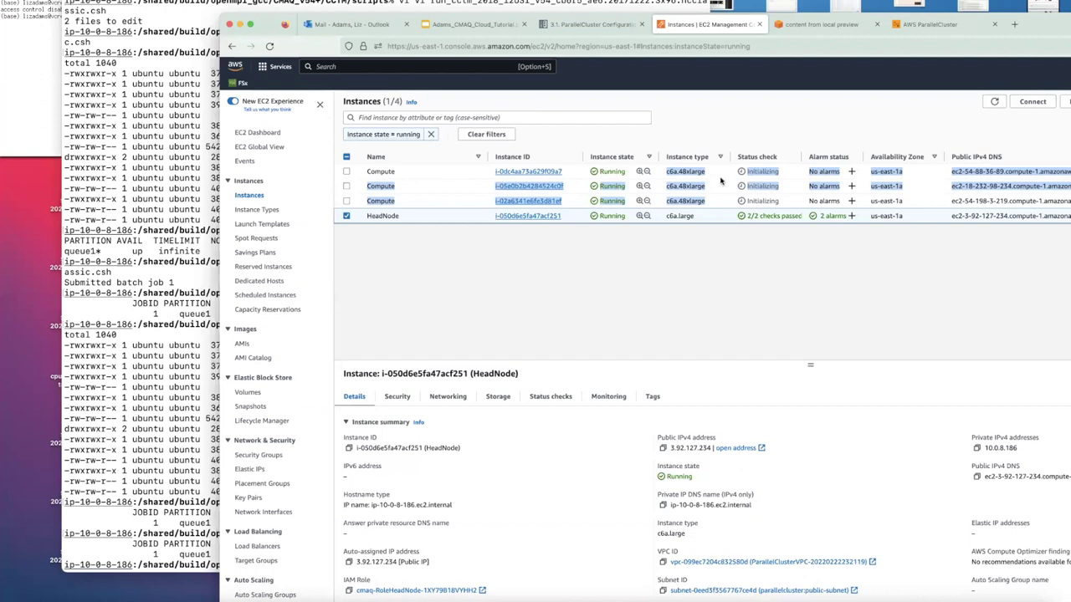
double_click(263, 23)
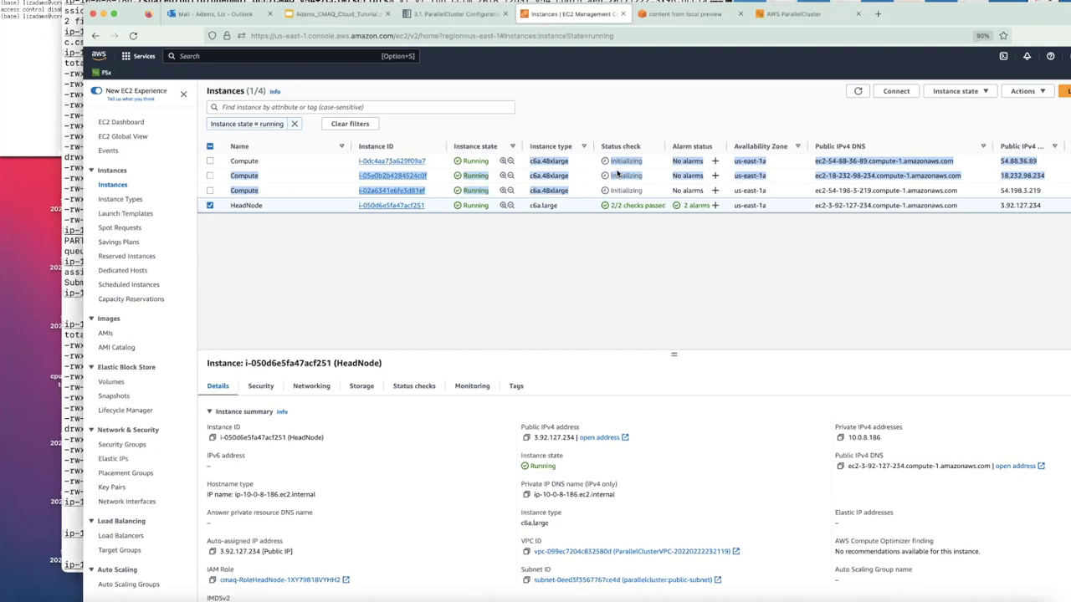
click(530, 160)
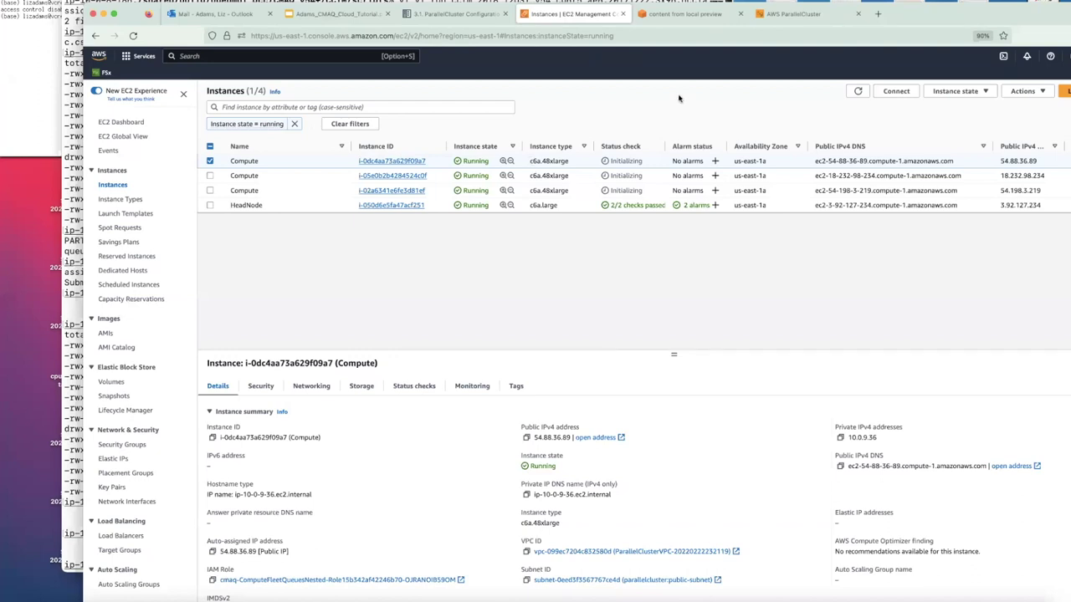
Switch to the AWS ParallelCluster page to view the cmaq cluster's instances, then rerun "squeue" in the terminal
click(686, 13)
click(793, 14)
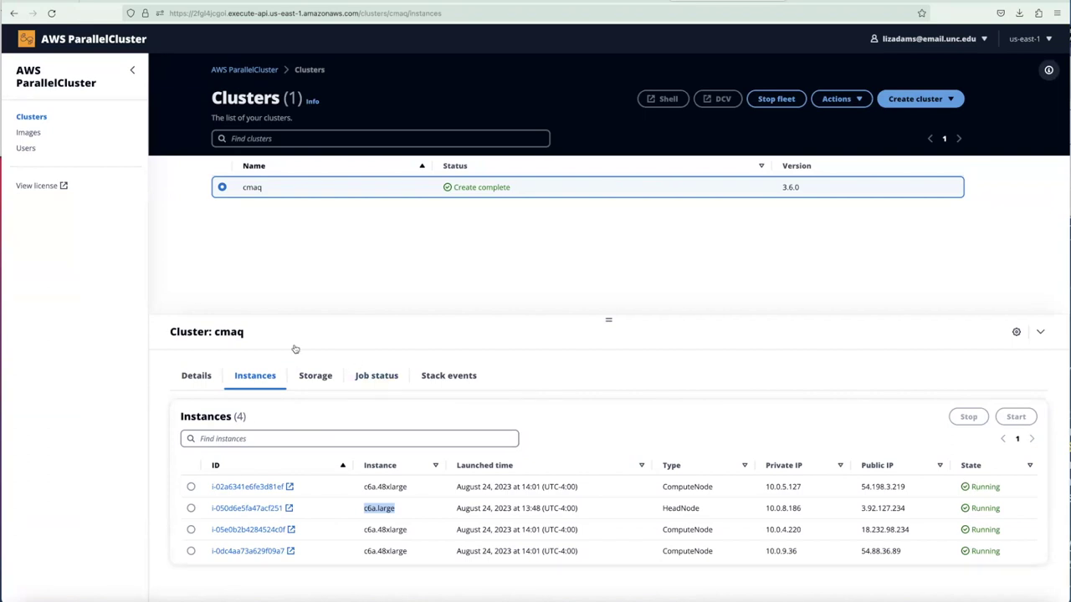
key(super+Tab)
text(squeue)
key(Return)
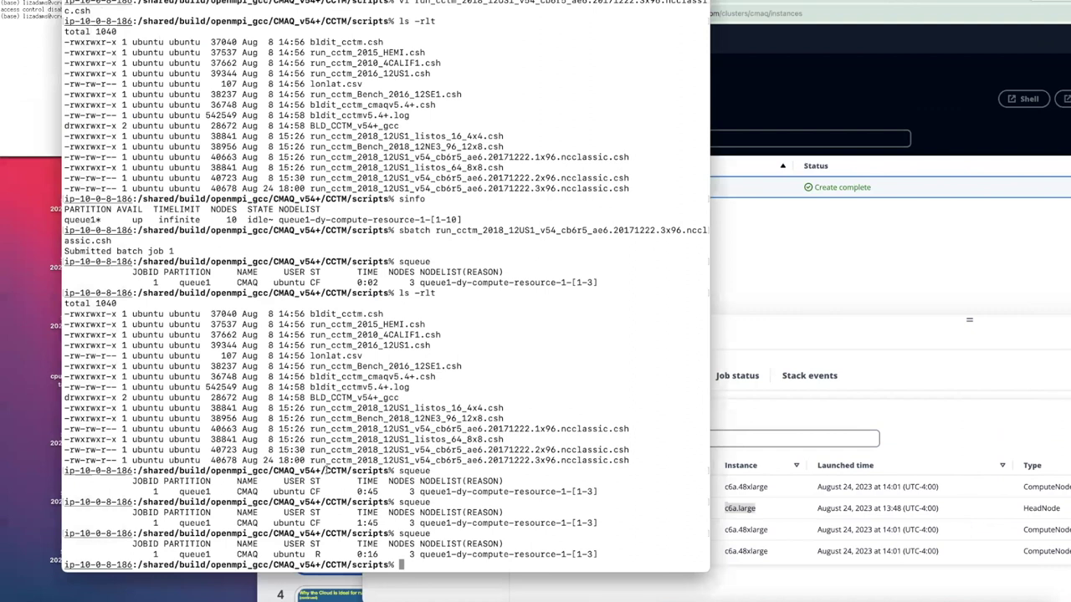
List the scripts folder with "ls -rlt", show the last 30 lines of the 3x96.log run log and highlight the processing start line
text(ls -rlt)
key(Return)
text(tail -n 30)
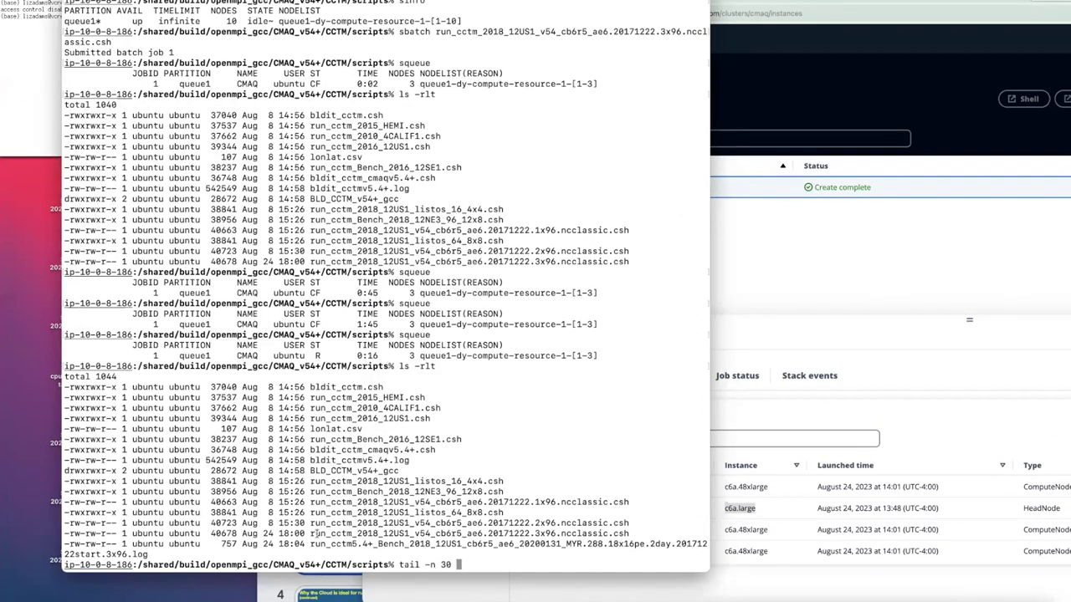
drag(310, 543, 149, 554)
text(run_cctm5.4+_Bench_2018_12US1_cb6r5_ae6_20200131_MYR.288.18x16pe.2day.20171222start.3x96.log)
key(Return)
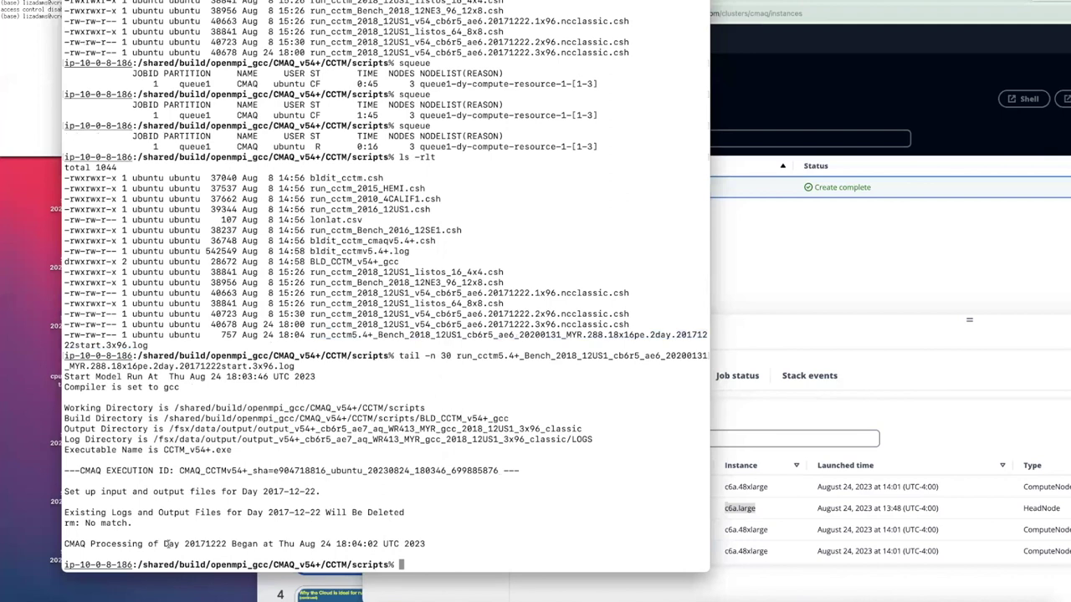
drag(89, 544, 431, 544)
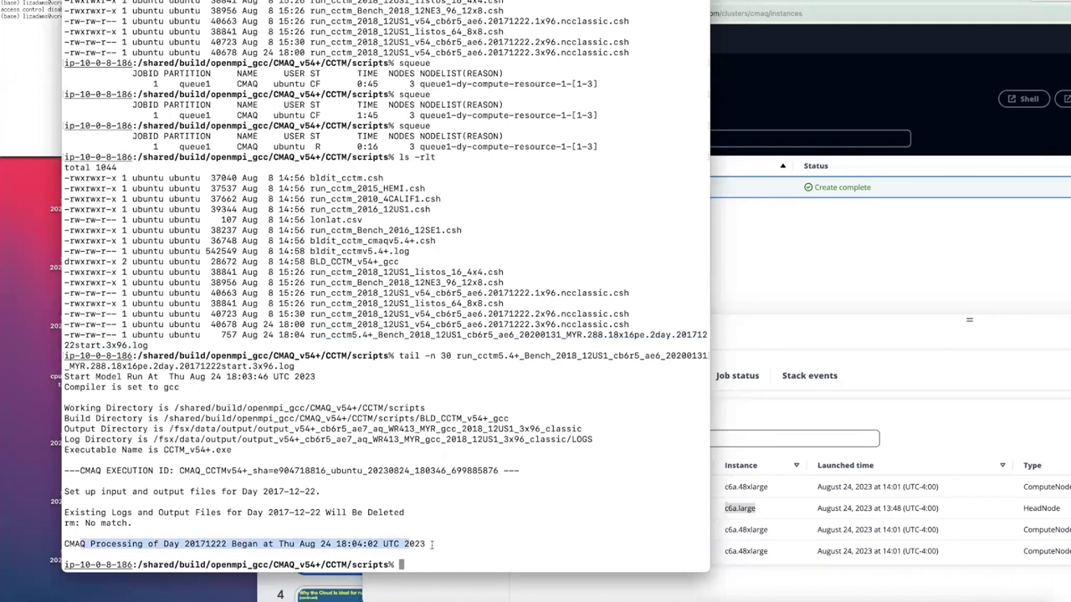
Repeat the 30-line tail of the run log before and after another "ls -rlt" listing, and highlight the newest log output
key(Up)
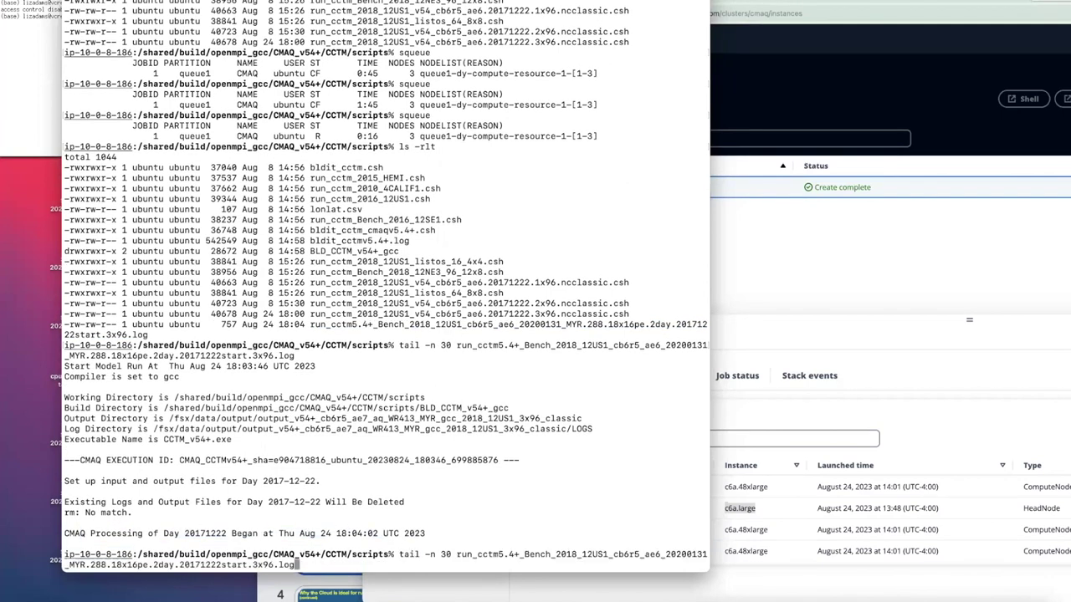
key(Return)
text(ls -rlt)
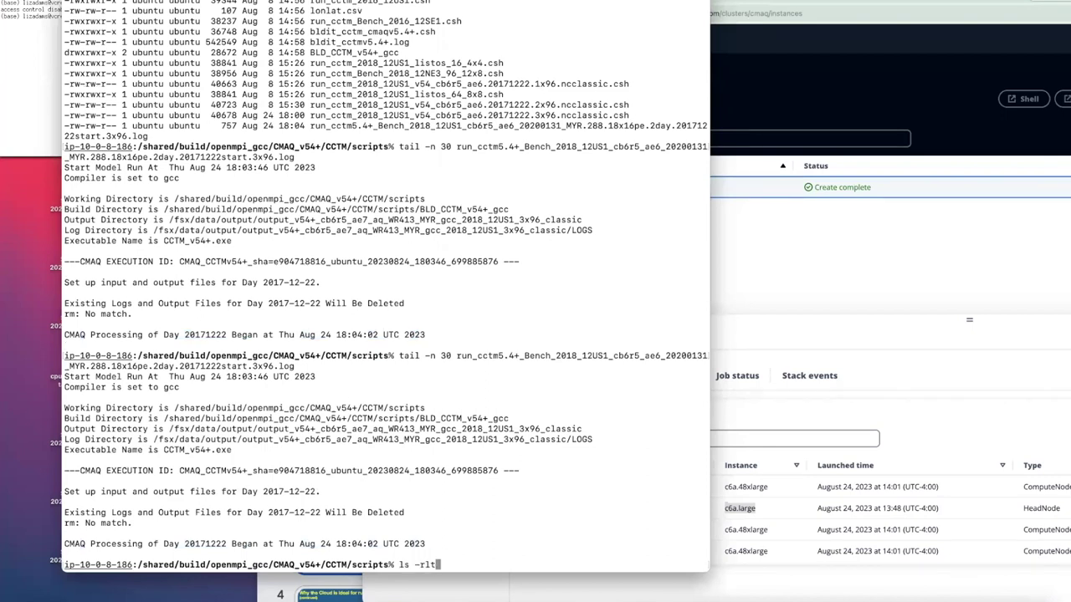
key(Return)
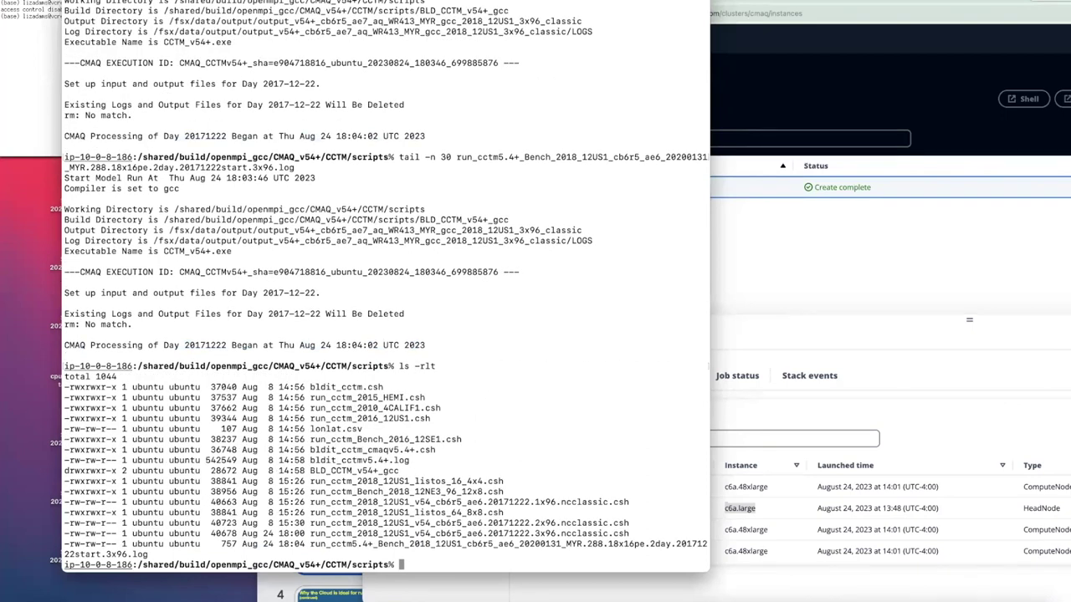
key(Up)
key(Up)
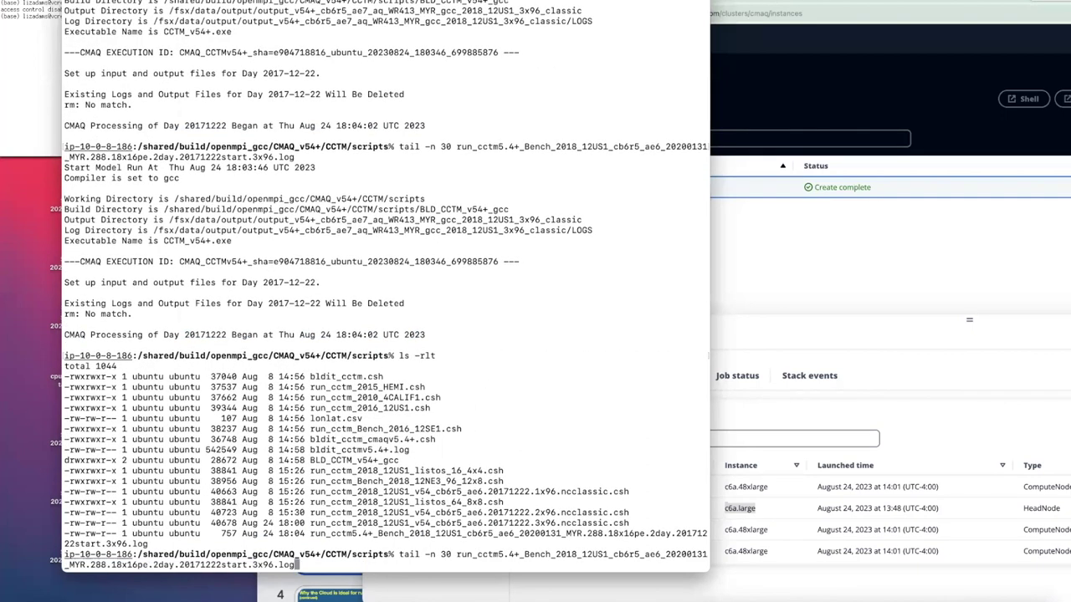
key(Return)
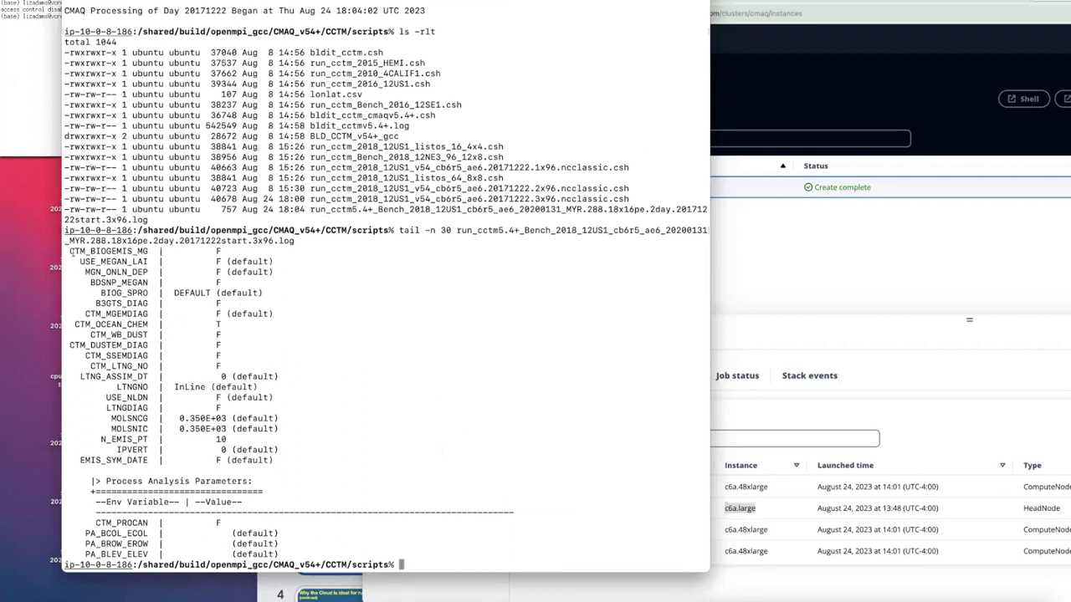
drag(73, 251, 320, 556)
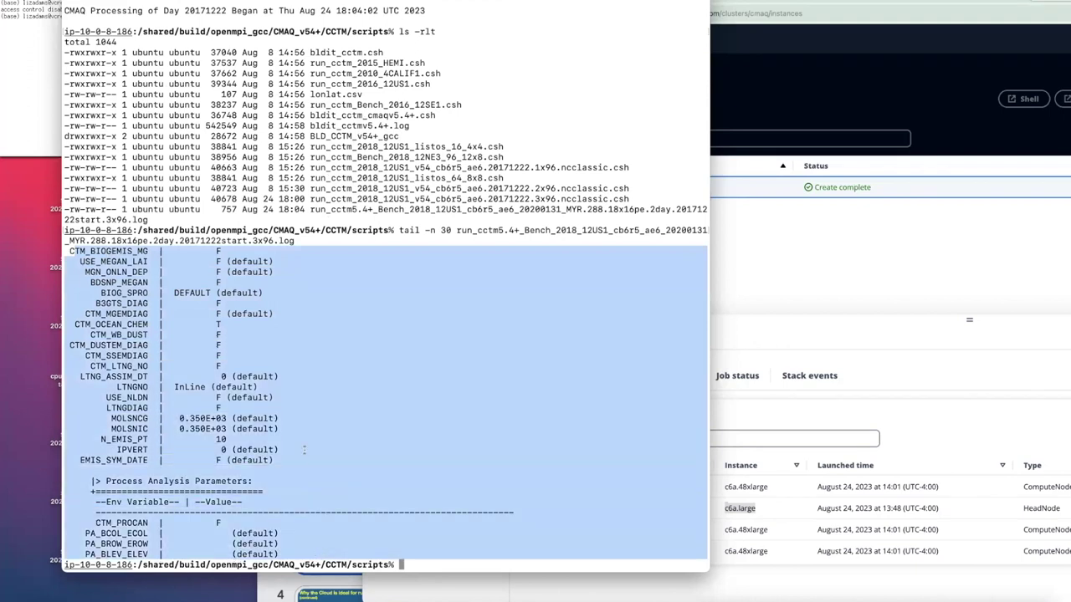
List the files with "ls -lrt", run "sinfo" and highlight the allocated and idle node entries
text(ls -l)
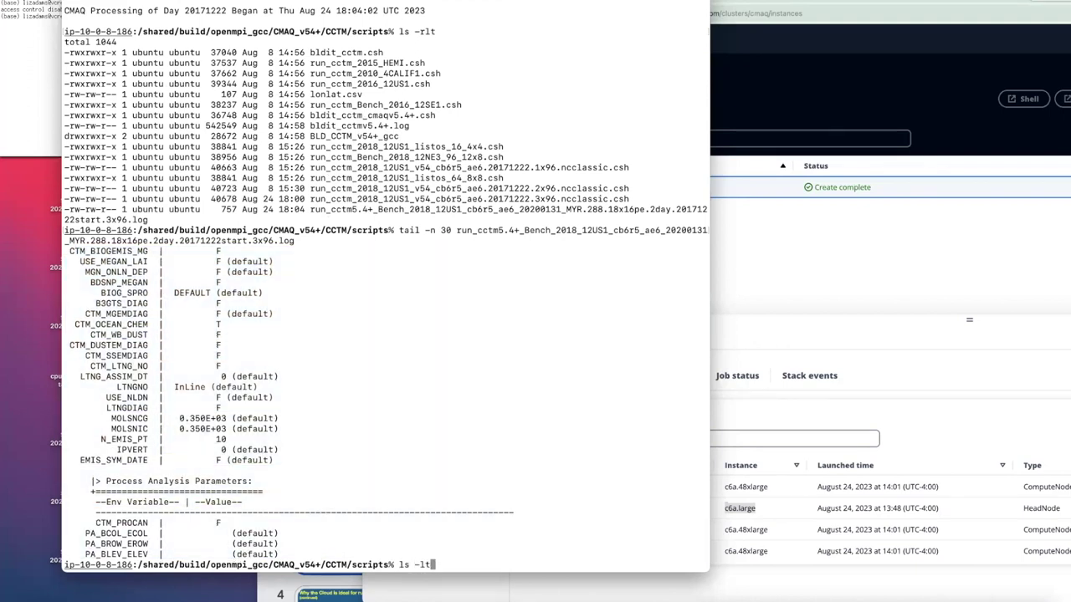
text(rt)
key(Return)
text(sinfo)
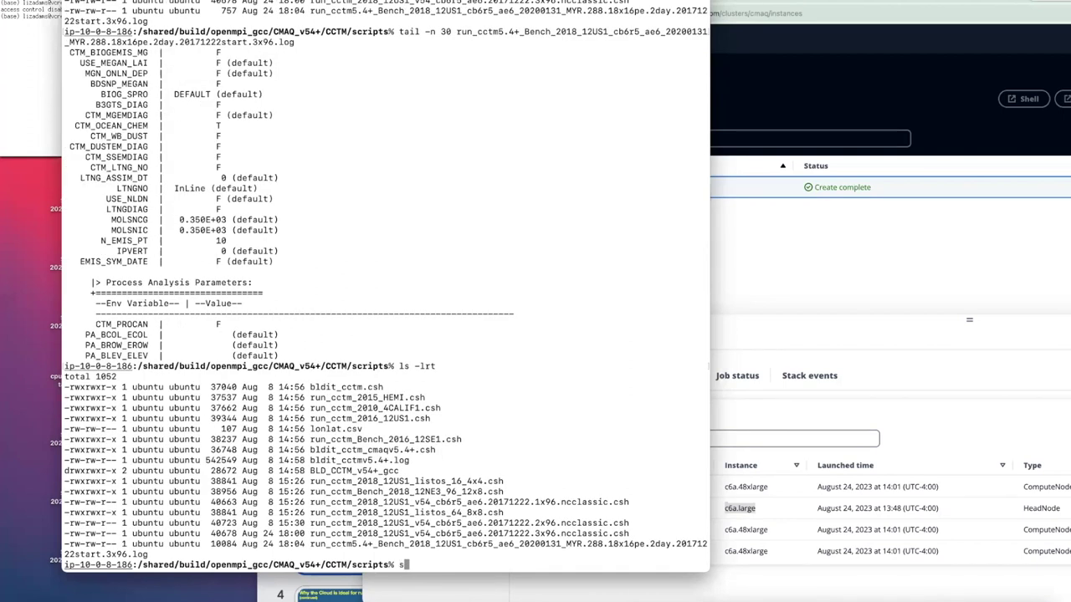
key(Return)
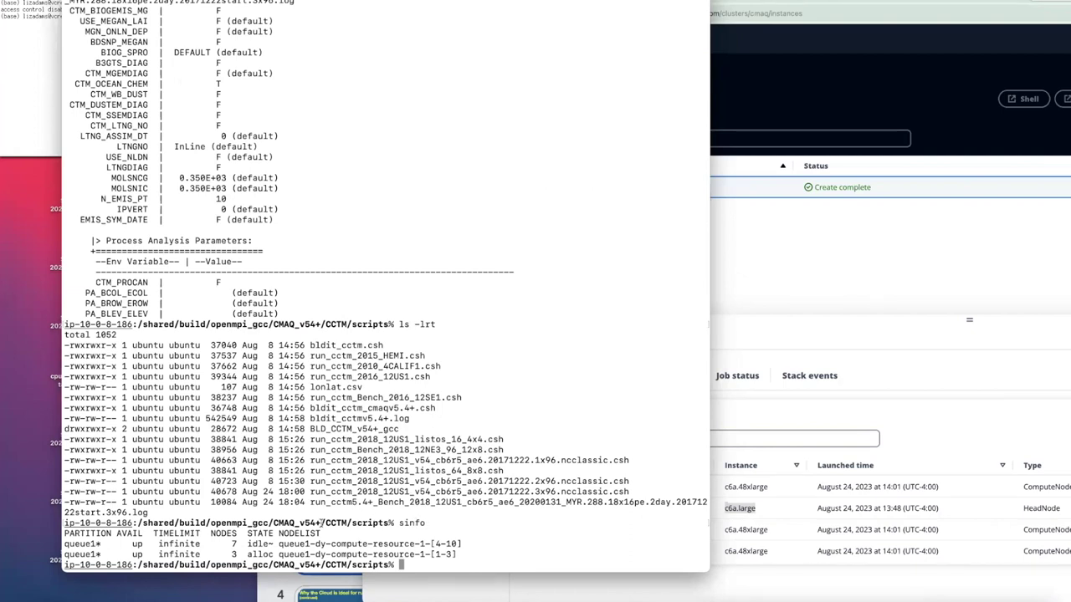
drag(215, 554, 459, 554)
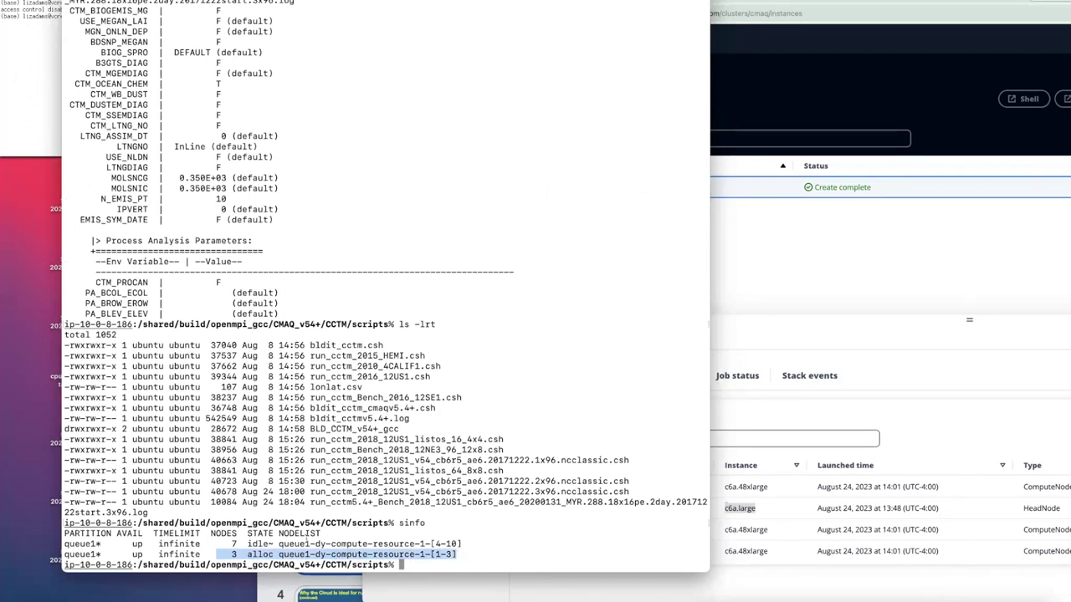
drag(232, 544, 468, 543)
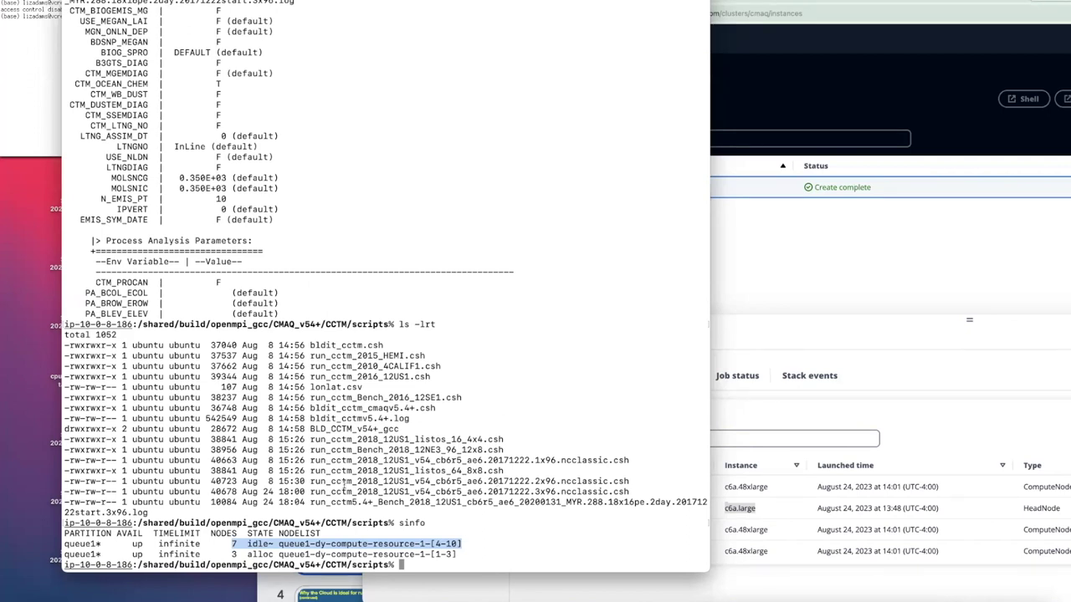
Submit the second job to Slurm with "sbatch run_cctm_2018_12US1_v54_cb6r5_ae6.20171222.2x96.ncclassic.csh"
drag(310, 481, 629, 482)
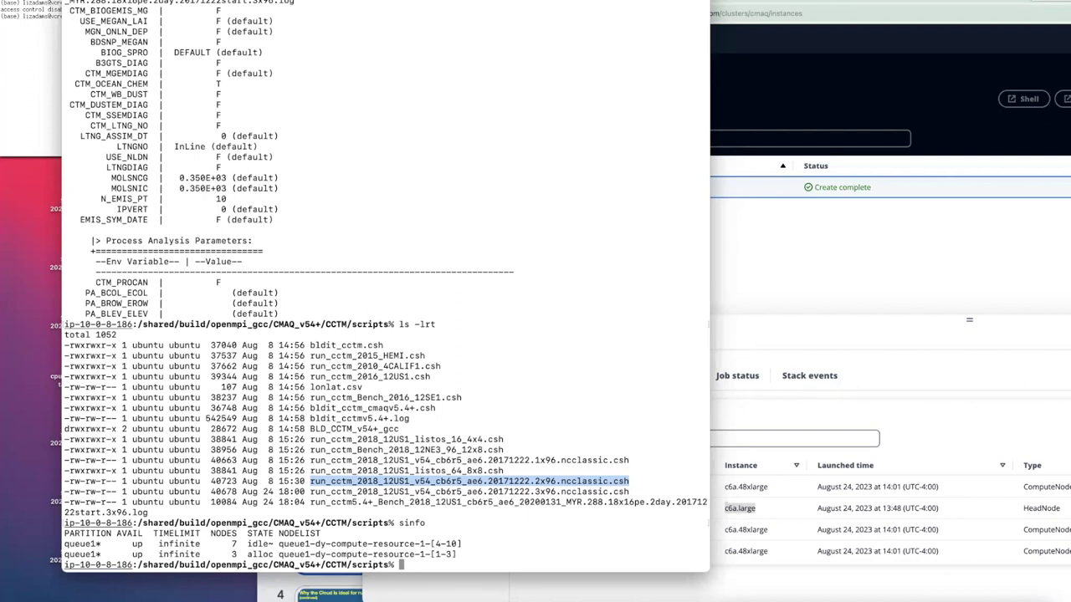
text(sbatch)
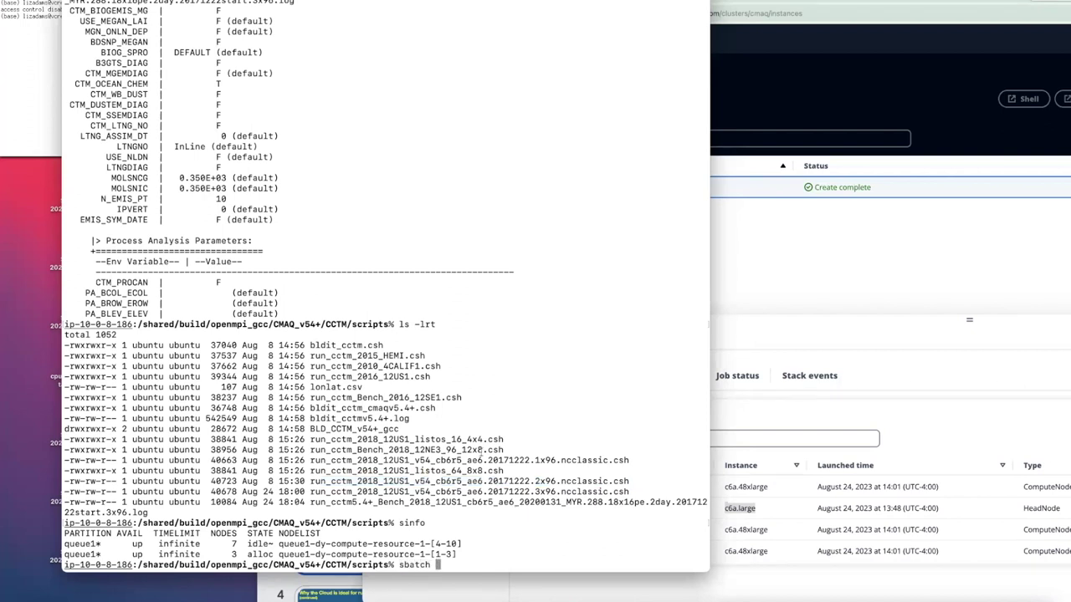
drag(311, 481, 629, 481)
key(super+c)
key(super+v)
key(Return)
Query the job queue with "squeue" and highlight the node count and node names of the newly submitted job
text(squeue)
key(Return)
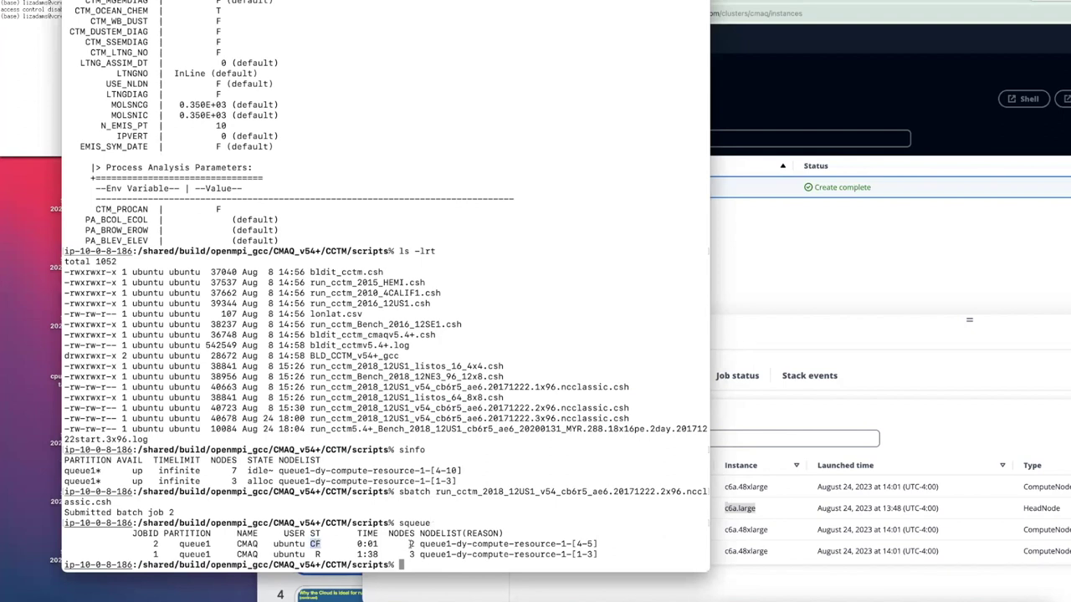
drag(410, 544, 601, 541)
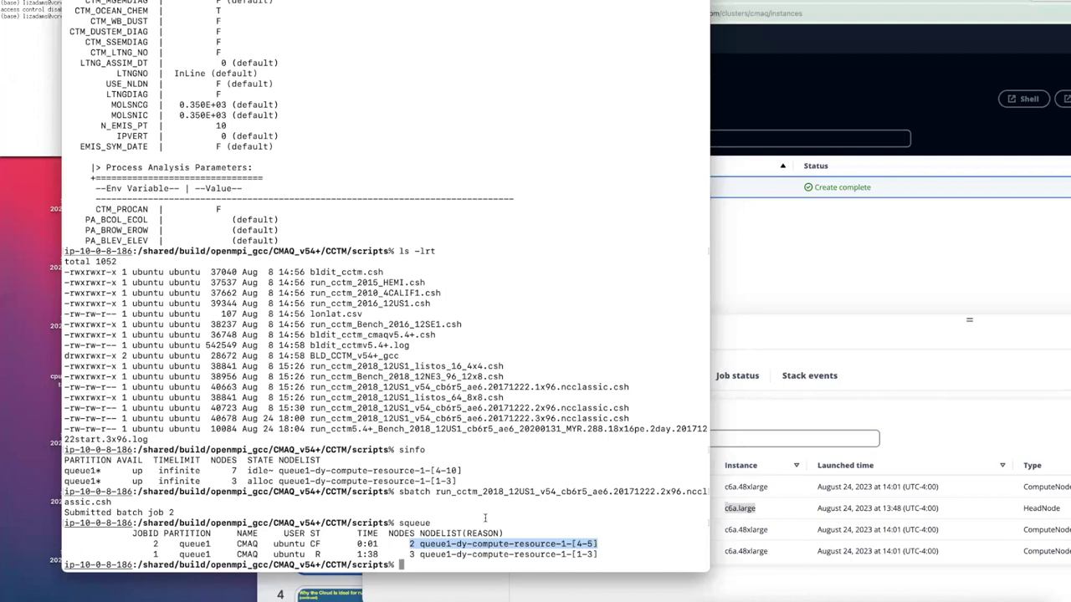
List the scripts folder again with "ls -rlt" and reload the AWS ParallelCluster page to refresh the cmaq cluster's instances
click(849, 346)
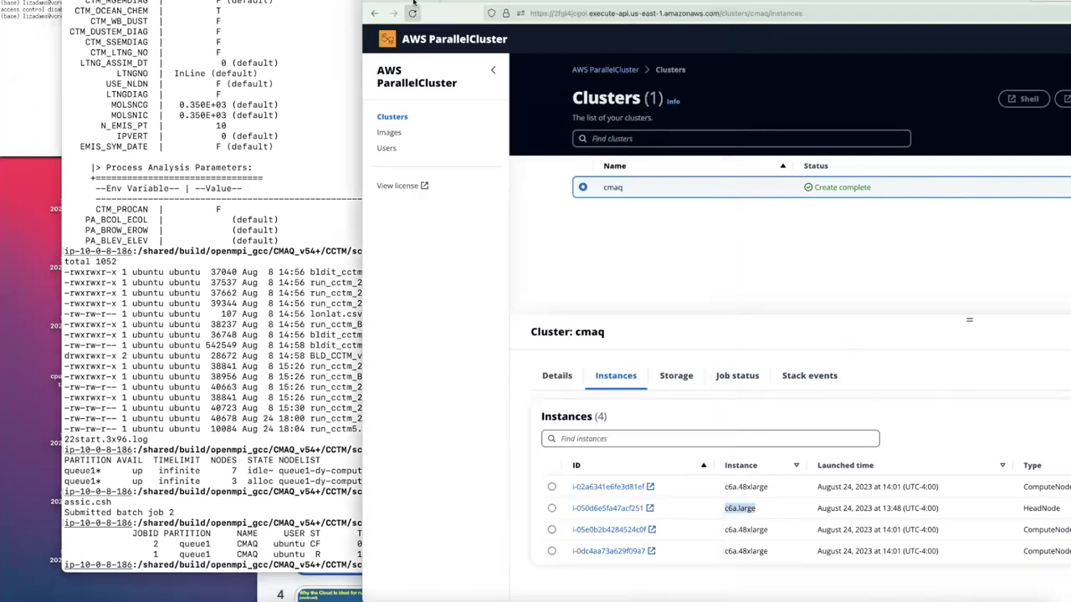
click(149, 462)
text(ls -rl)
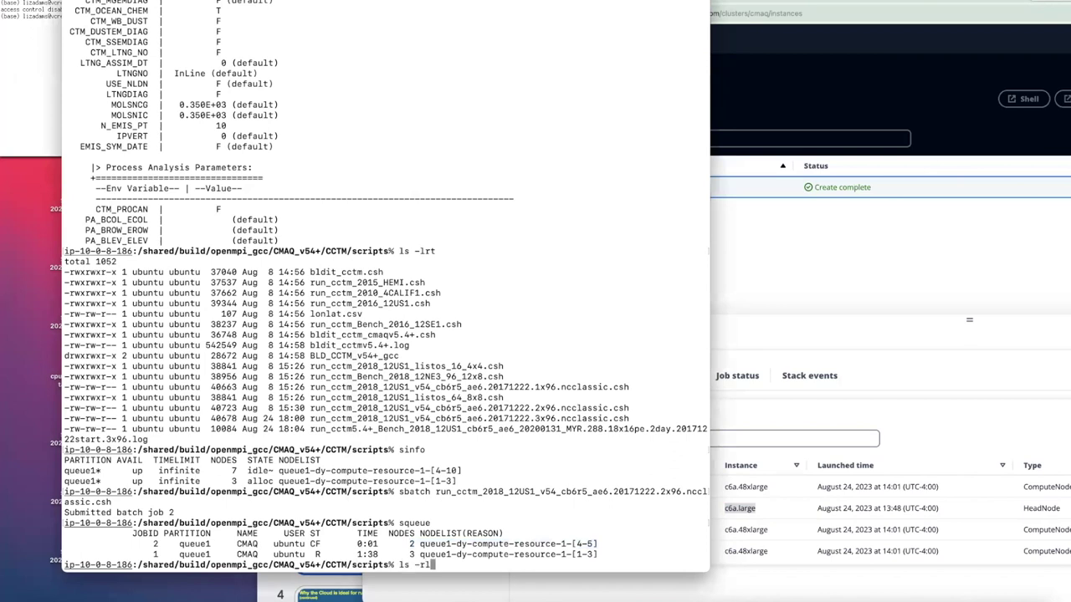
text(t)
key(Return)
click(768, 314)
click(413, 12)
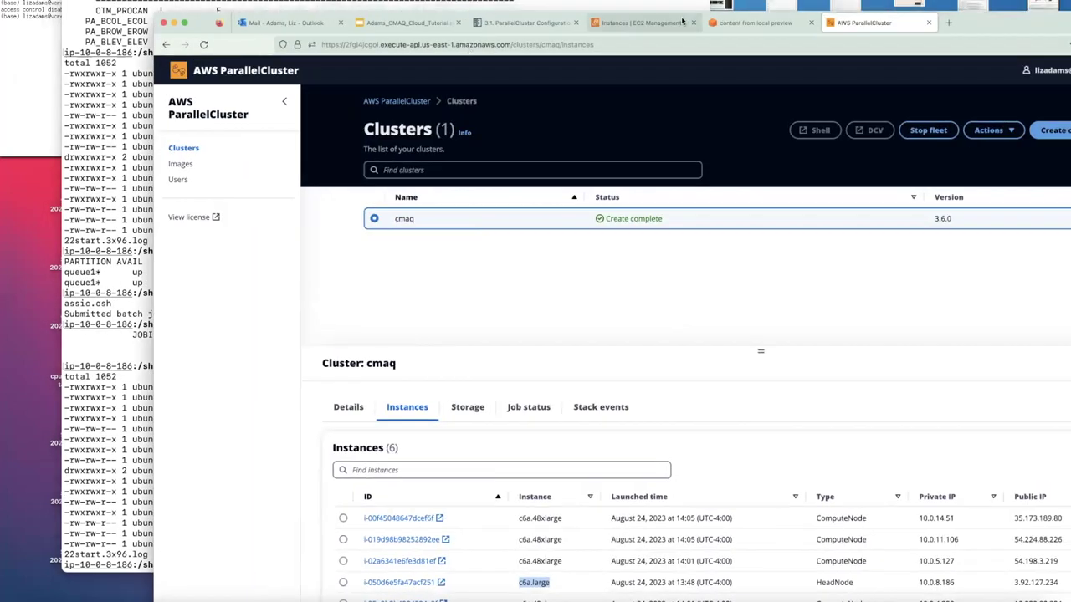
Copy the login command "ssh -Y queue1-dy-compute-resource-1-1" from slide 25 of the Adams_CMAQ_Cloud_Tutorial presentation
click(413, 22)
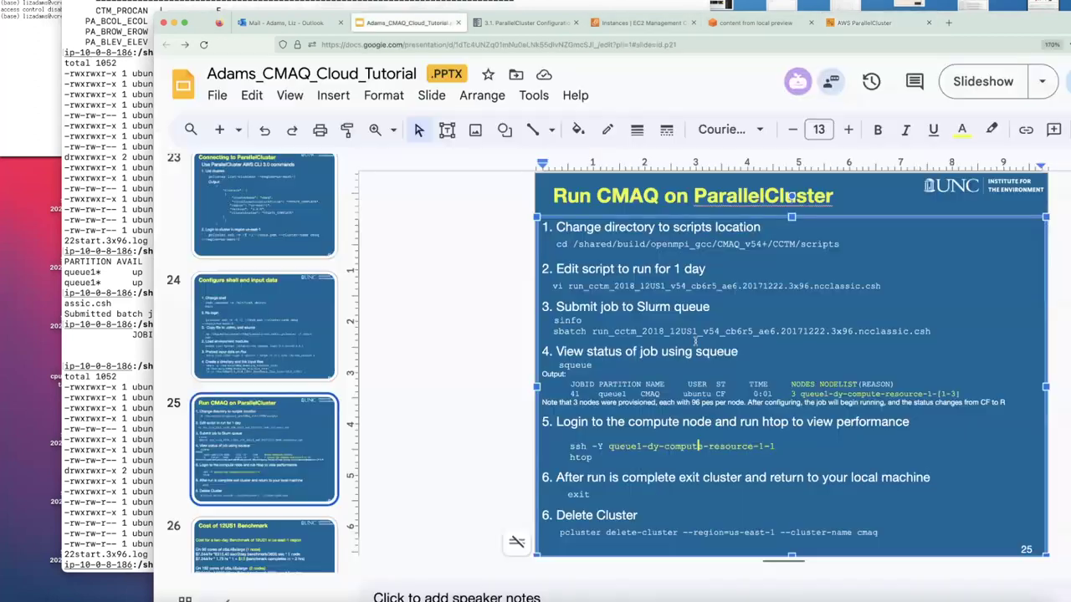
click(569, 445)
drag(568, 446, 767, 443)
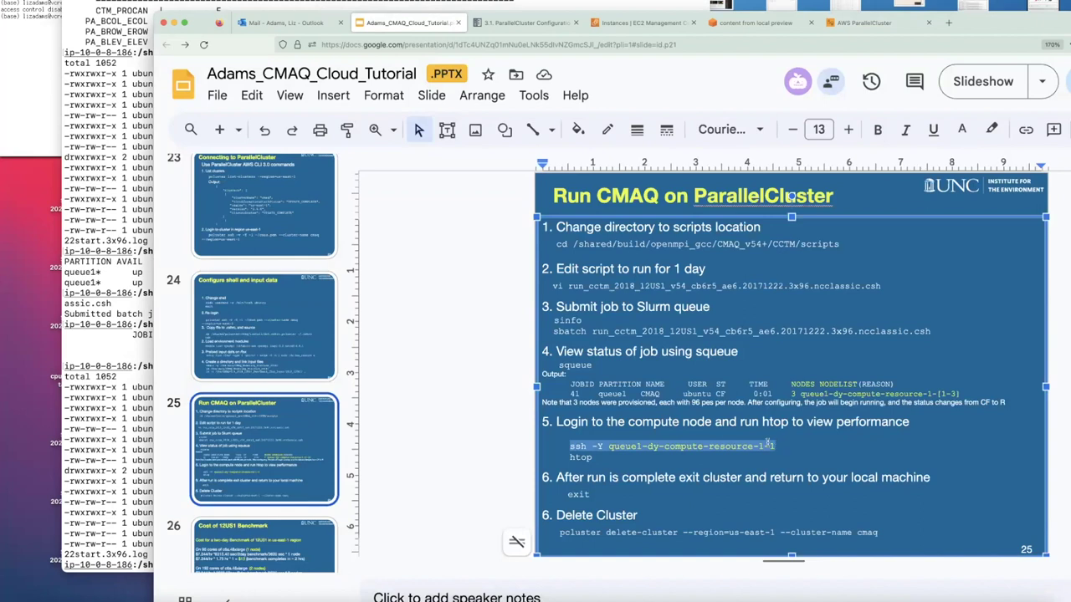
right_click(759, 444)
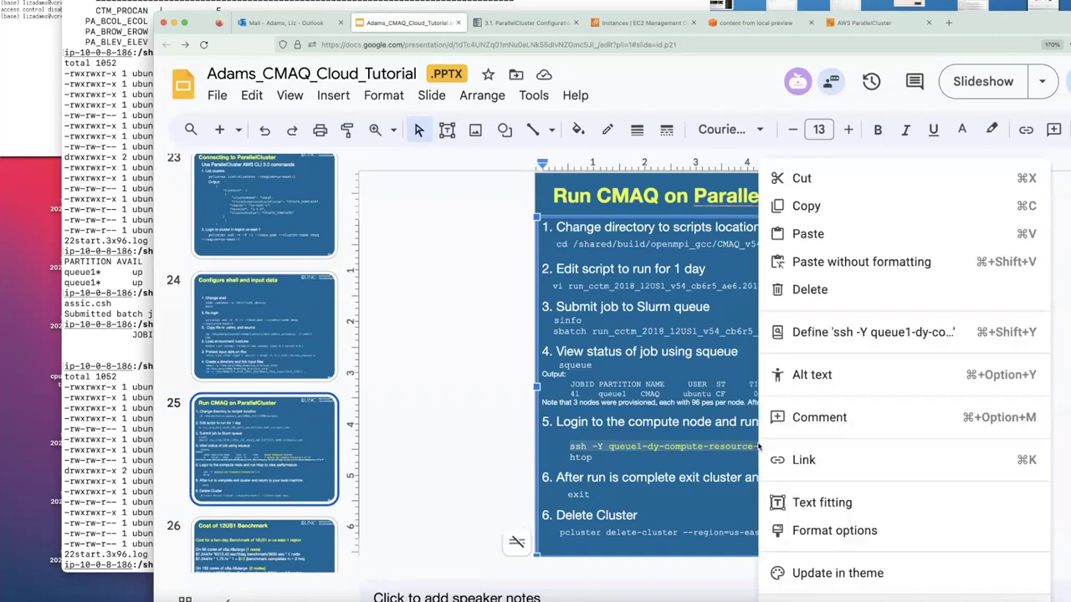
click(806, 206)
Query the job queue in the terminal with "squeue" and highlight the status, time and nodes of job 1
click(123, 498)
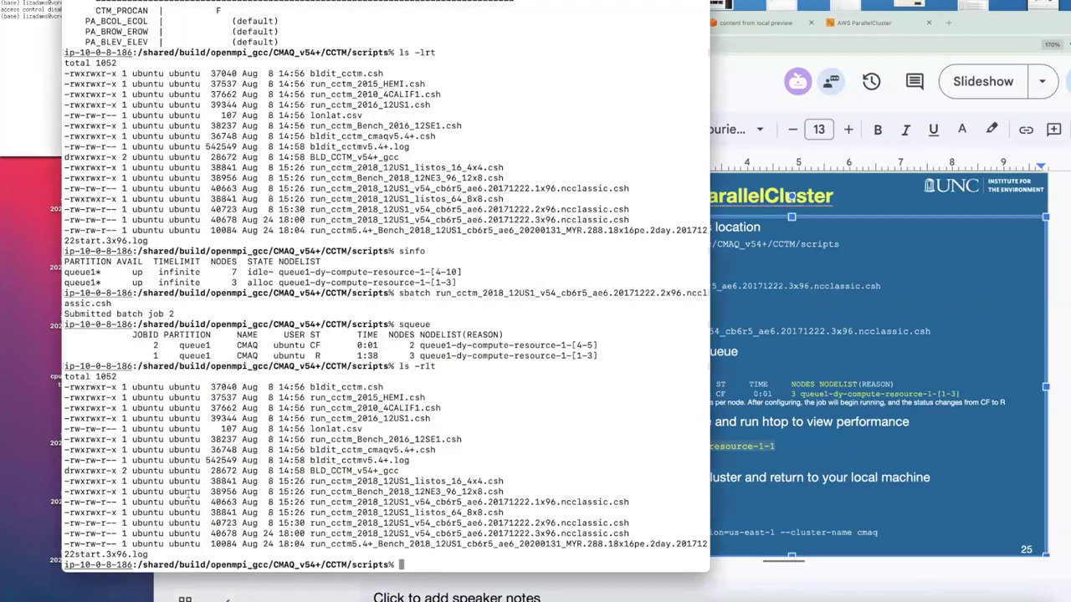
text(squeue)
key(Return)
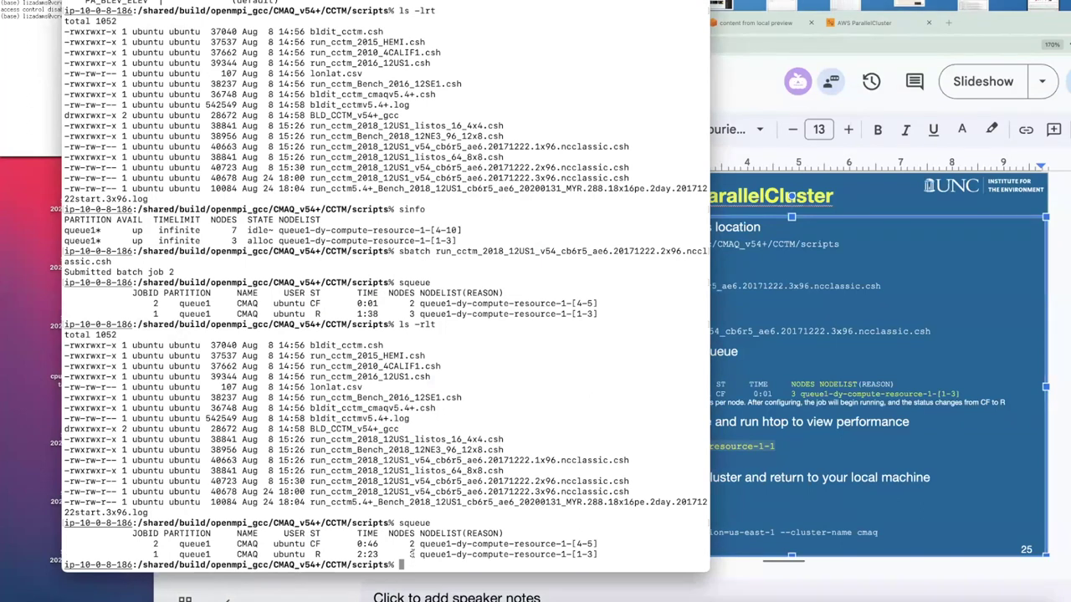
drag(314, 556, 583, 553)
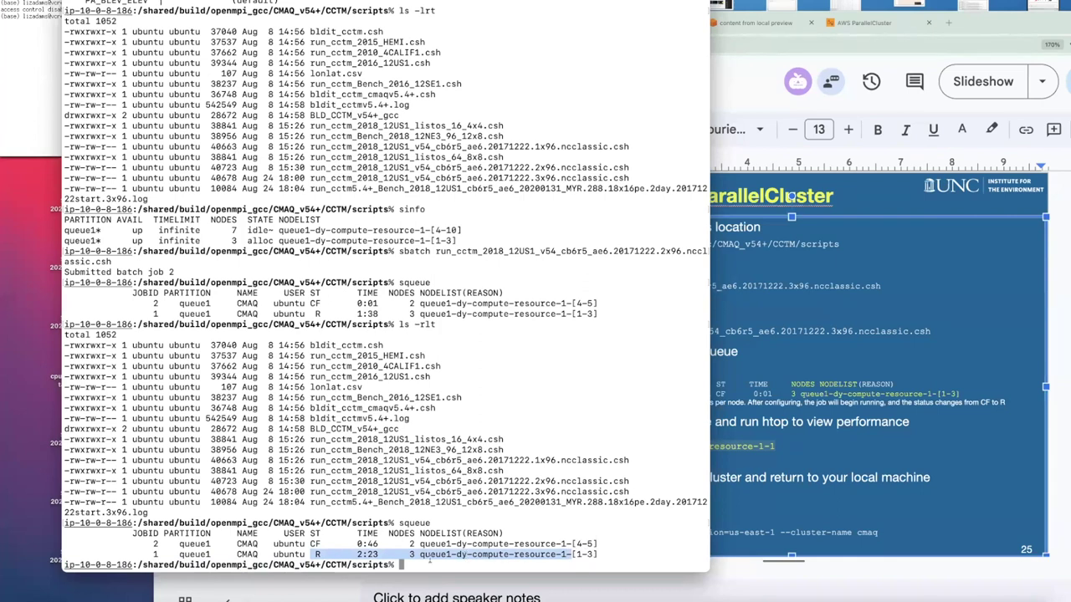
Log in to the compute node with "ssh -Y queue1-dy-compute-resource-1-1" and run "htop" to examine its core usage
key(super+v)
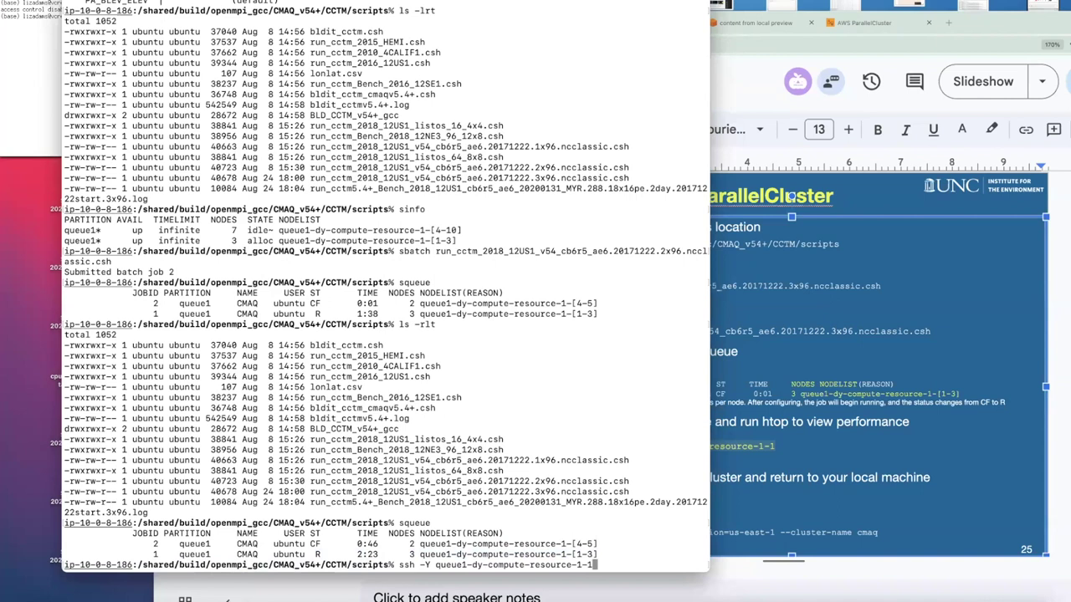
key(Return)
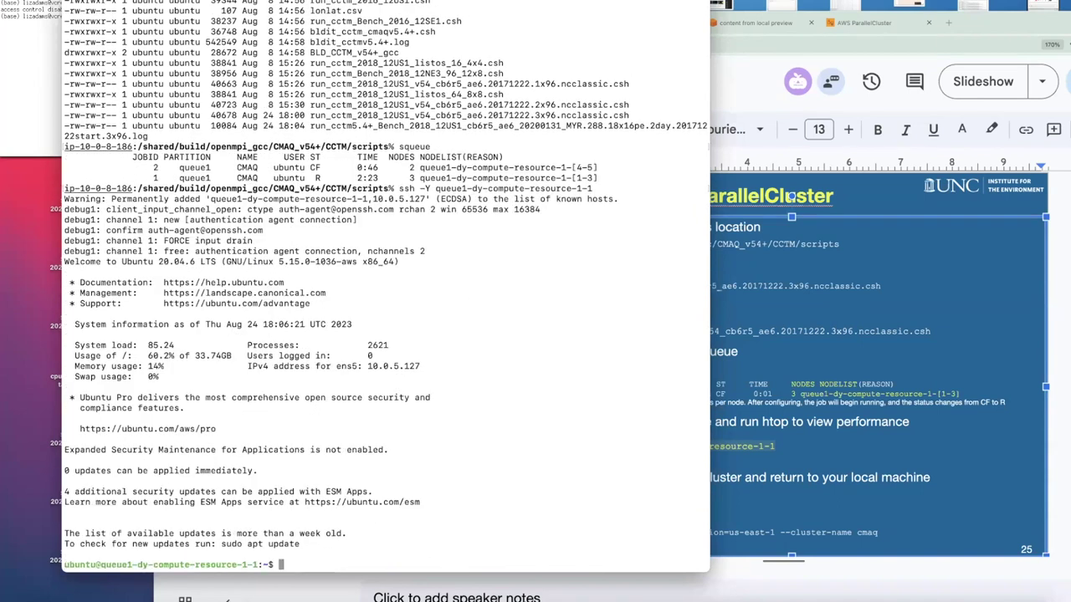
text(htop)
key(Return)
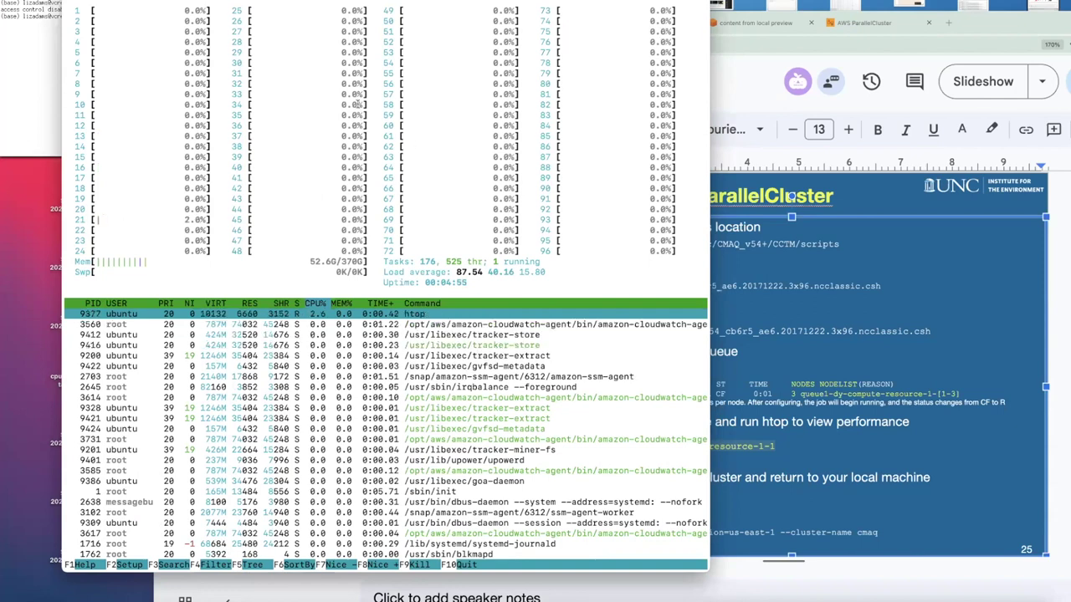
drag(88, 3, 56, 3)
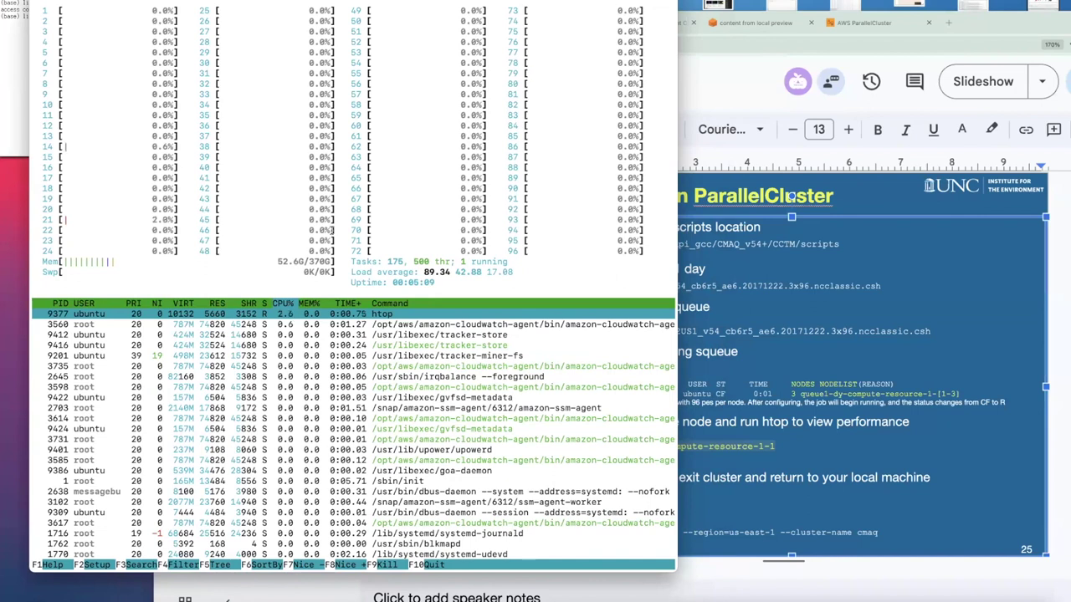
Quit htop and log out of the compute node with "exit"
key(q)
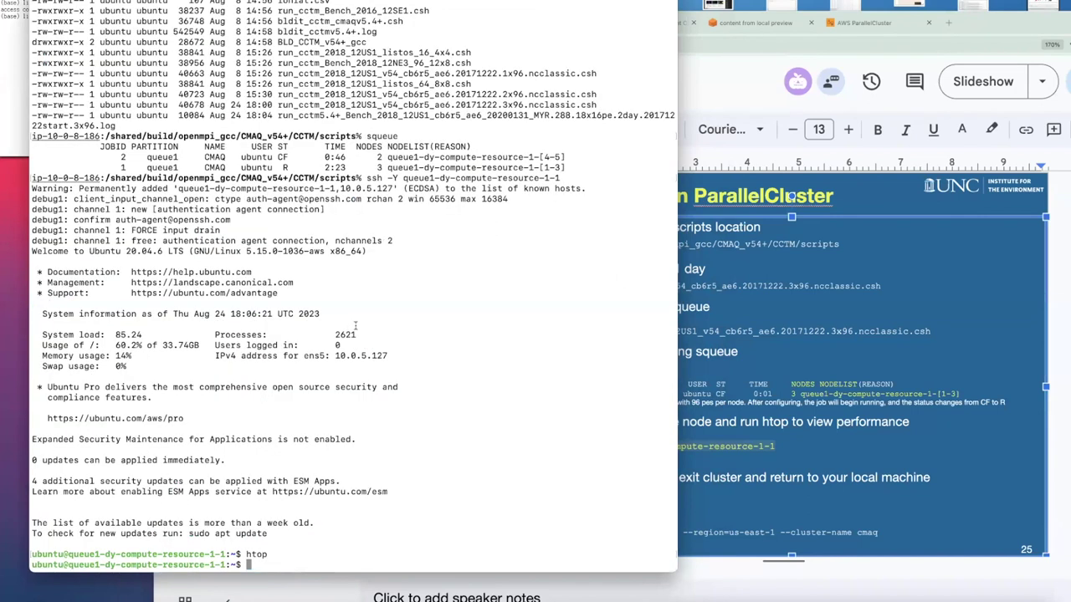
text(exit)
key(Return)
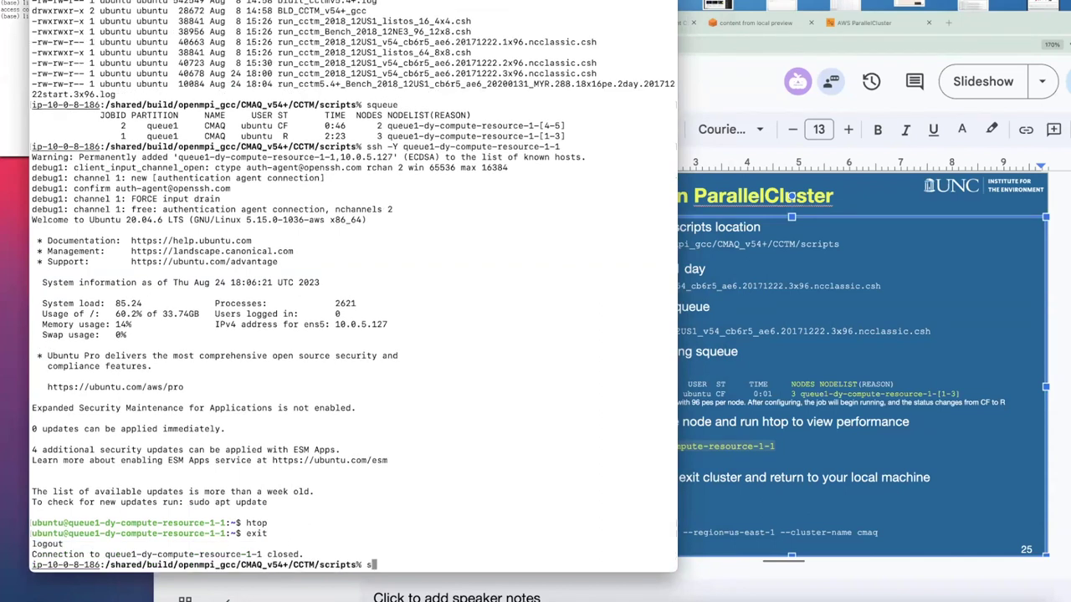
List the scripts folder with "ls -rlt" and show the last 30 lines of the 3x96 run log using "tail -n 30"
text(ls -rlt)
key(Return)
text(tail -n 30)
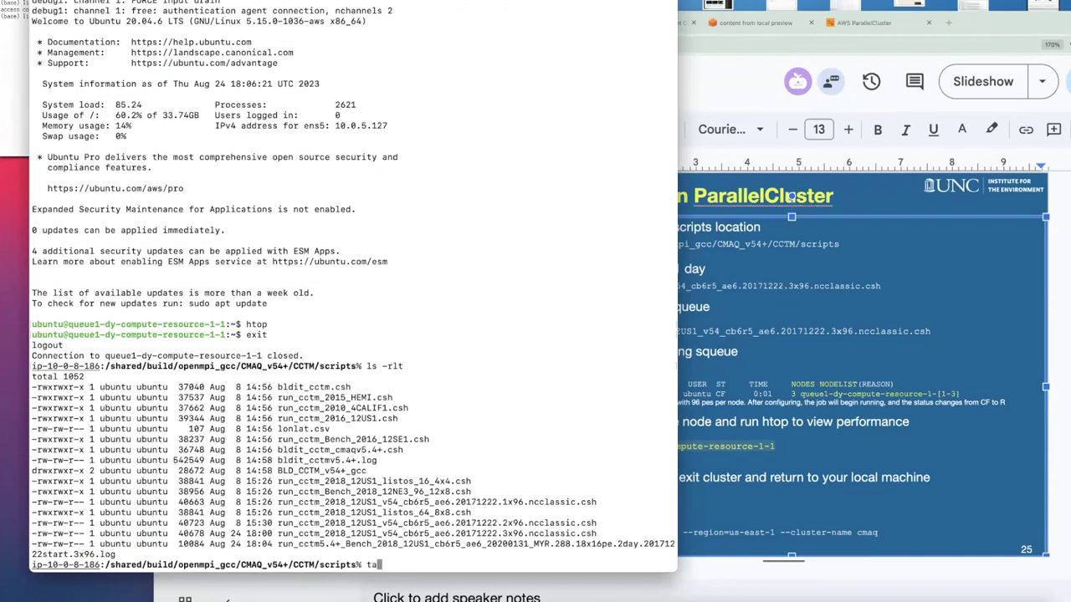
drag(277, 544, 131, 556)
key(super+v)
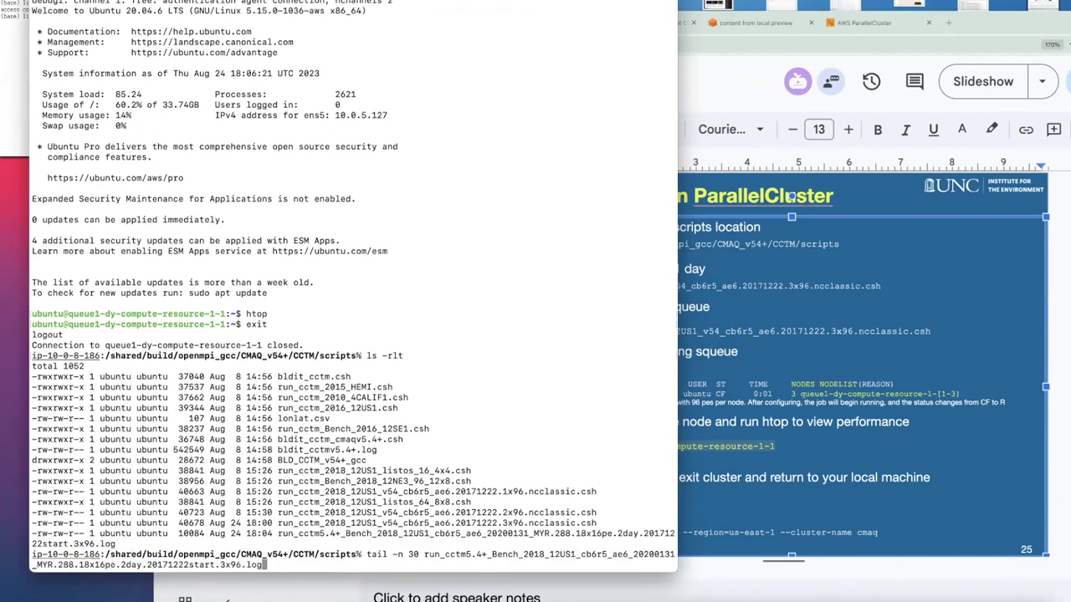
key(Return)
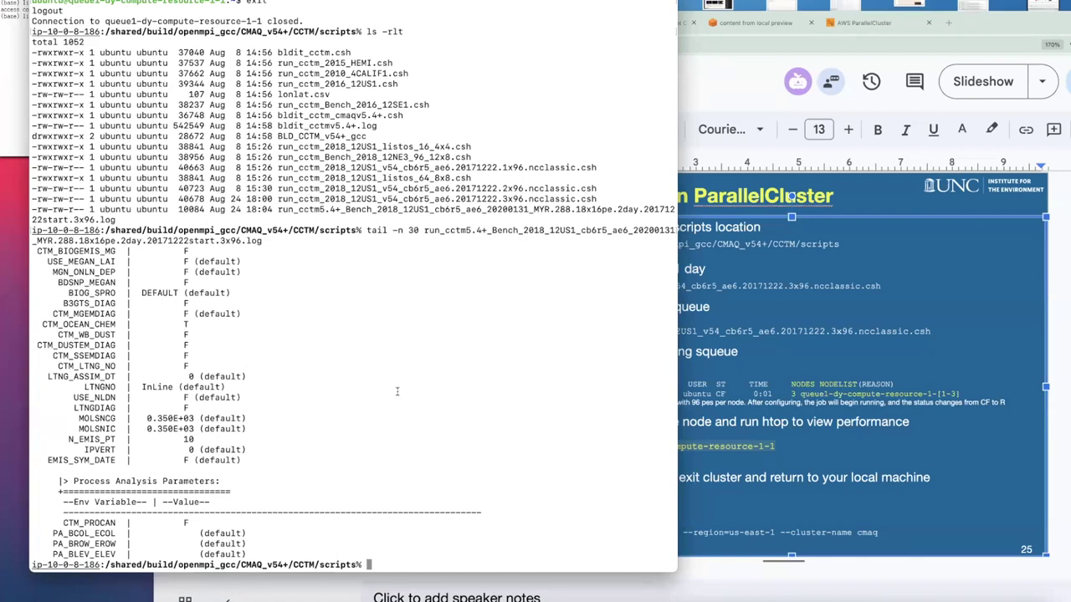
Copy the "nohup find /fsx/ -type f -print0 | xargs -0 -n 1 sudo lfs hsm_restore &" command from slide 24 of the presentation
click(955, 327)
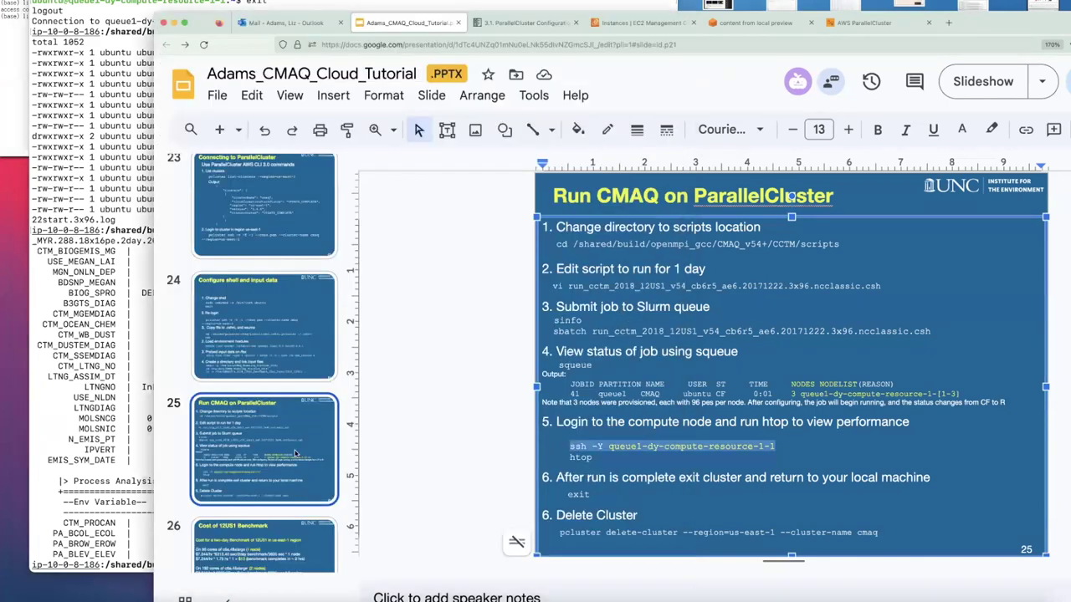
click(286, 454)
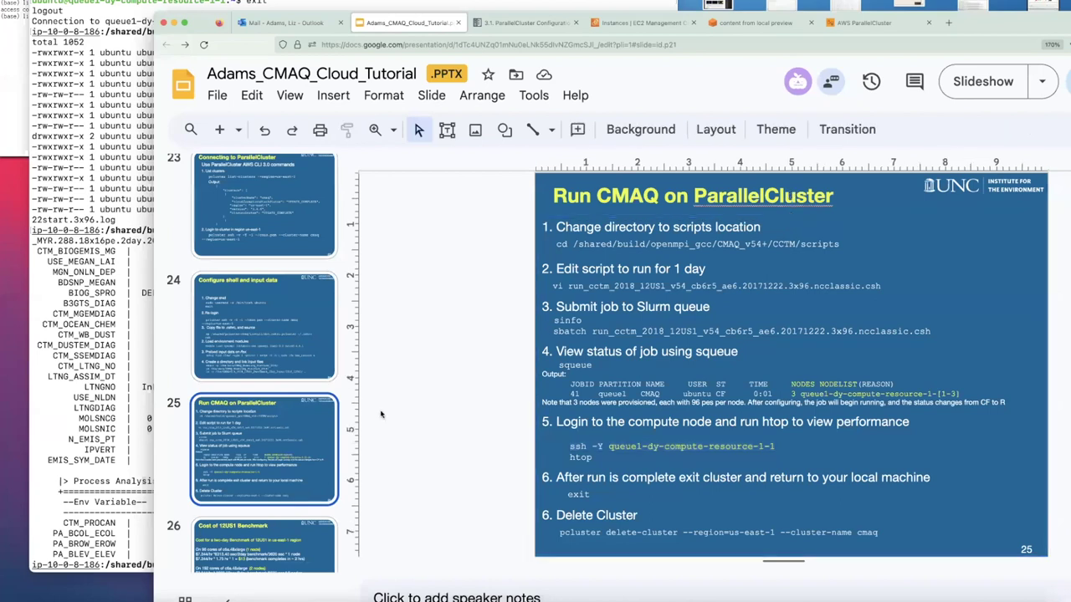
click(263, 325)
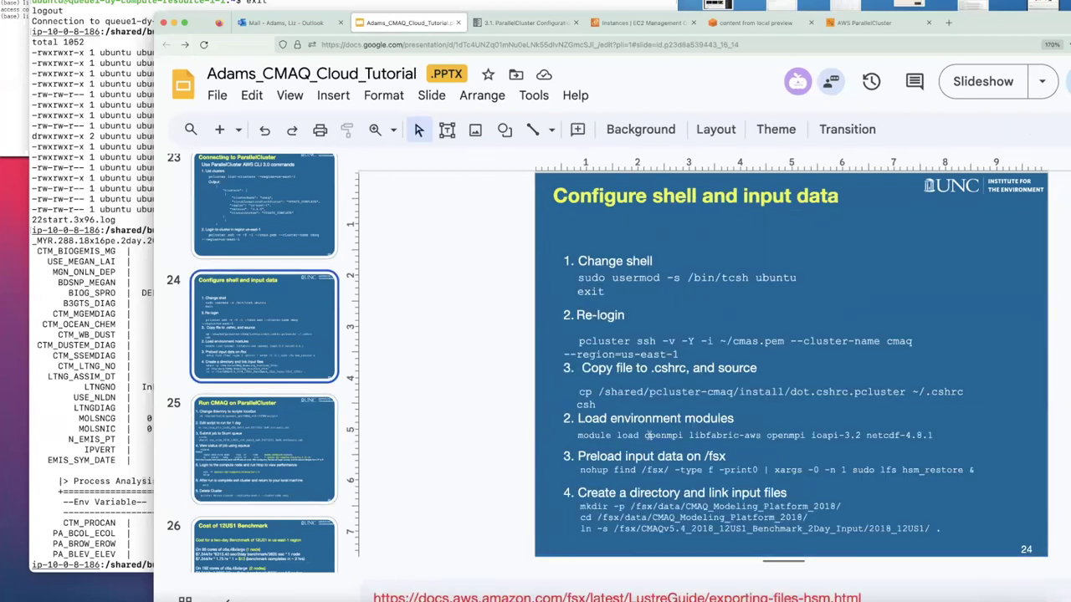
drag(580, 470, 972, 470)
key(super+c)
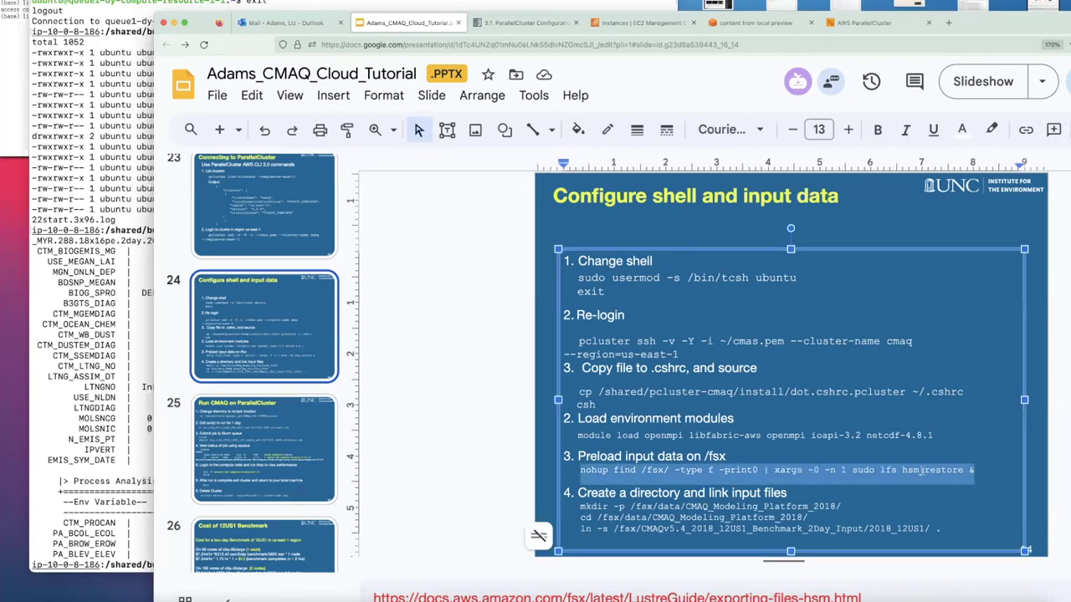
right_click(924, 471)
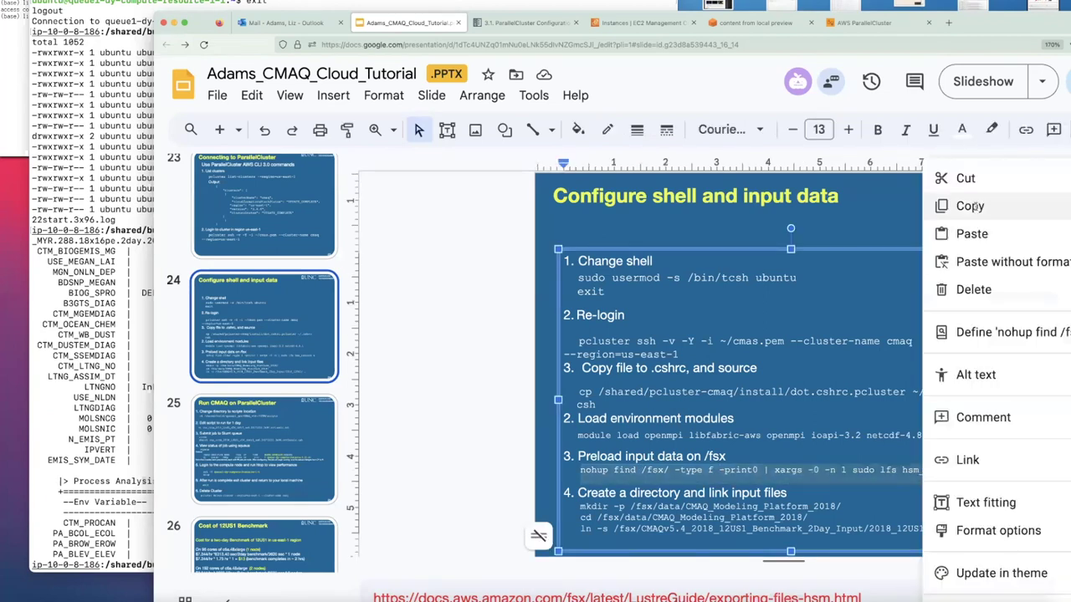
click(976, 207)
Run the copied hsm_restore command in the terminal to preload the /fsx input data in the background
click(56, 474)
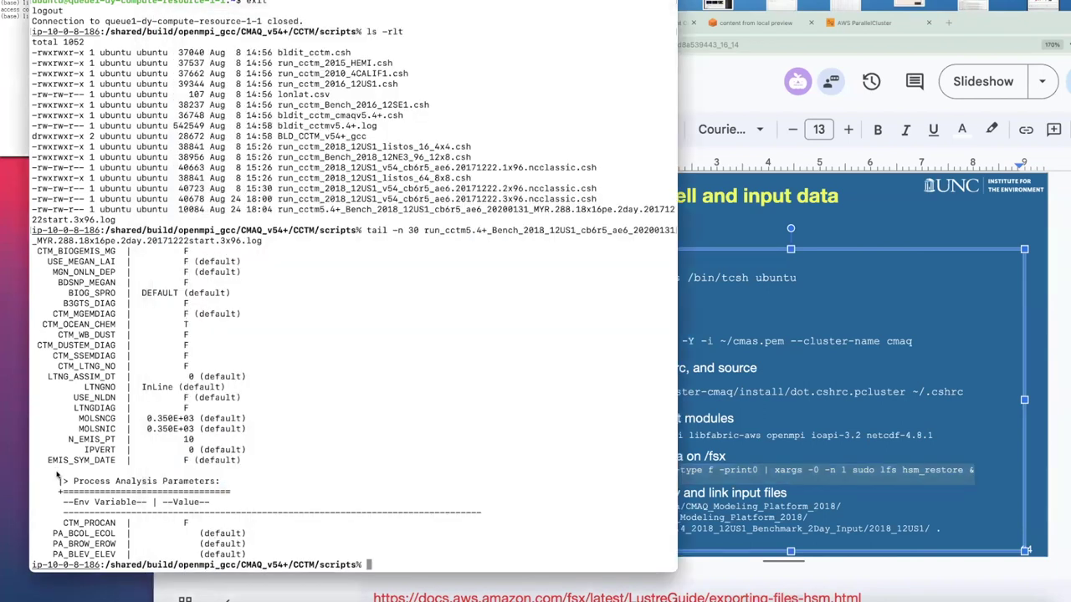
right_click(60, 471)
click(74, 489)
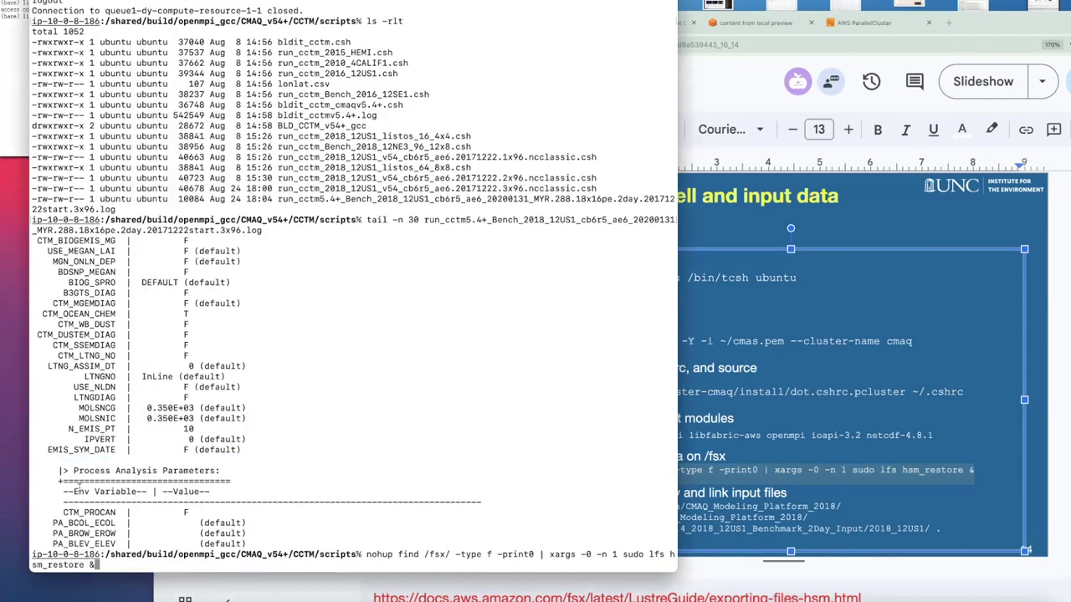
Monitor both CMAQ jobs with repeated "squeue" queries and list the scripts folder again with "ls -rlt"
text(squeue)
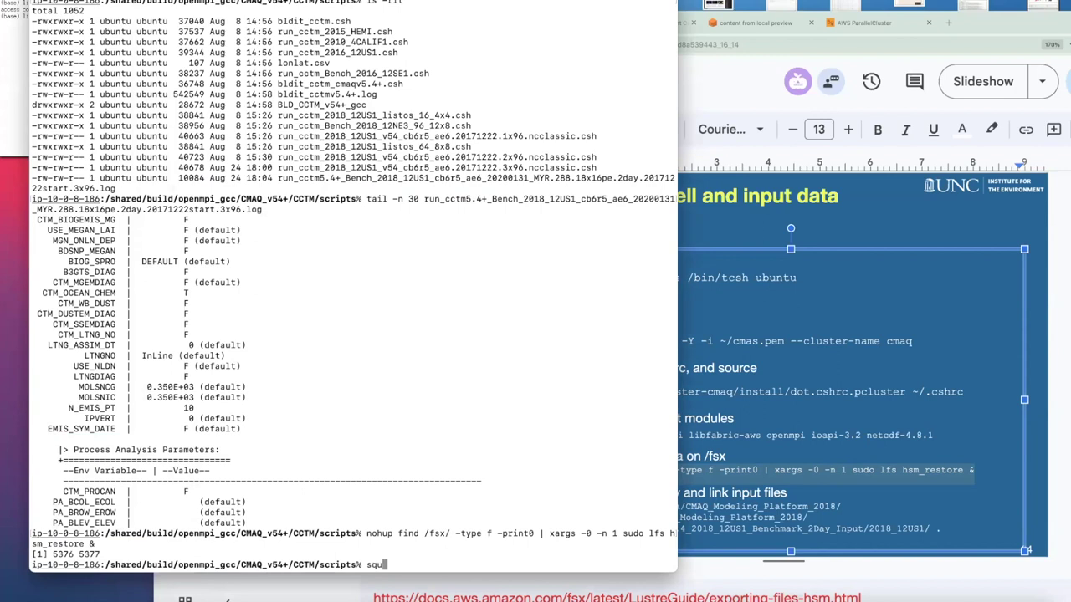
key(Return)
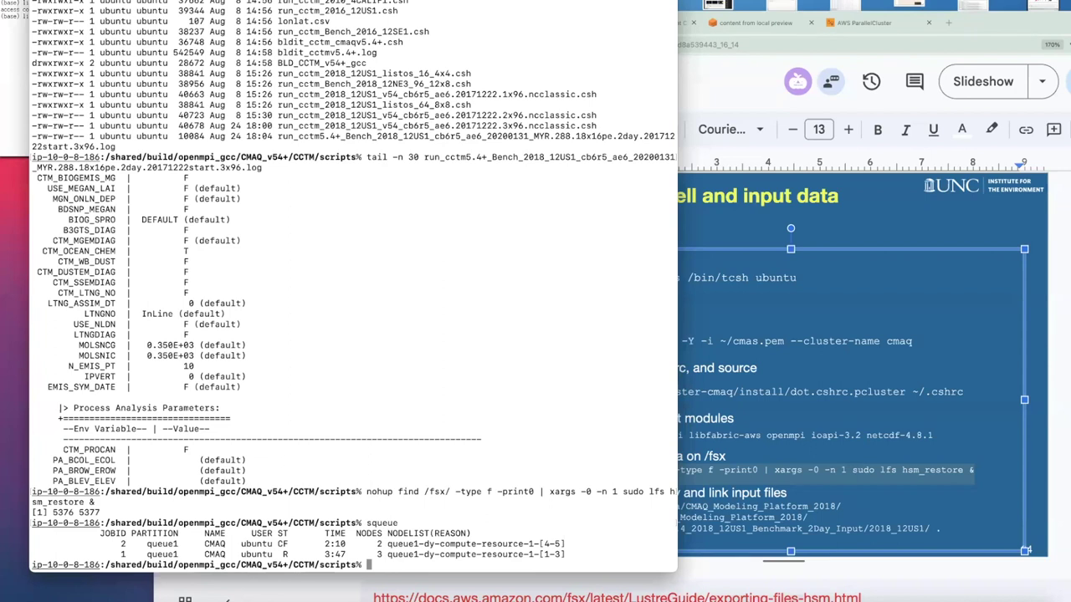
click(891, 566)
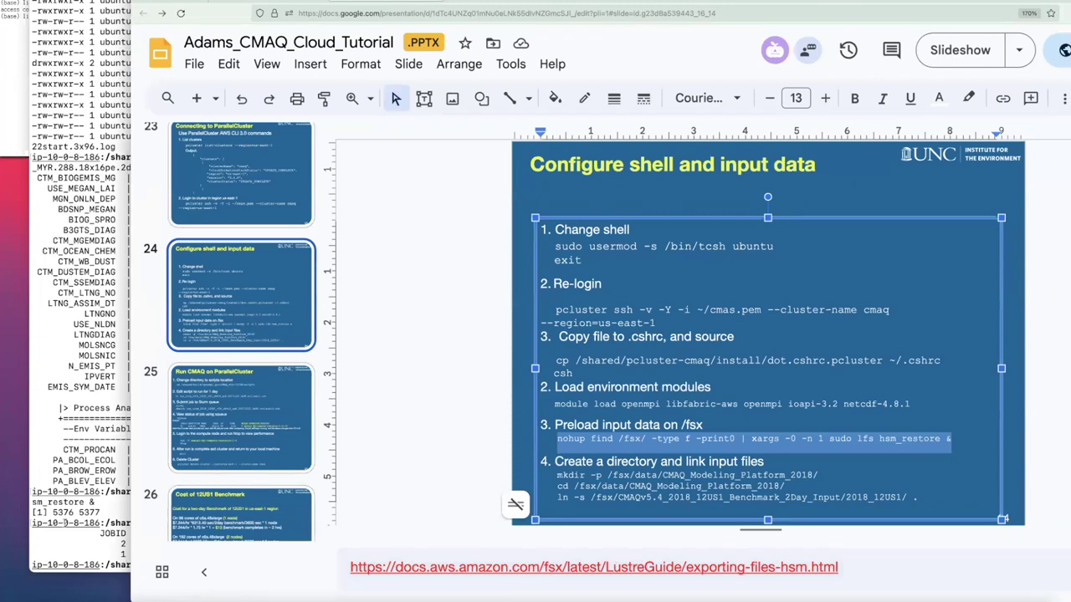
click(66, 527)
key(Up)
key(Return)
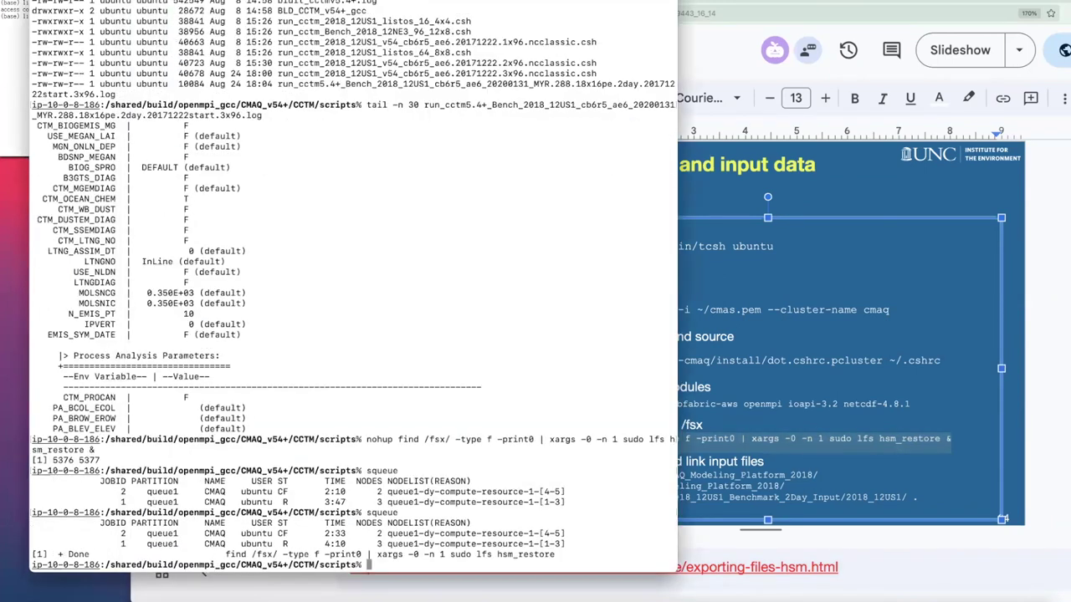
key(Up)
key(Return)
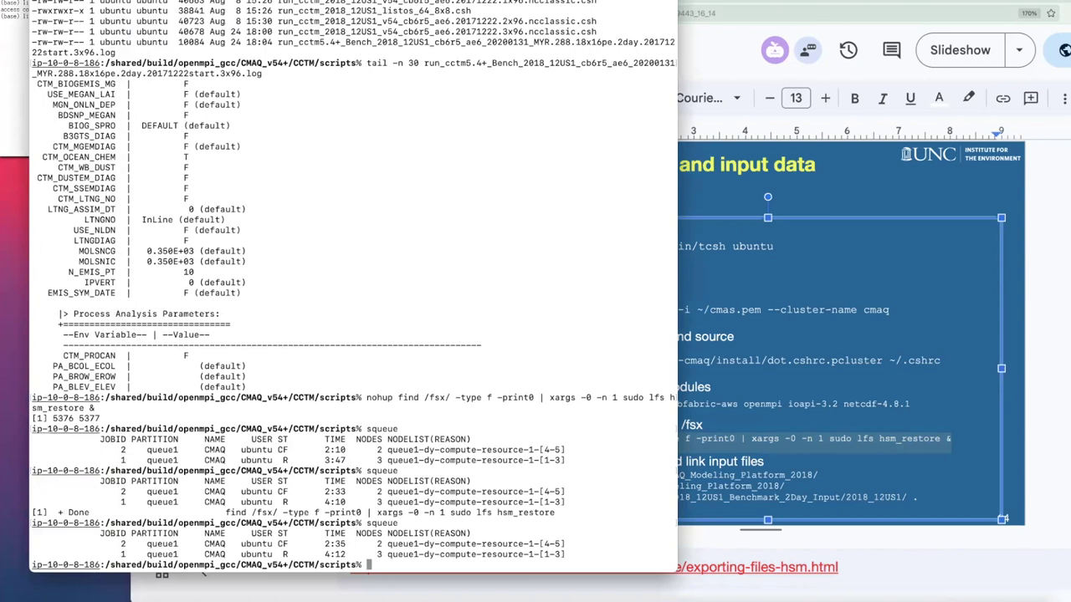
text(squeue)
key(Return)
text(ls -rlt)
key(Return)
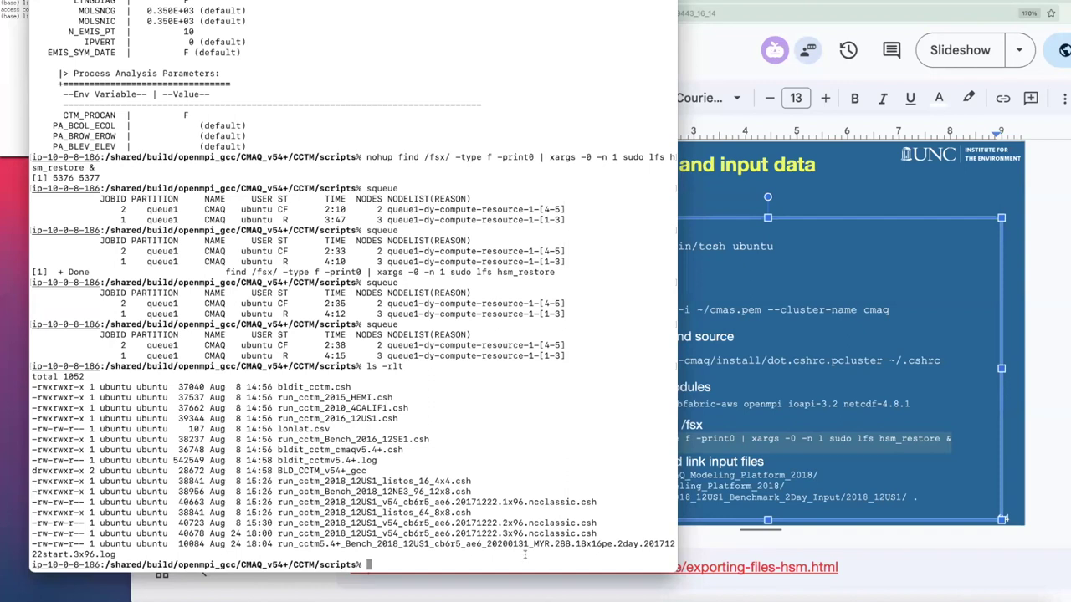
Return to the presentation and view slide 25, "Run CMAQ on ParallelCluster", and slide 26, "Cost of 12US1 Benchmark"
click(692, 418)
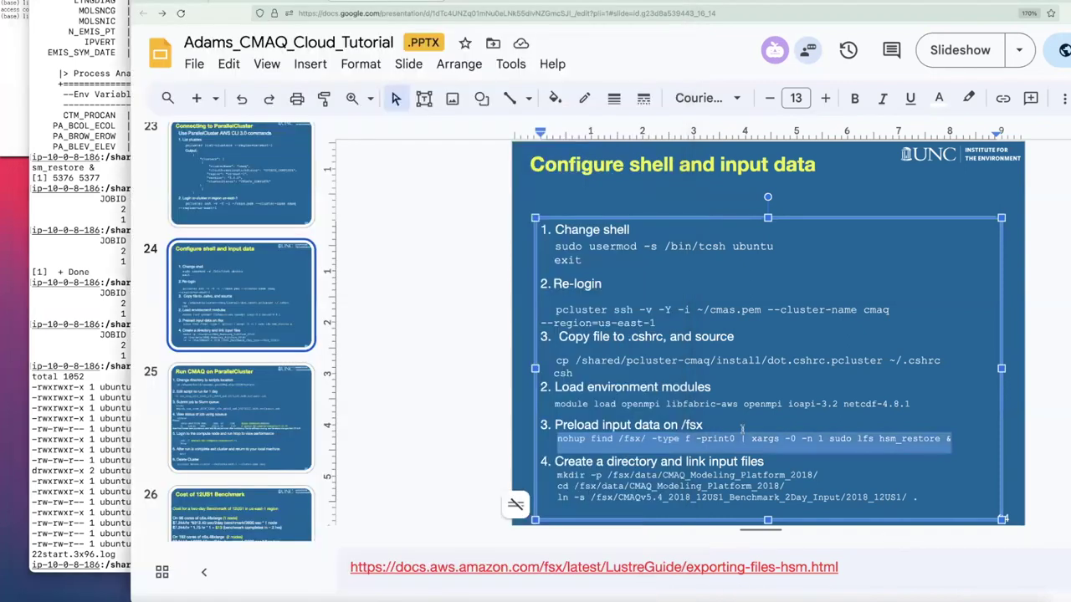
click(632, 472)
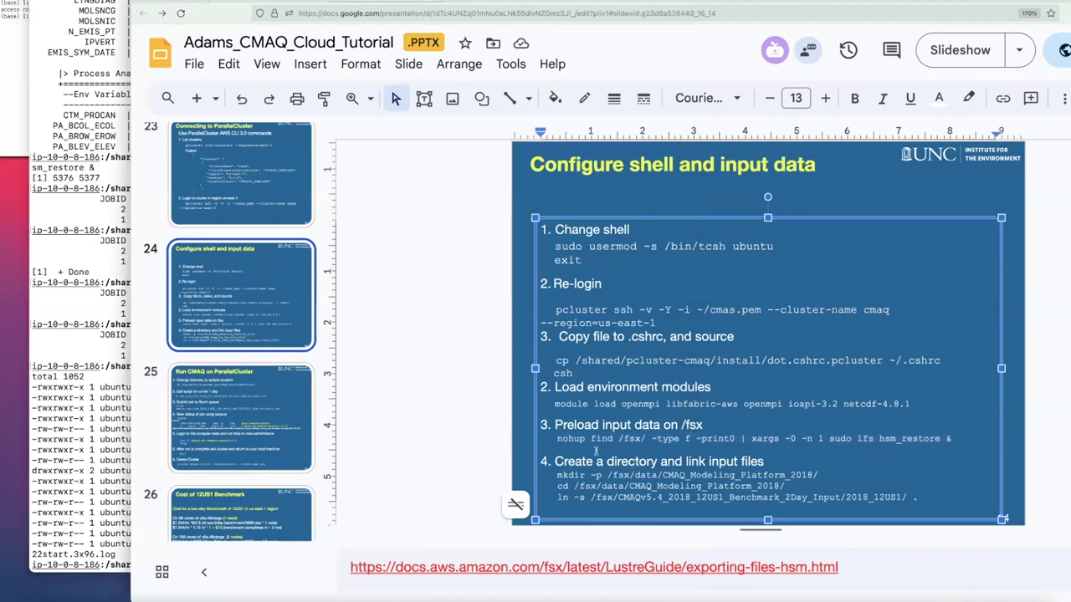
click(270, 425)
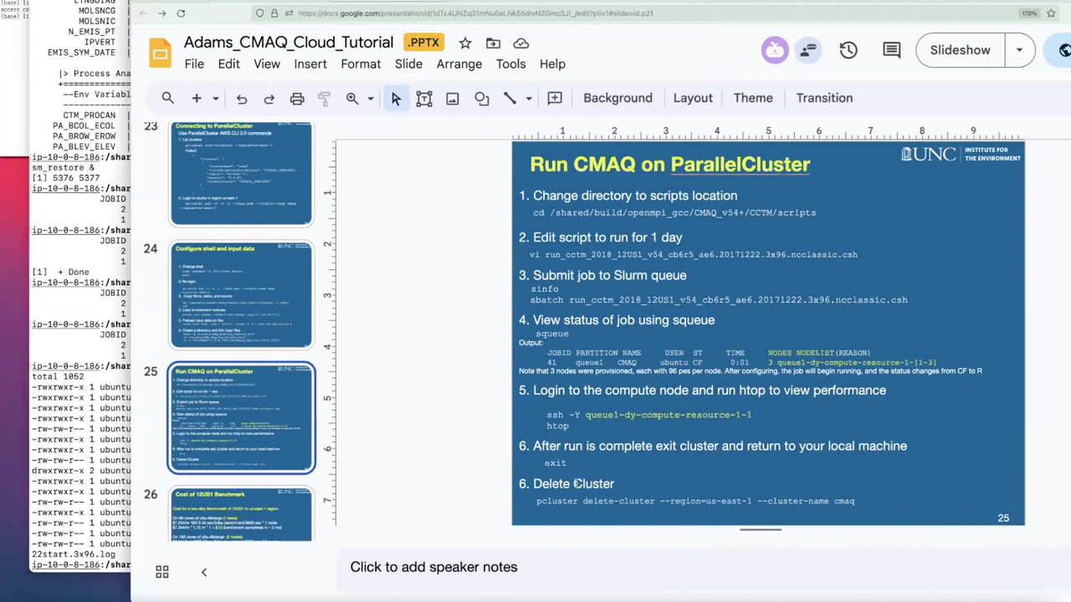
click(293, 519)
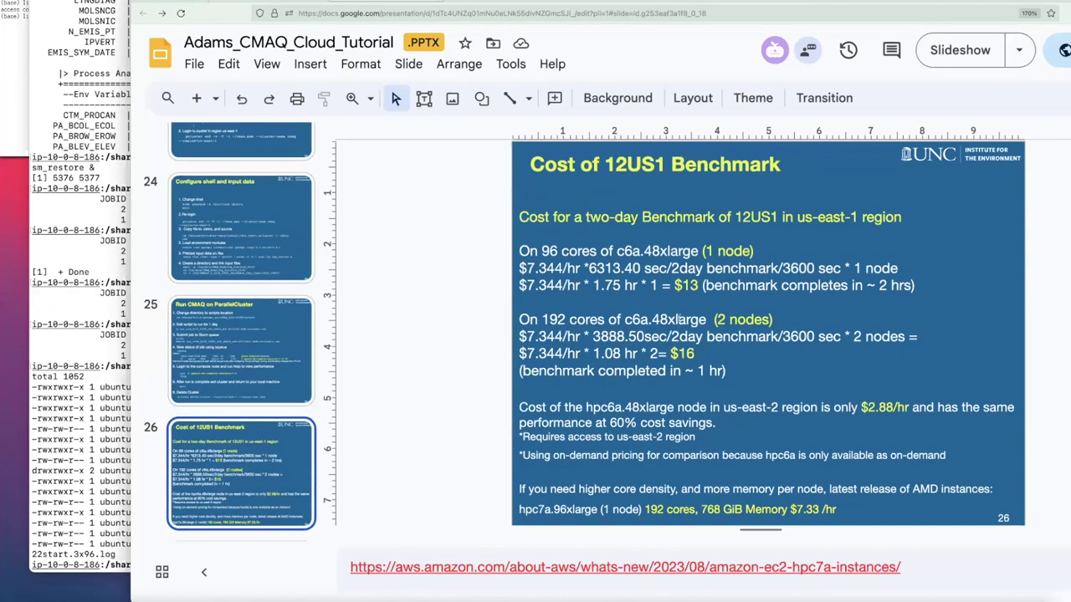
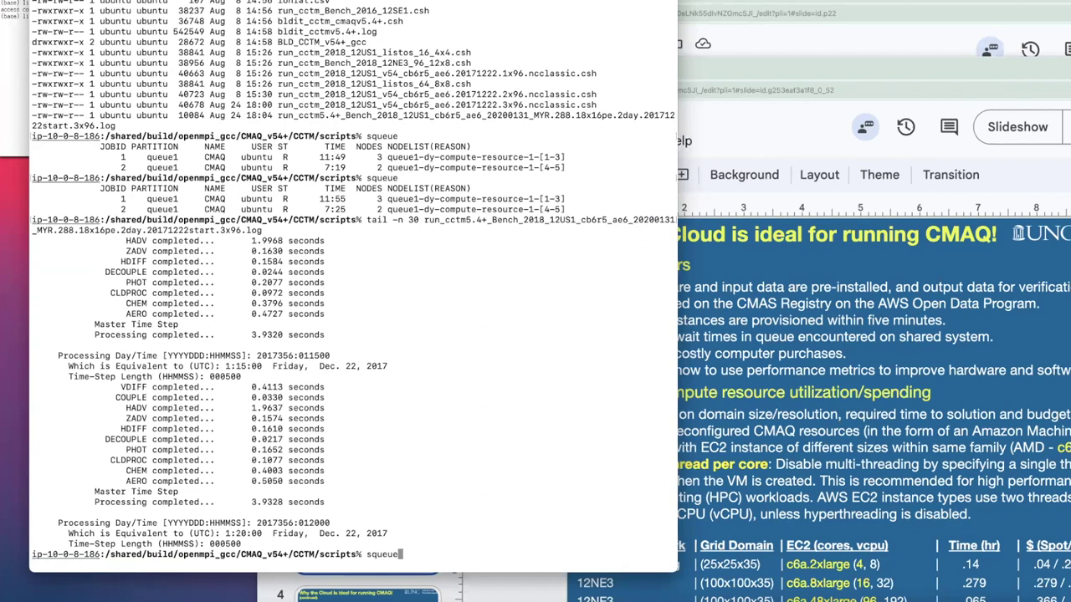
Log in to the compute node again by rerunning "ssh -Y queue1-dy-compute-resource-1-1" from the command history
key(Up)
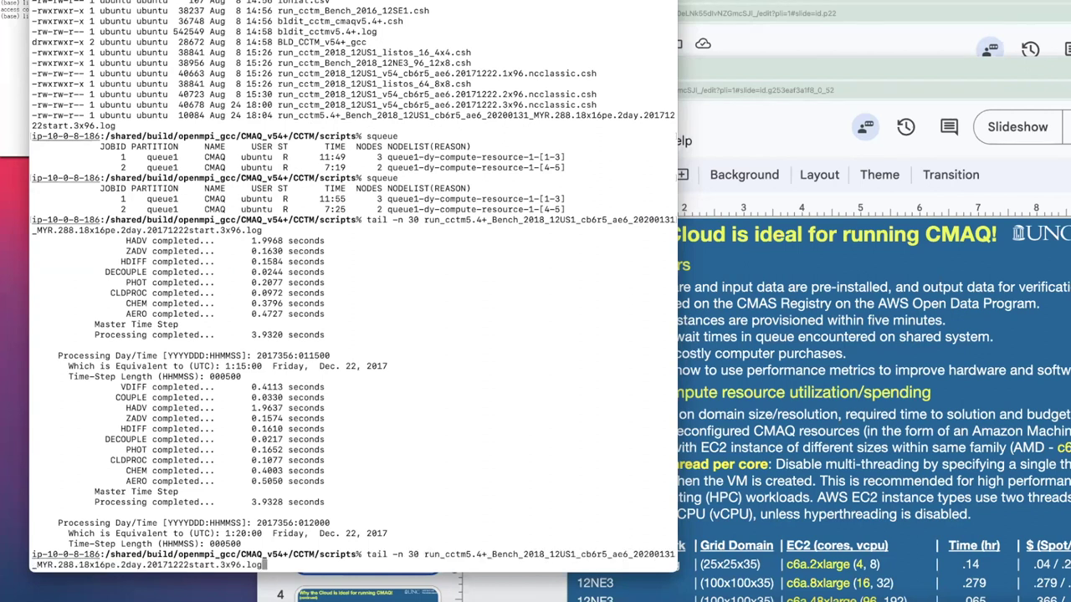
key(Up)
key(Up)
key(Return)
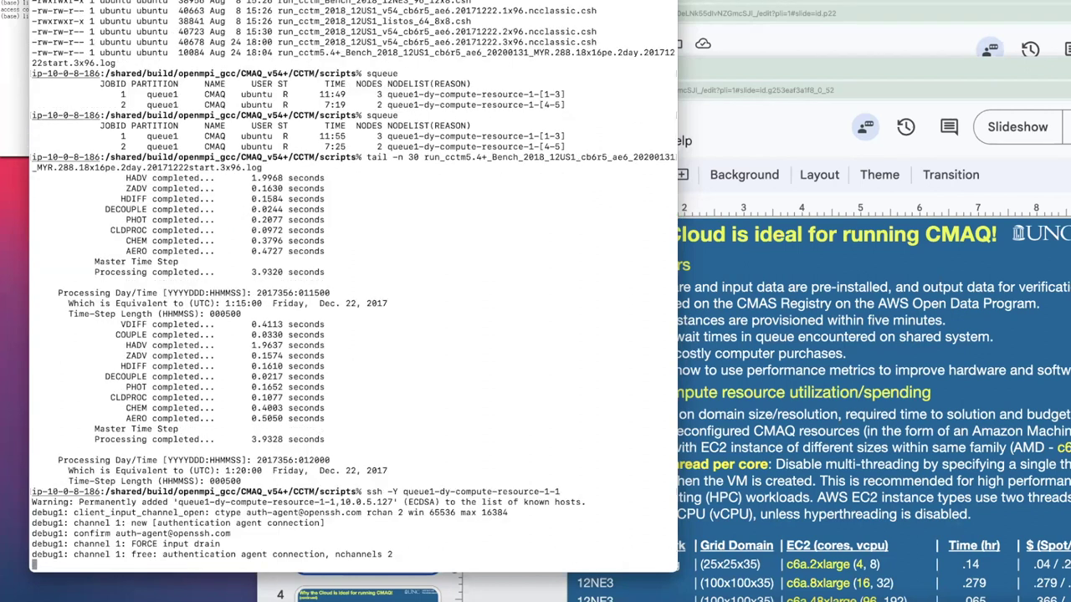
Examine the node's core usage with "htop" in a cleared, widened terminal window and bring the presentation back to the front
text(clear)
key(Return)
text(htop)
key(Return)
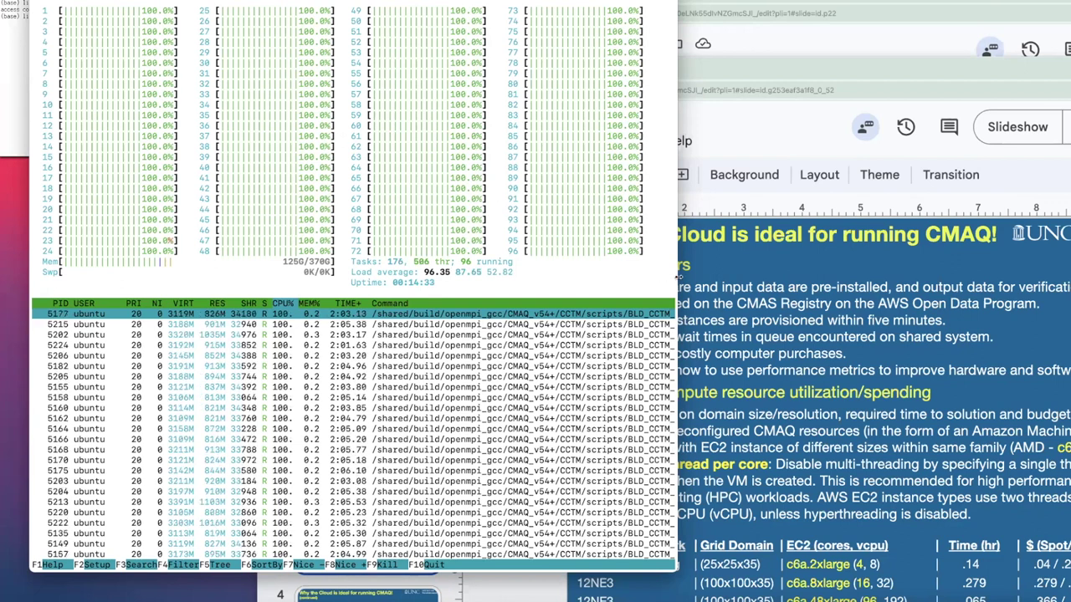
drag(758, 264, 790, 264)
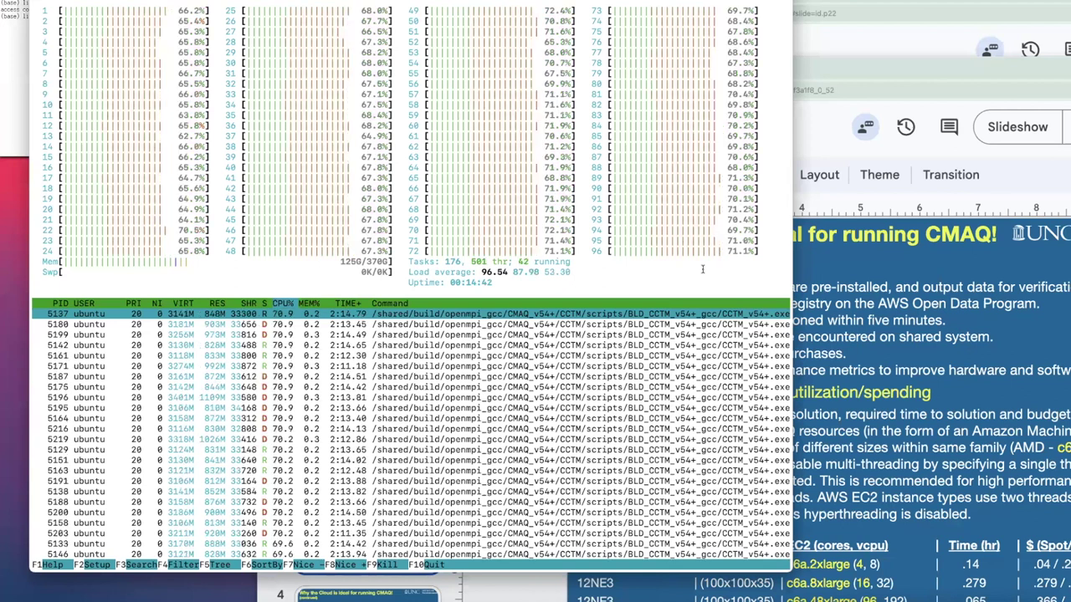
click(854, 269)
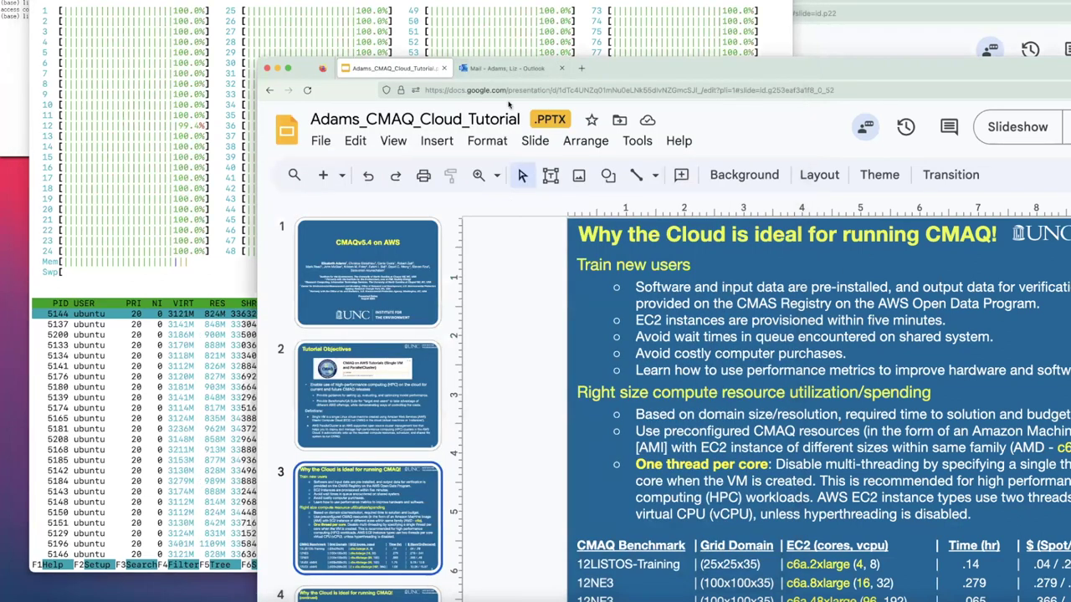
Set the presentation window aside and bring up the "CMAQ on AWS HPC Workshop" preview in the other browser window
click(863, 38)
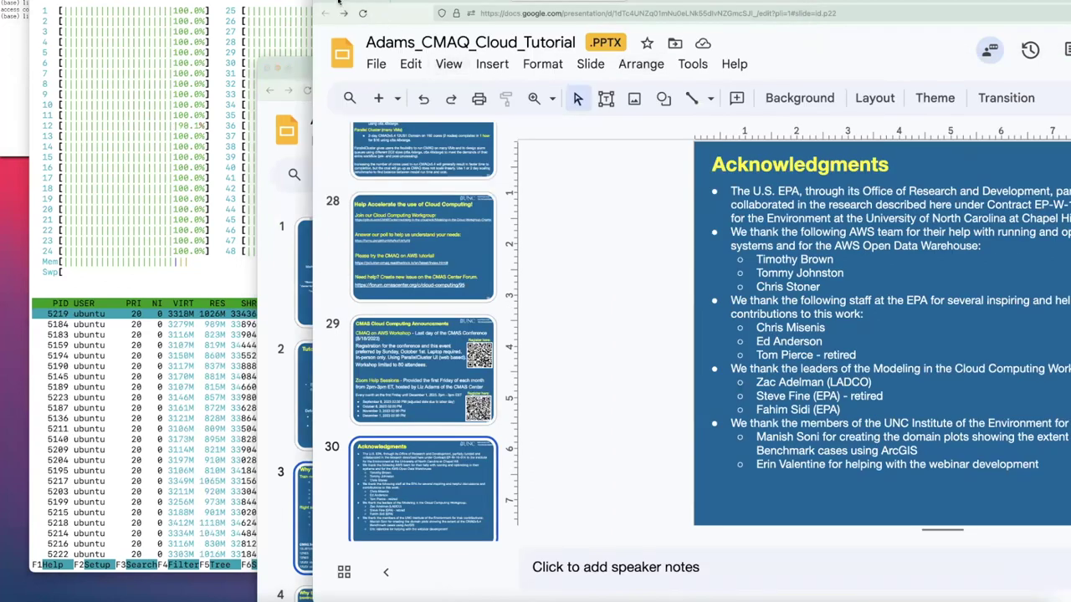
drag(340, 10, 80, 25)
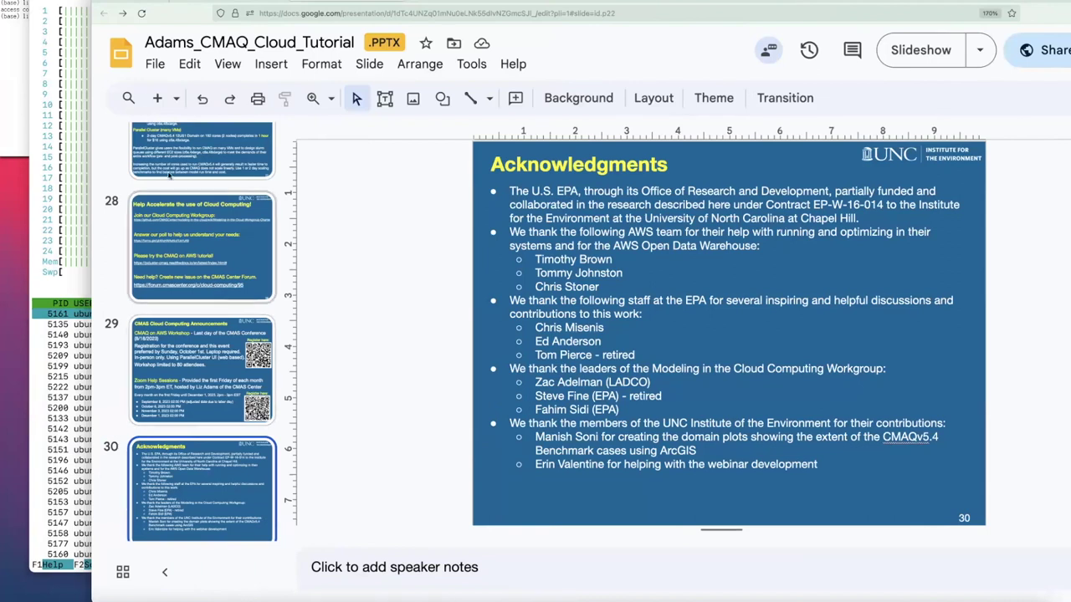
drag(455, 0, 402, 39)
click(410, 32)
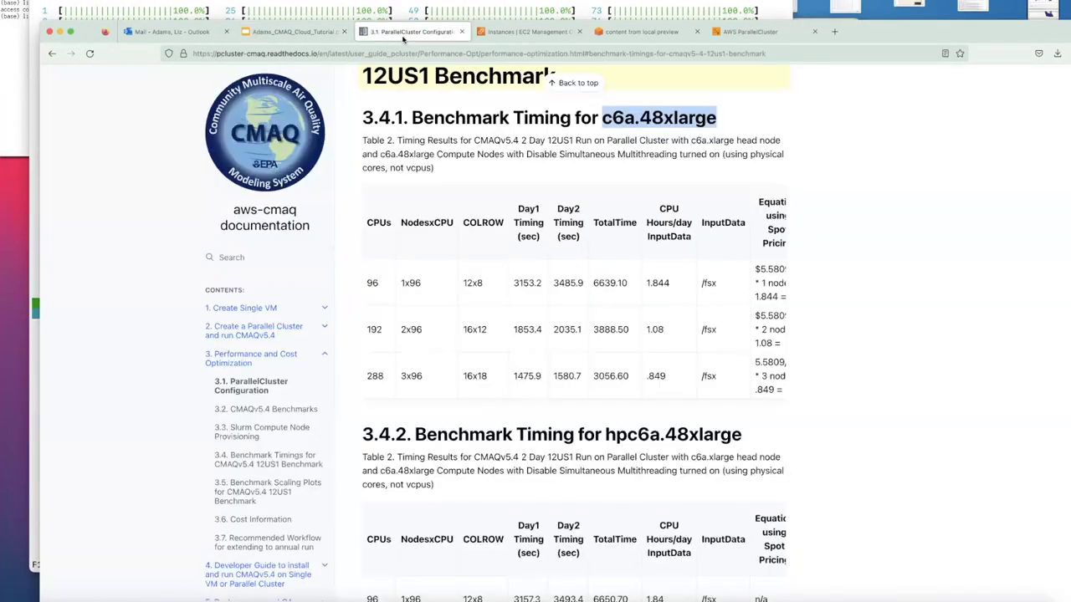
click(747, 32)
click(642, 31)
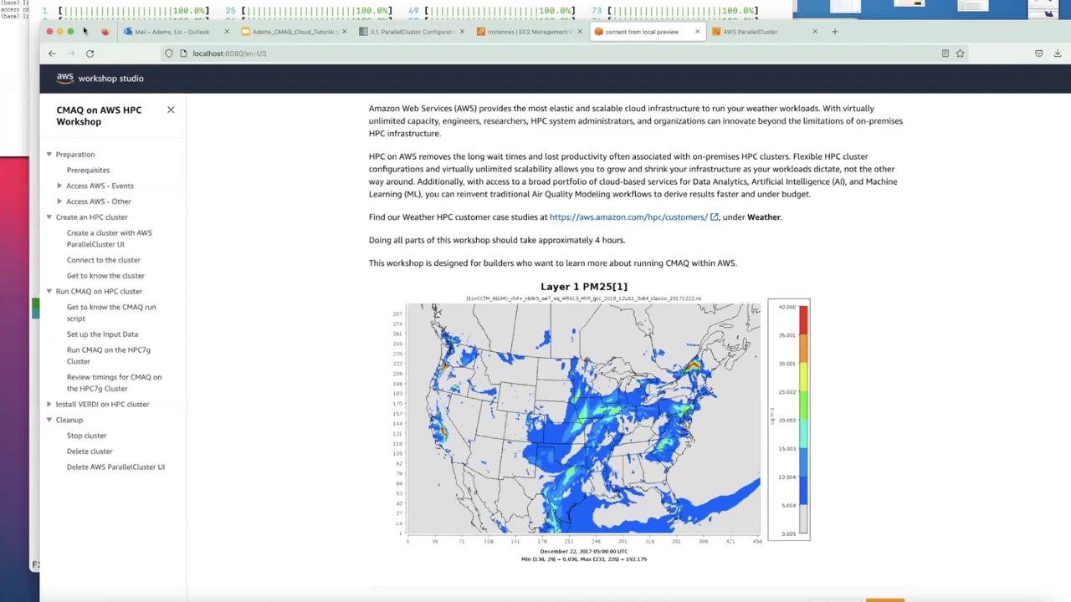
drag(84, 30, 48, 7)
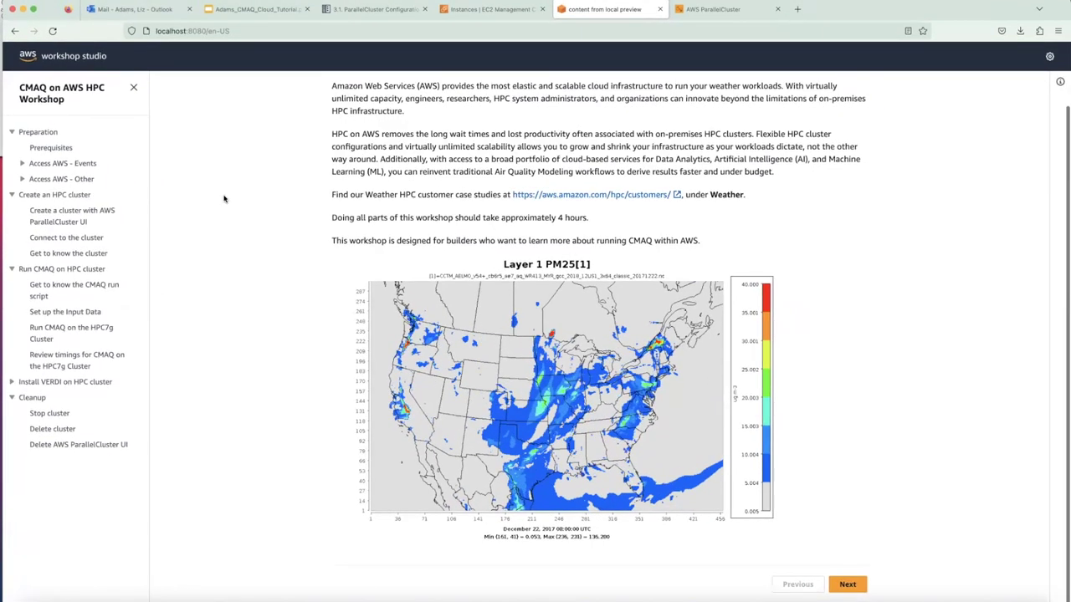
View the workshop pages "Run CMAQ on the HPC7g Cluster", "Set up the Input Data" and "Get to know the CMAQ run script"
scroll(223, 198, up, 2)
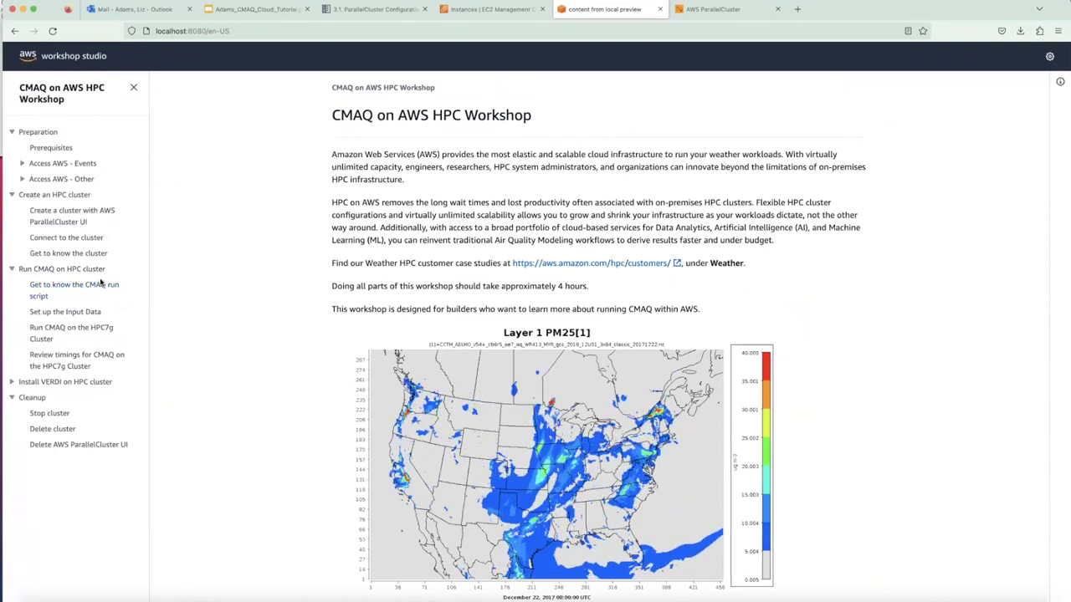
click(64, 329)
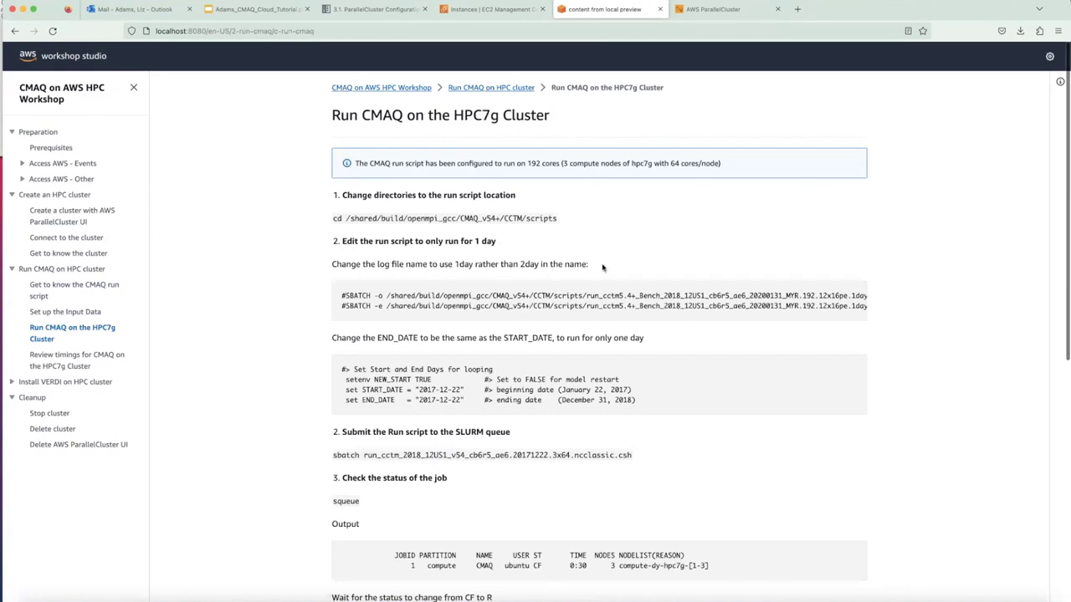
click(73, 315)
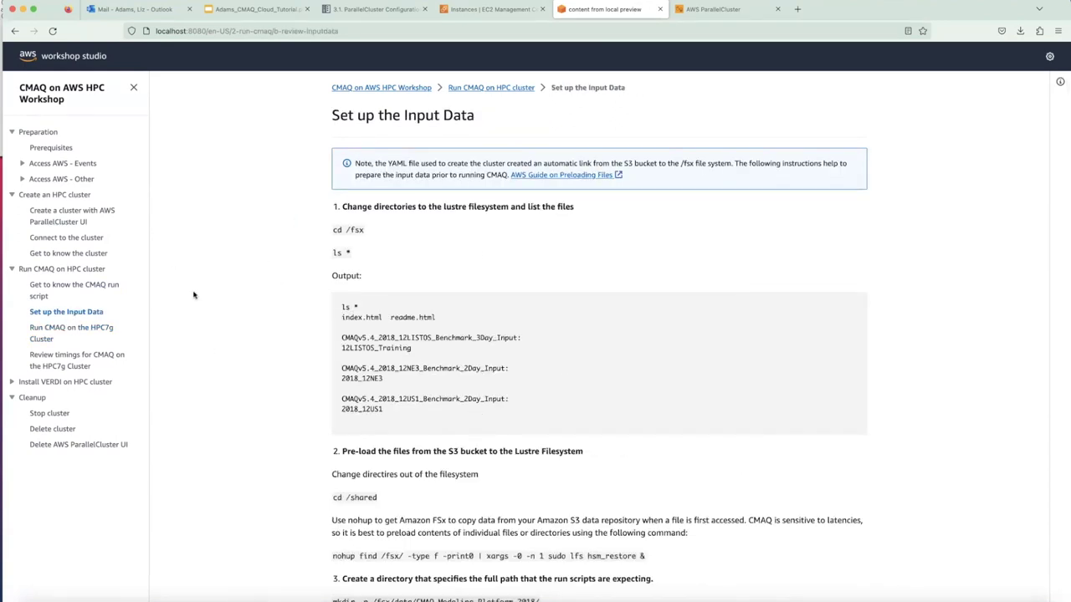
click(84, 288)
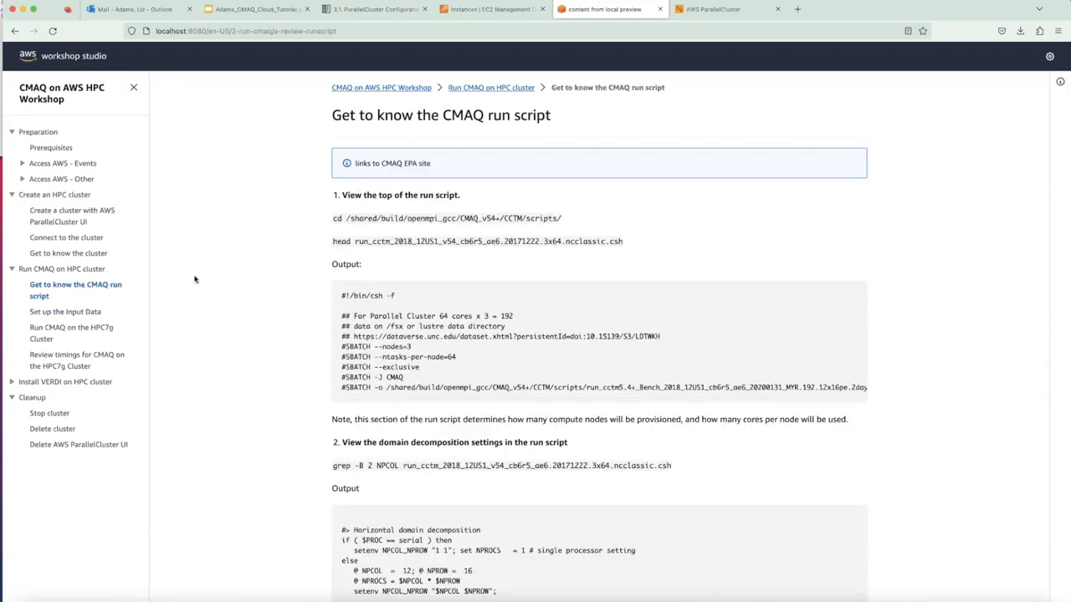
Switch to AWS ParallelCluster and review the cmaq cluster's job status, stack events and details
click(713, 10)
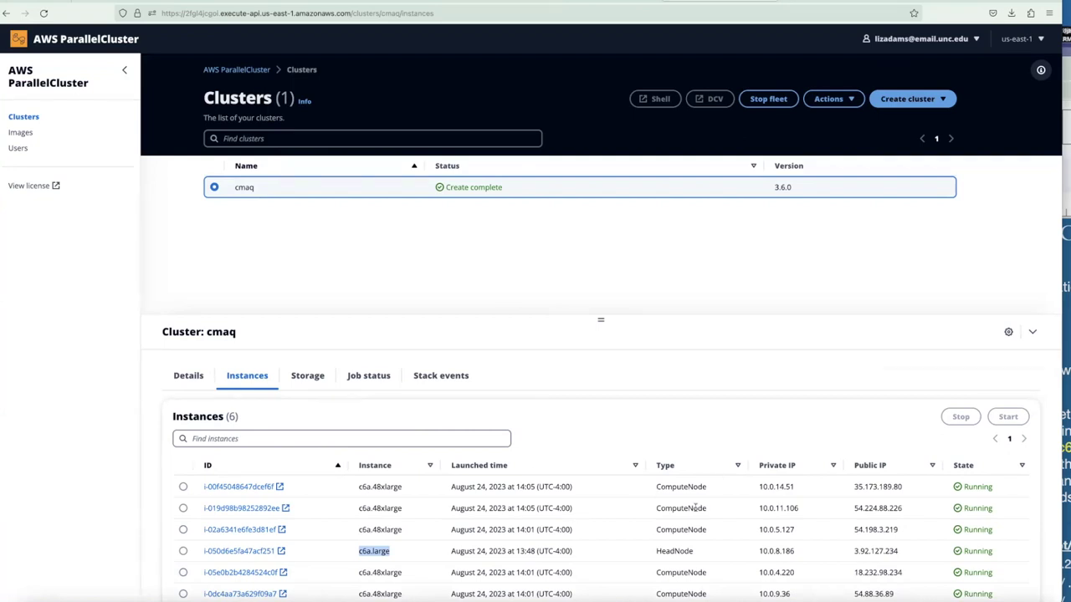
click(363, 382)
click(422, 377)
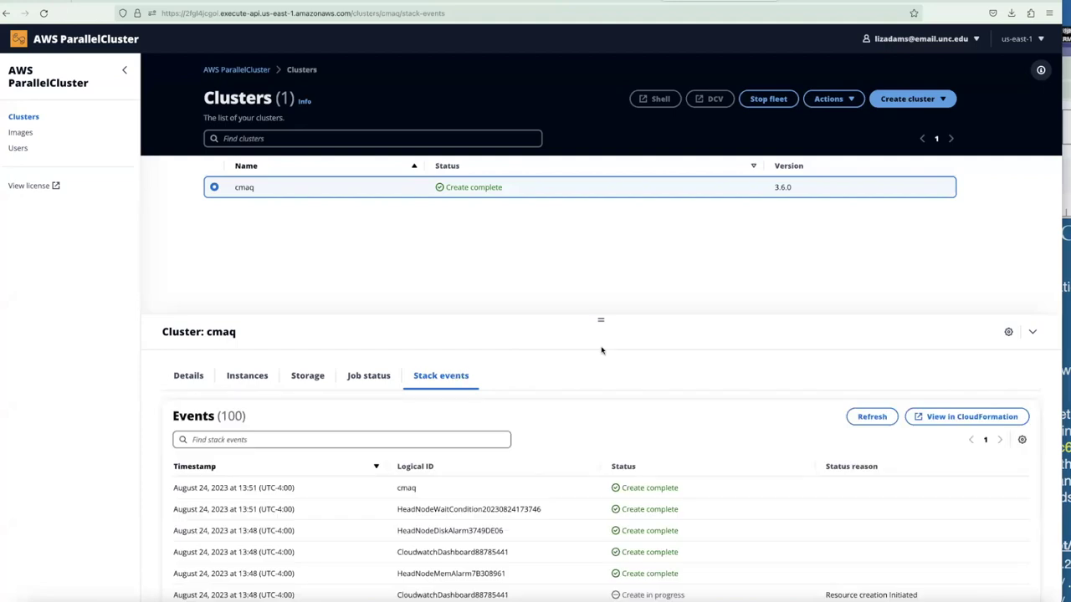
scroll(600, 351, down, 3)
scroll(320, 345, up, 3)
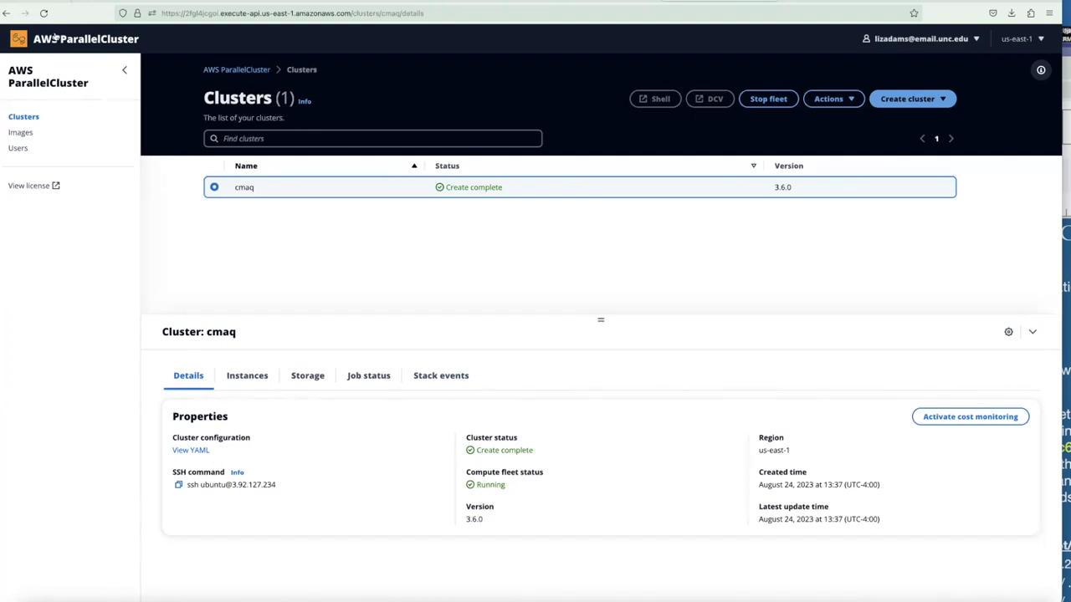
Return to the compute node's terminal and rerun "htop" to examine its core usage and running CMAQ processes
key(ctrl+super+f)
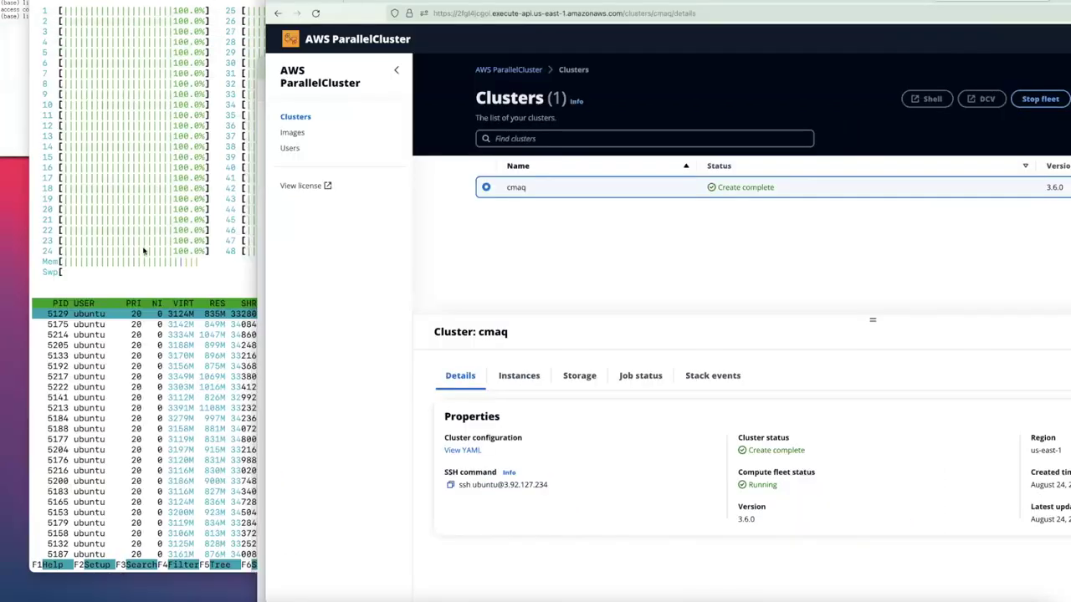
text(q)
text(htop)
key(Return)
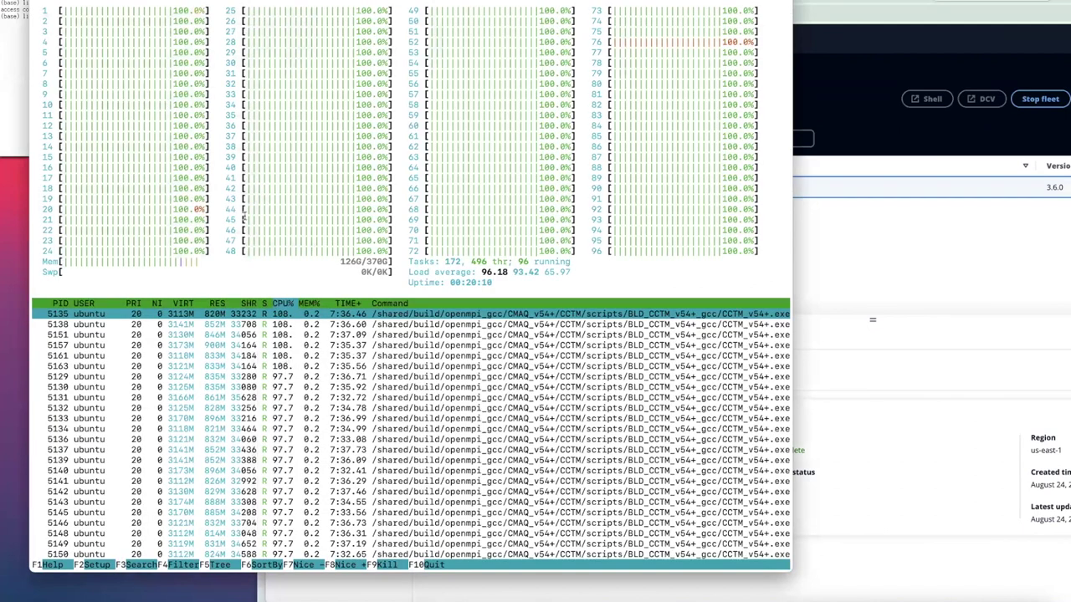